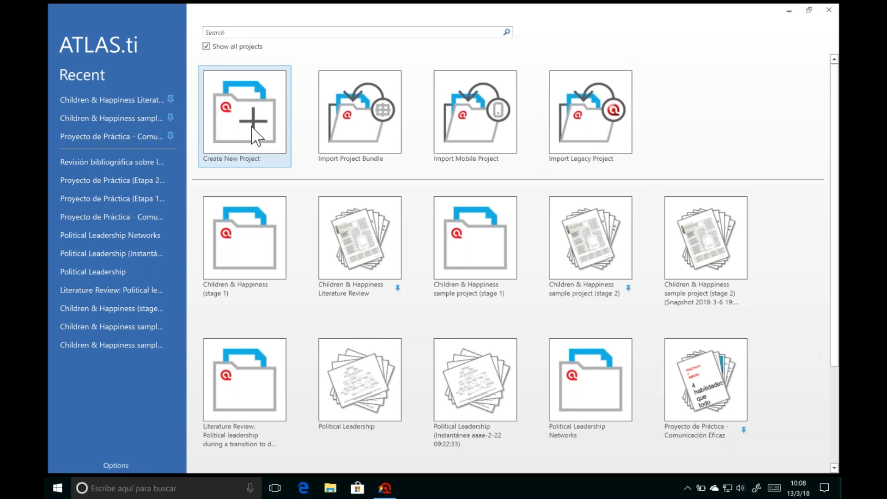
Open the recent project Children & Happiness sample project (stage 2).
{"action": "mouse_move", "coordinate": [75, 118]}
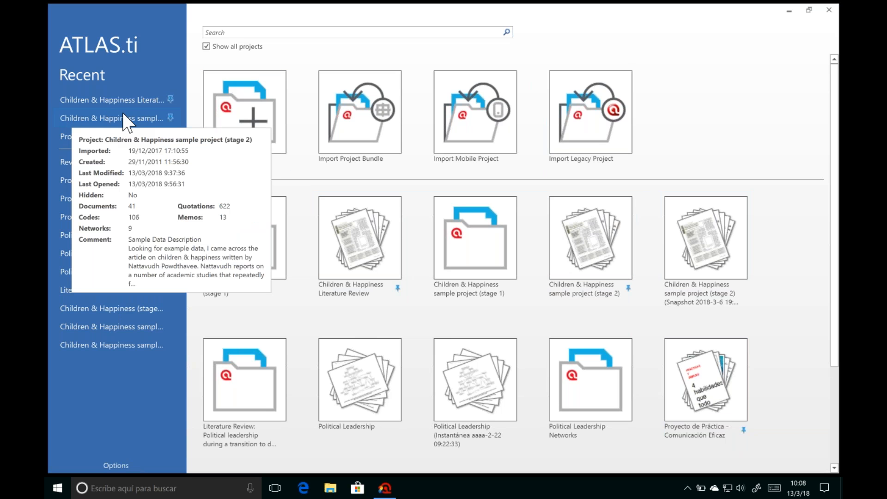
{"action": "left_click", "coordinate": [123, 116]}
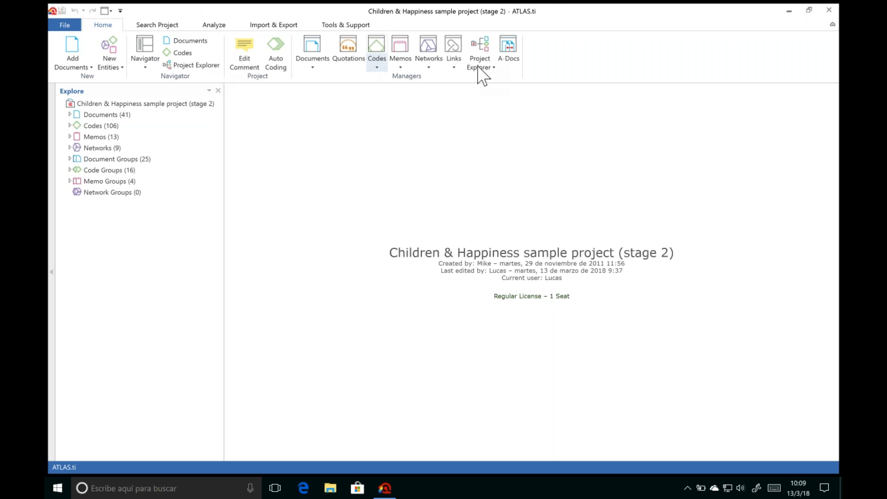
{"action": "left_click", "coordinate": [152, 26]}
{"action": "left_click", "coordinate": [210, 25]}
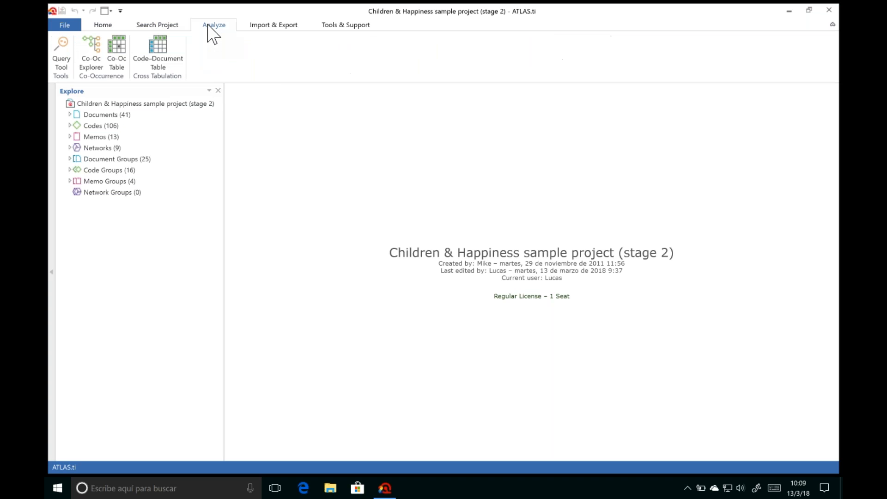
{"action": "left_click", "coordinate": [272, 27]}
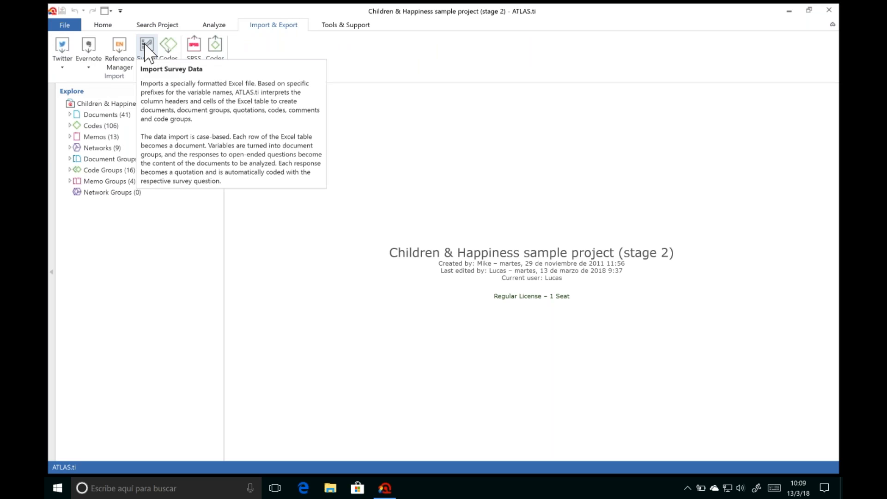
{"action": "left_click", "coordinate": [103, 26]}
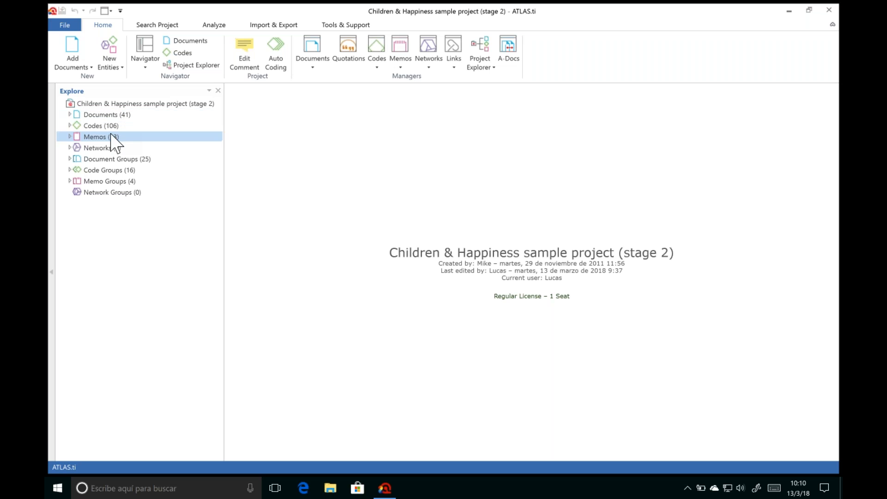
Expand the project's documents and open the D 1 article on whether children make you happy and D 6: case 1.
{"action": "double_click", "coordinate": [77, 116]}
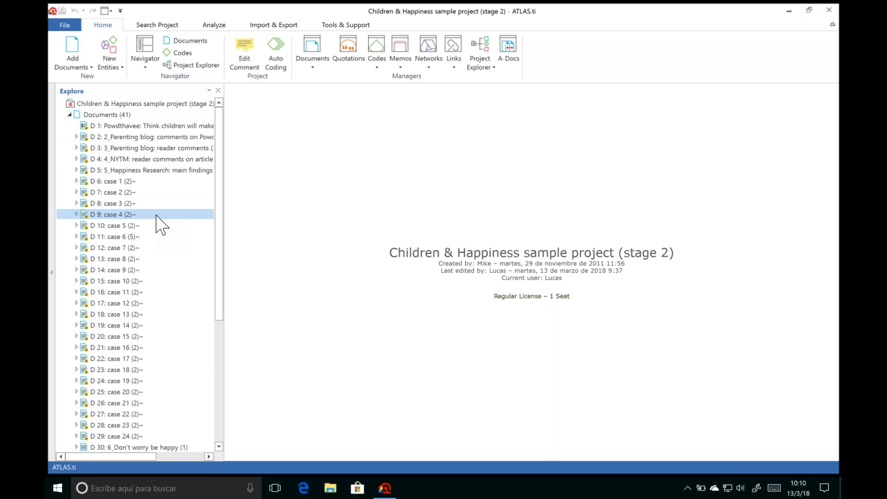
{"action": "double_click", "coordinate": [145, 126]}
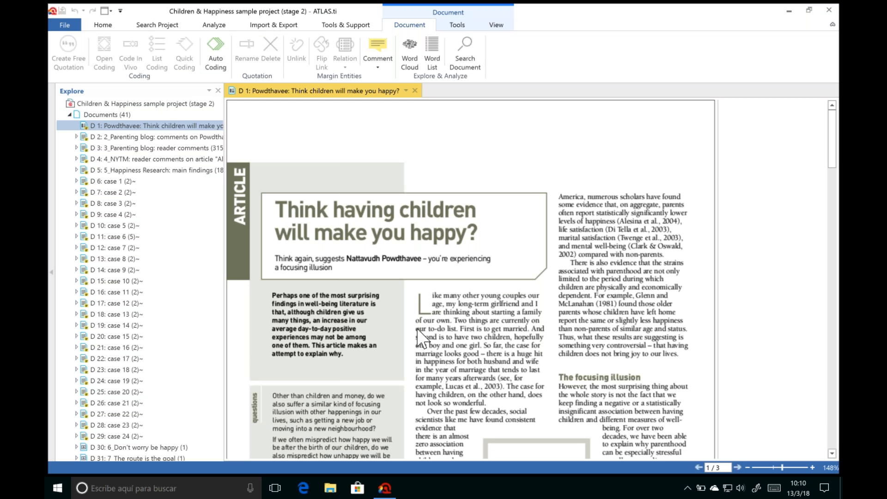
{"action": "left_click", "coordinate": [123, 181]}
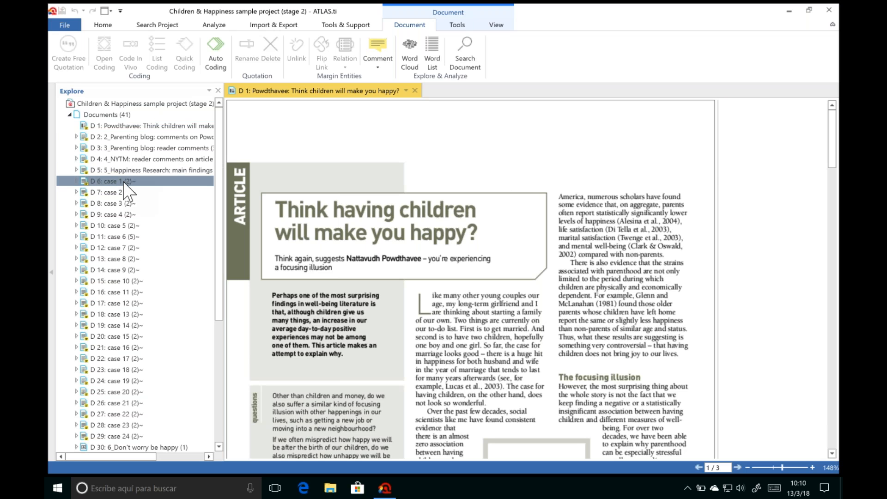
{"action": "double_click", "coordinate": [123, 181]}
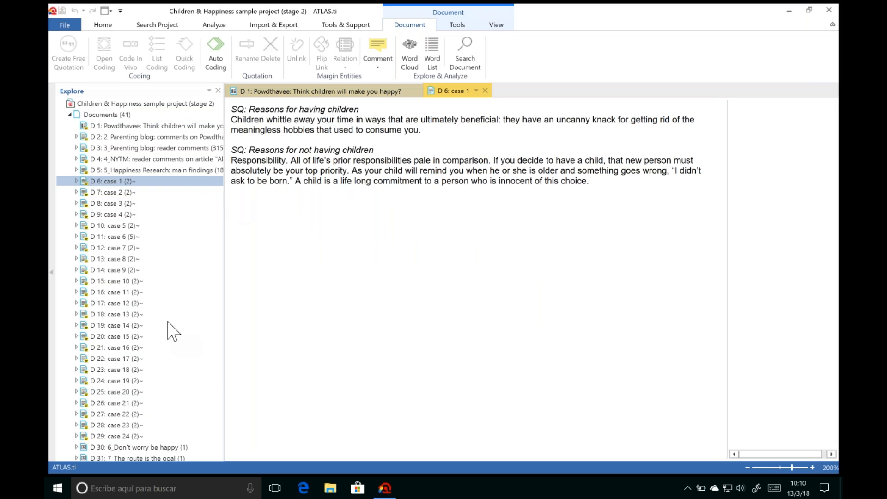
Look through the rest of the document list and close the open D 1 and D 6 documents.
{"action": "left_click", "coordinate": [177, 226]}
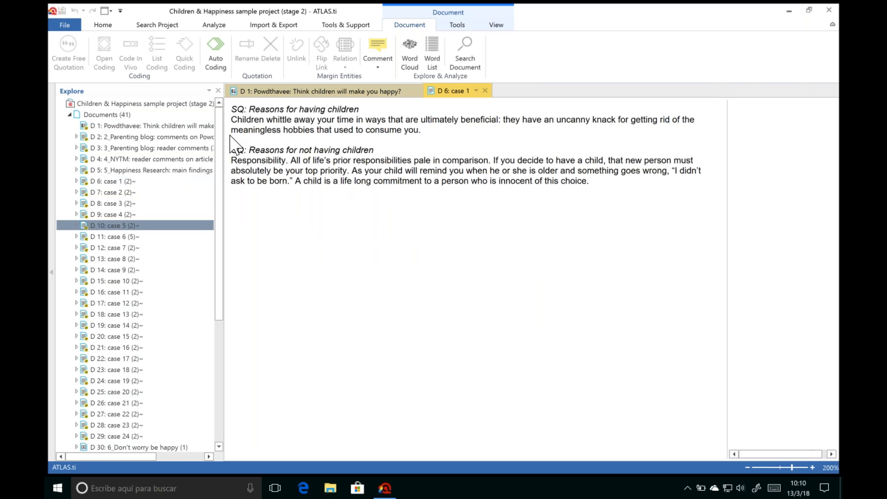
{"action": "left_click", "coordinate": [219, 150]}
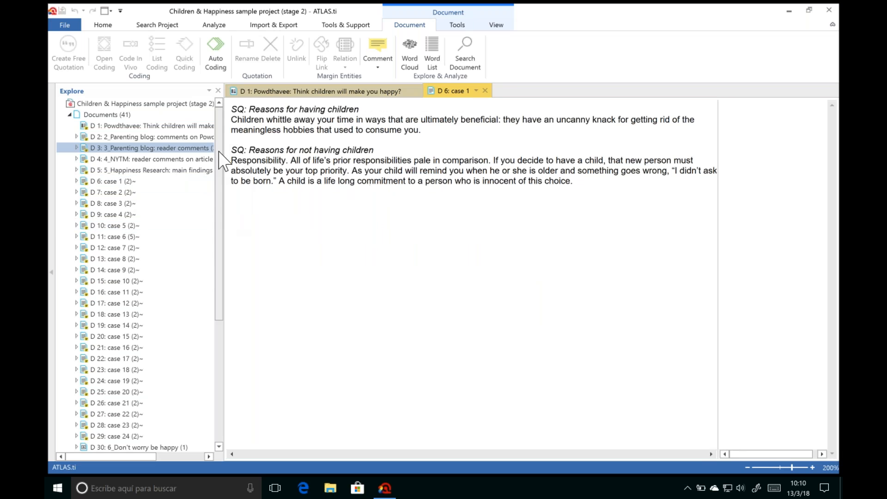
{"action": "left_click_drag", "start_coordinate": [220, 211], "coordinate": [219, 260]}
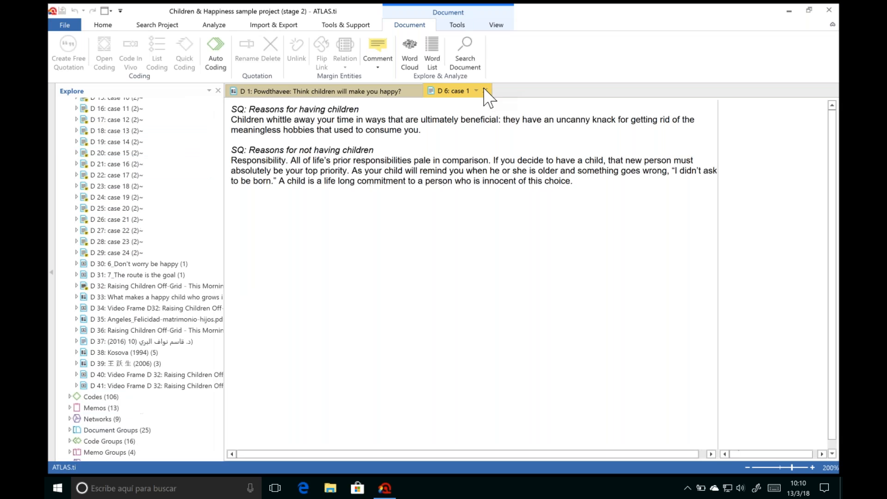
{"action": "double_click", "coordinate": [417, 91]}
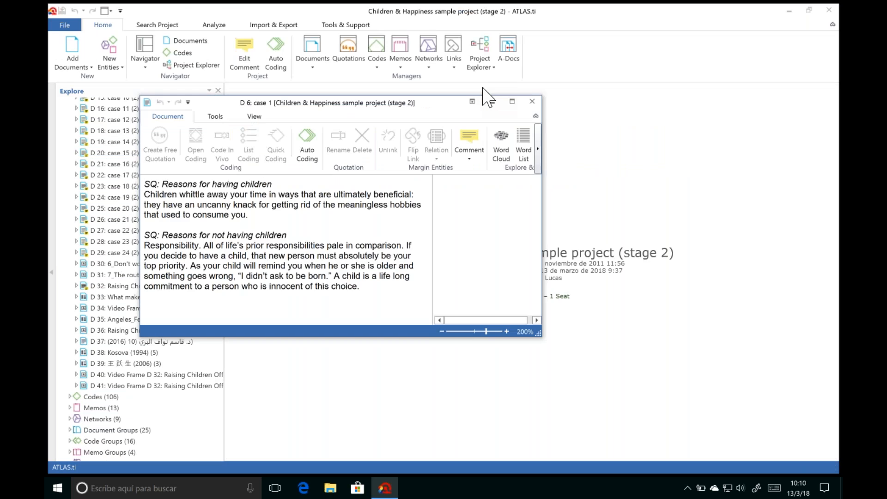
{"action": "left_click", "coordinate": [532, 101]}
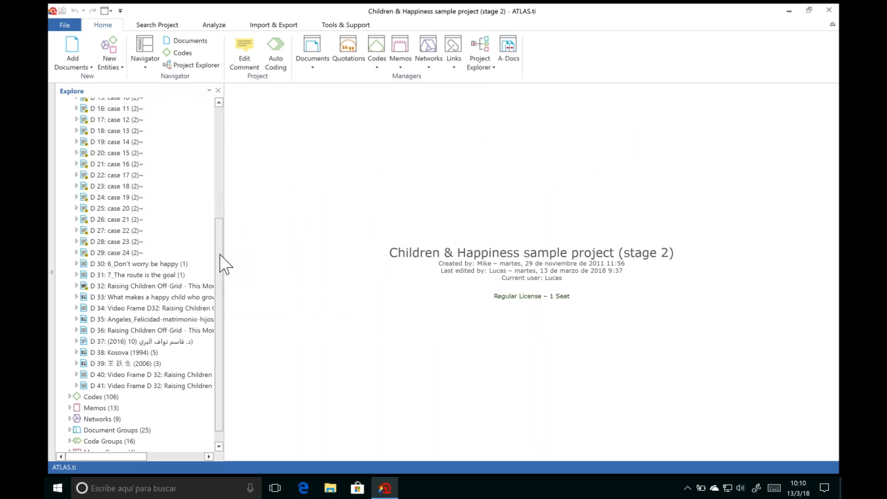
Open the video document D 32: Raising Children Off-Grid - This Morning and play it.
{"action": "left_click_drag", "start_coordinate": [224, 262], "coordinate": [220, 244]}
{"action": "scroll", "coordinate": [221, 253], "scroll_direction": "up", "scroll_amount": 1}
{"action": "left_click", "coordinate": [139, 303]}
{"action": "double_click", "coordinate": [139, 303]}
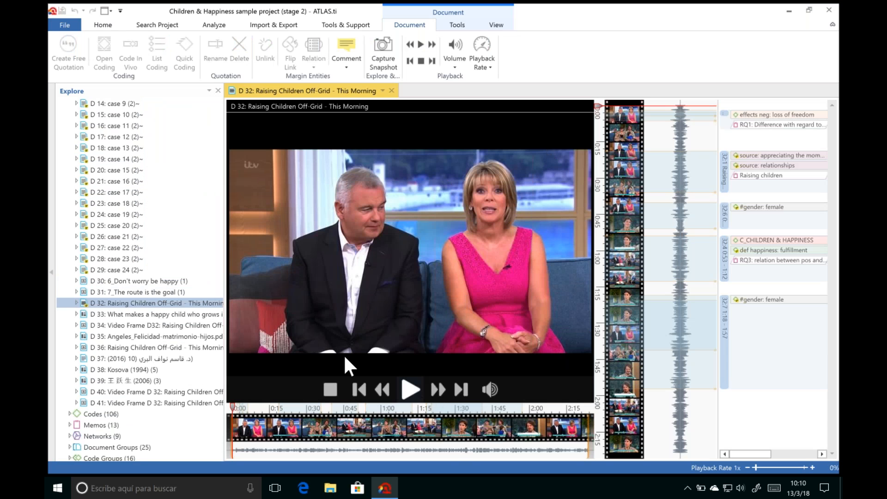
{"action": "left_click", "coordinate": [408, 389]}
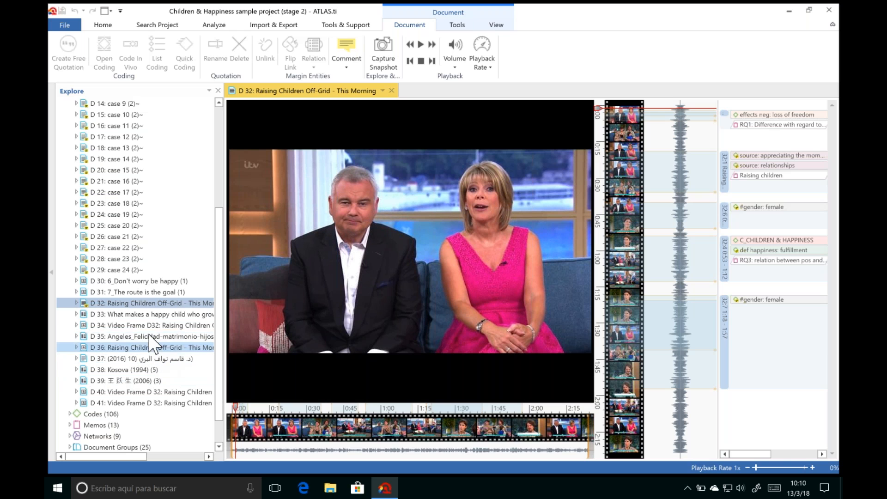
View the video frame image D 34 at 70% zoom and close it together with the D 32 video.
{"action": "double_click", "coordinate": [144, 325]}
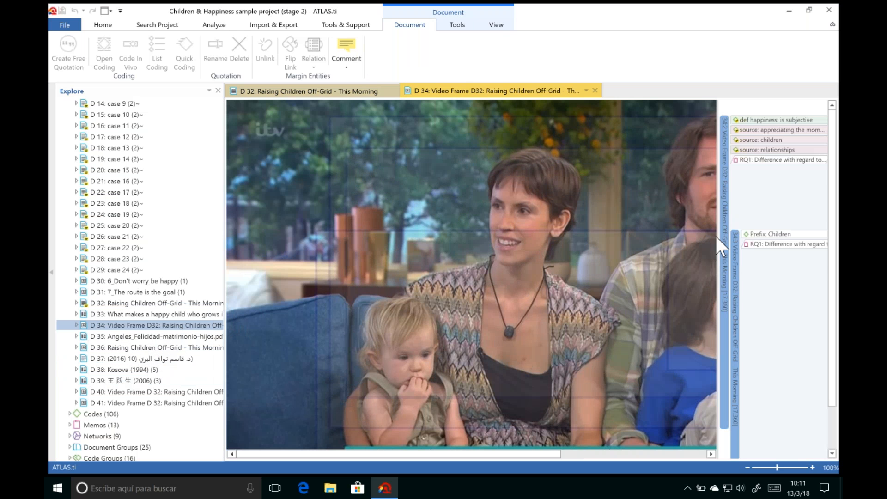
{"action": "left_click_drag", "start_coordinate": [721, 107], "coordinate": [723, 129]}
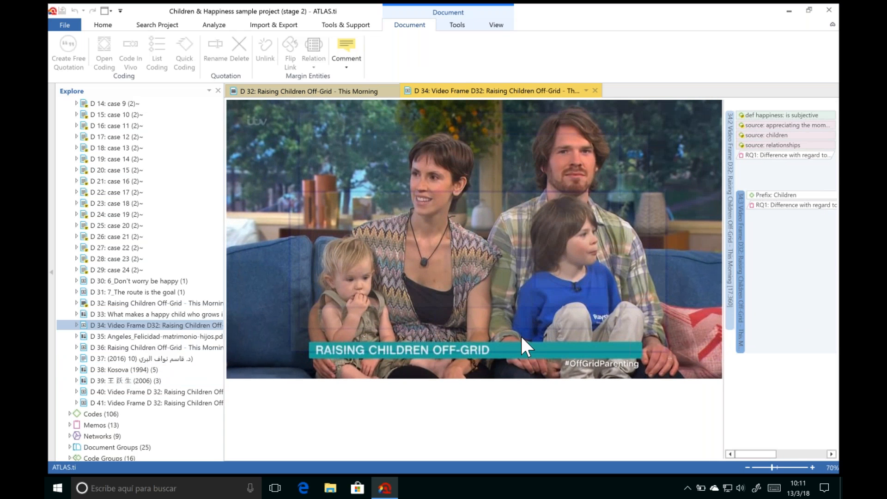
{"action": "scroll", "coordinate": [194, 200], "scroll_direction": "up", "scroll_amount": 5}
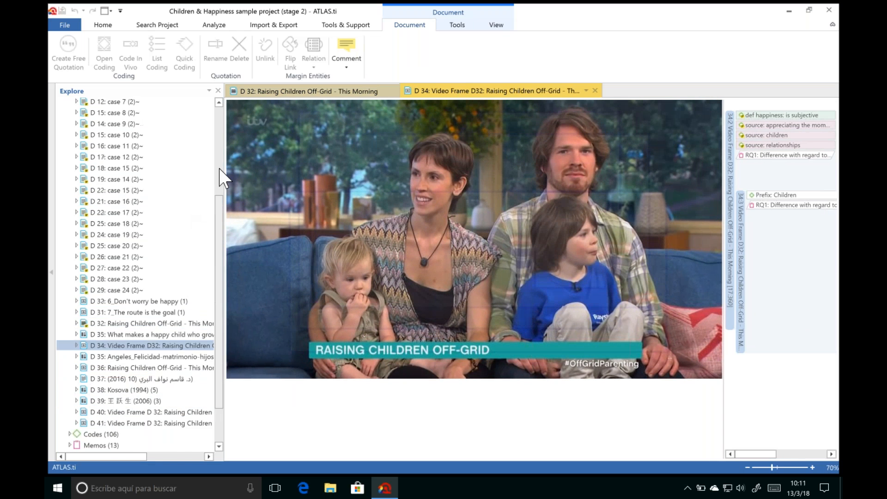
{"action": "scroll", "coordinate": [217, 194], "scroll_direction": "up", "scroll_amount": 2}
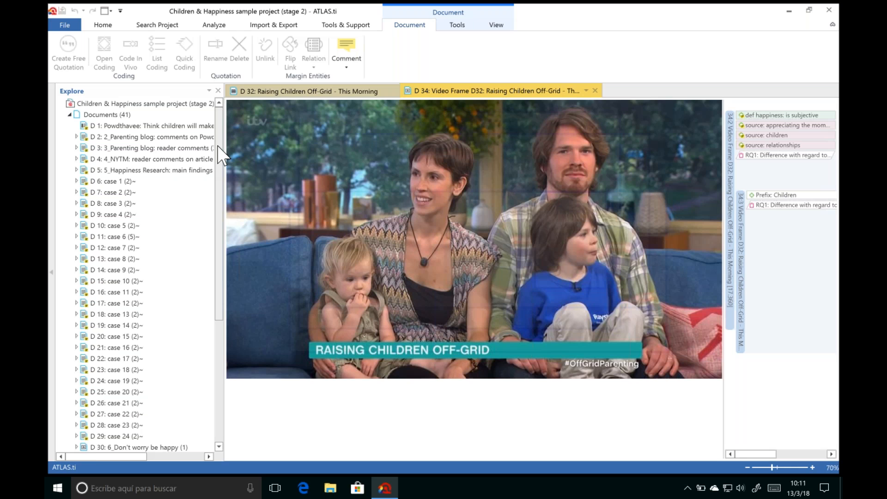
{"action": "left_click", "coordinate": [594, 90]}
{"action": "left_click", "coordinate": [392, 89]}
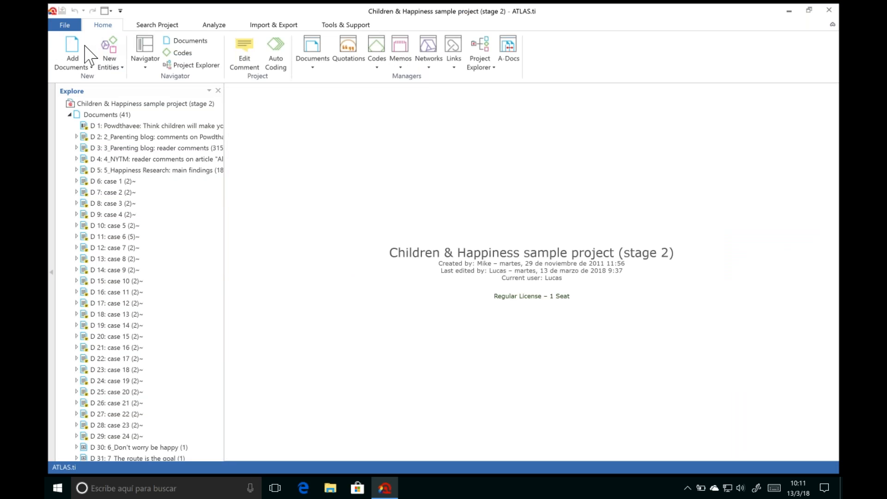
{"action": "left_click", "coordinate": [70, 64]}
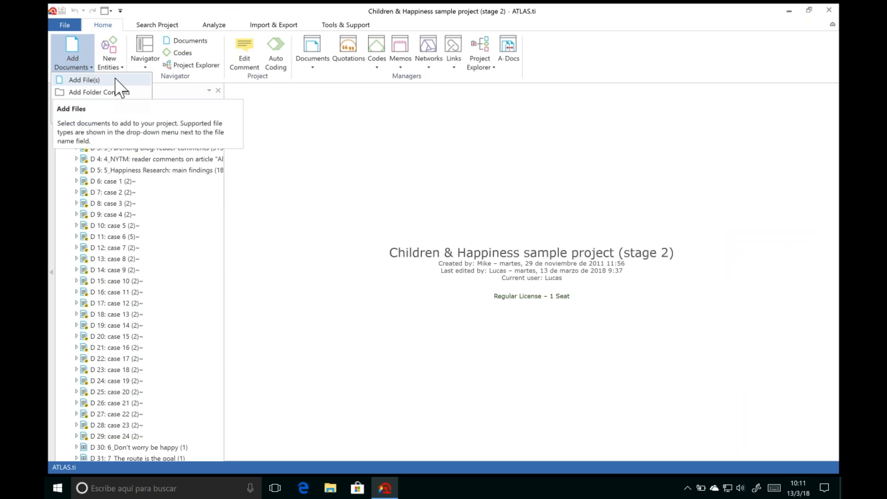
{"action": "left_click", "coordinate": [301, 161]}
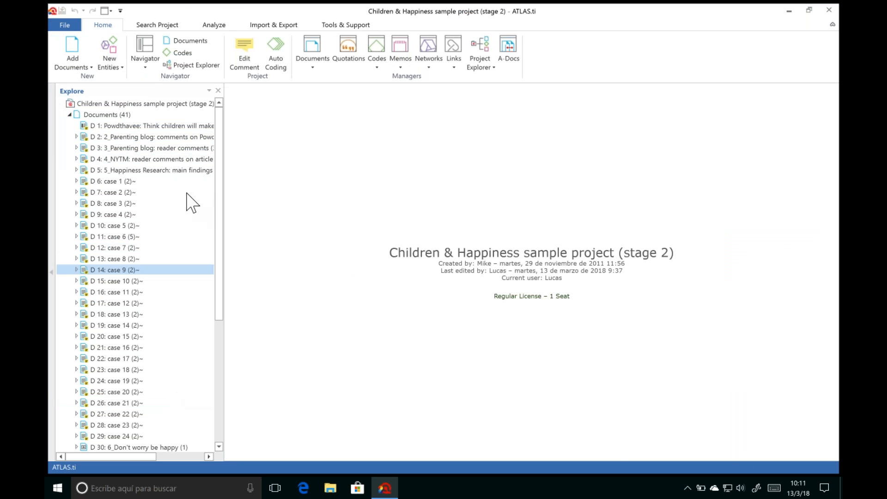
Open document D 1 and create a free quotation from "Two things are currently on our to-do list" through "does not look so wonderful.".
{"action": "left_click", "coordinate": [151, 128]}
{"action": "double_click", "coordinate": [152, 129]}
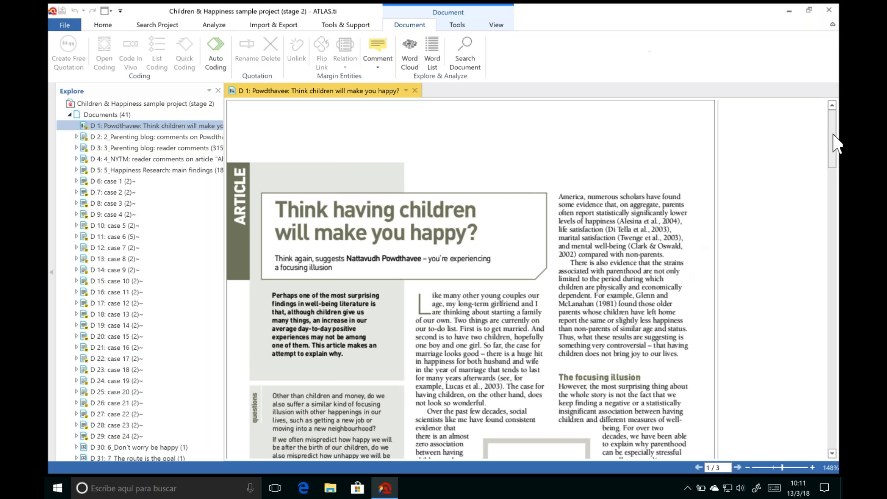
{"action": "scroll", "coordinate": [837, 157], "scroll_direction": "down", "scroll_amount": 3}
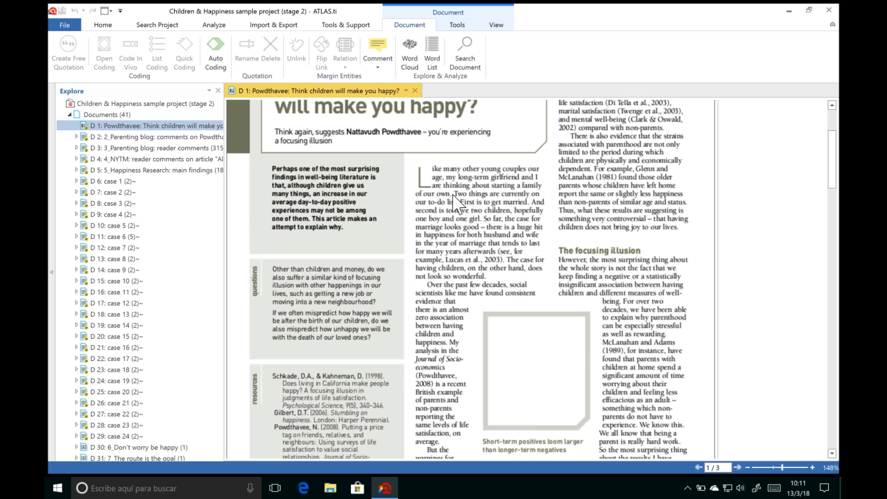
{"action": "left_click_drag", "start_coordinate": [453, 194], "coordinate": [486, 279]}
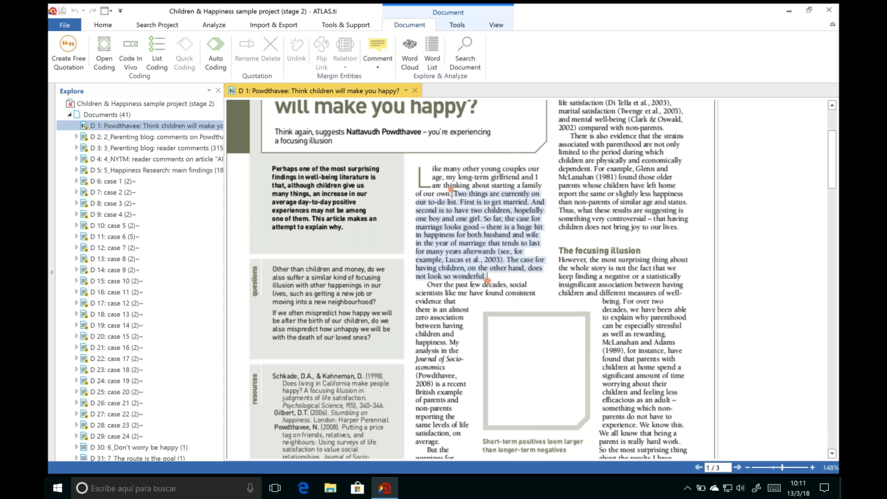
{"action": "right_click", "coordinate": [454, 217]}
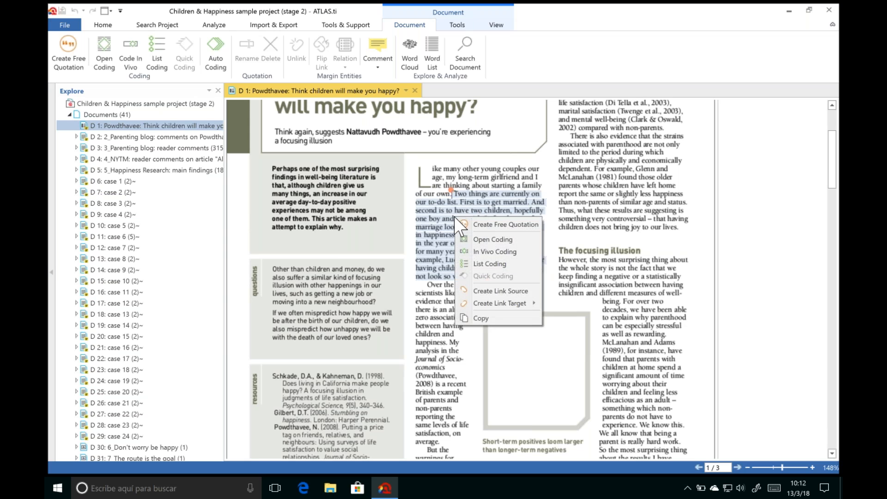
{"action": "left_click", "coordinate": [515, 224]}
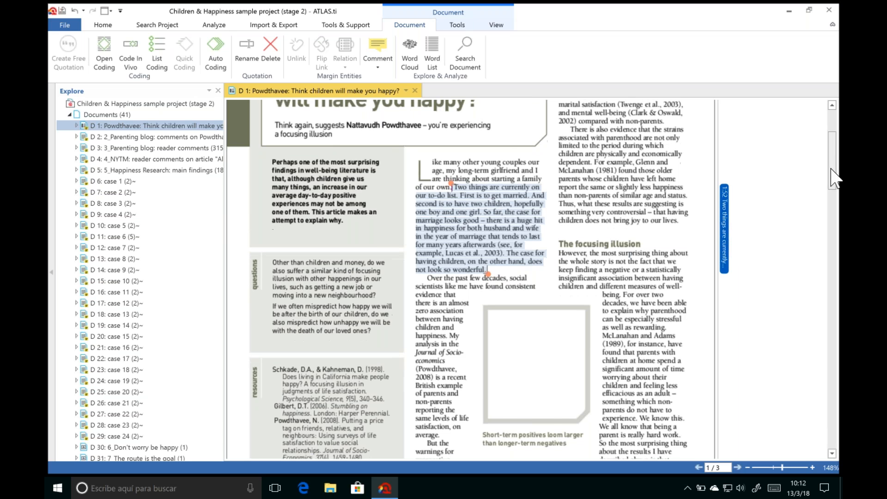
Open-code the passage "Over the past few decades" through "children and happiness" with new codes "Social sciences" and "Zero association between children and happiness".
{"action": "scroll", "coordinate": [832, 174], "scroll_direction": "down", "scroll_amount": 2}
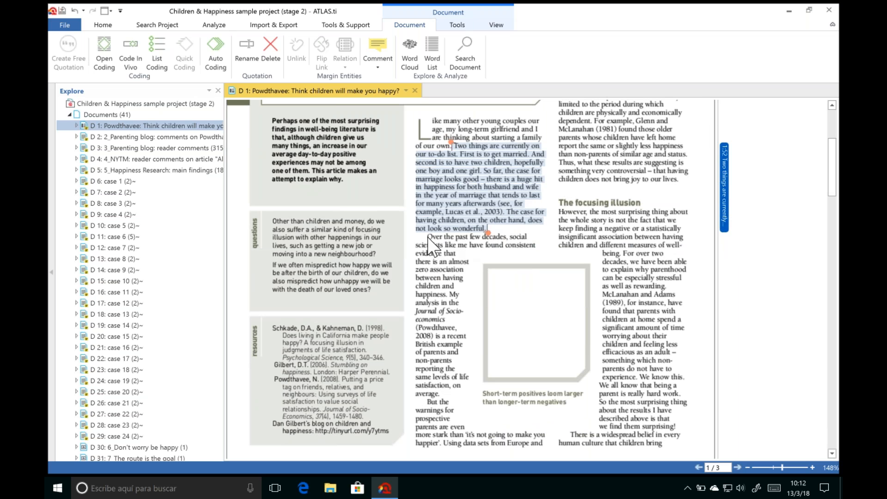
{"action": "left_click_drag", "start_coordinate": [428, 237], "coordinate": [449, 298]}
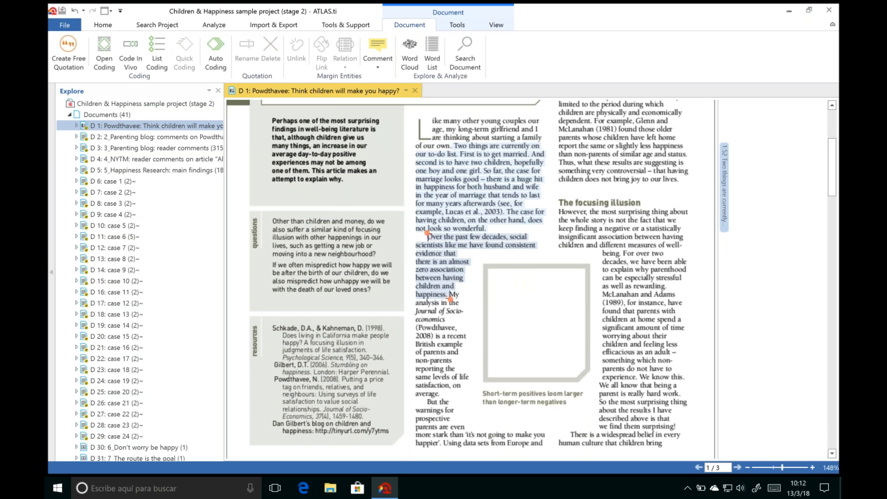
{"action": "right_click", "coordinate": [437, 245]}
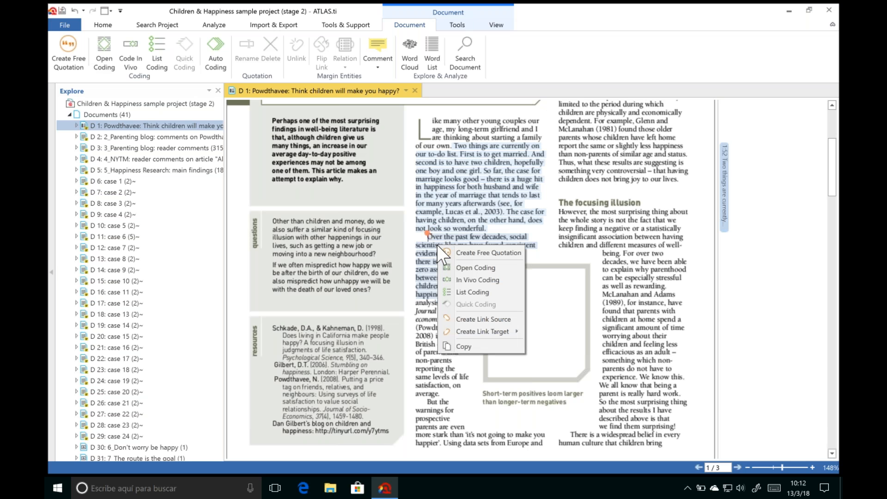
{"action": "left_click", "coordinate": [511, 272]}
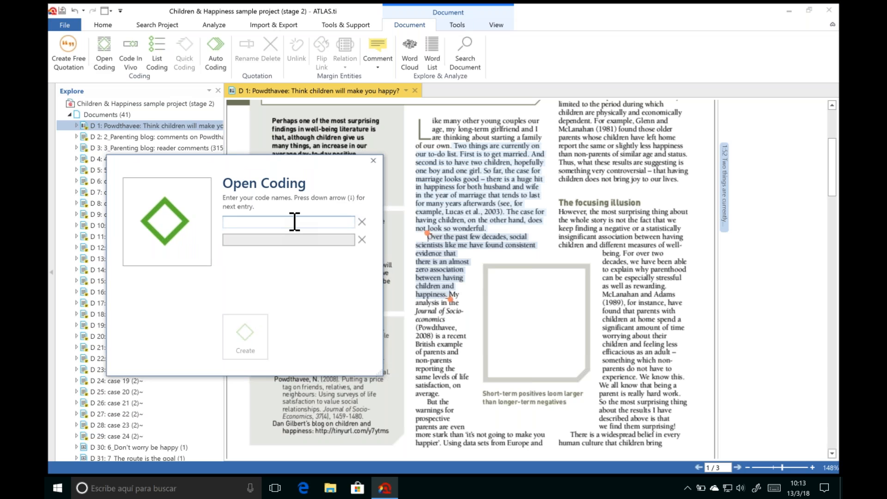
{"action": "type", "text": "Social sciences"}
{"action": "left_click", "coordinate": [293, 240]}
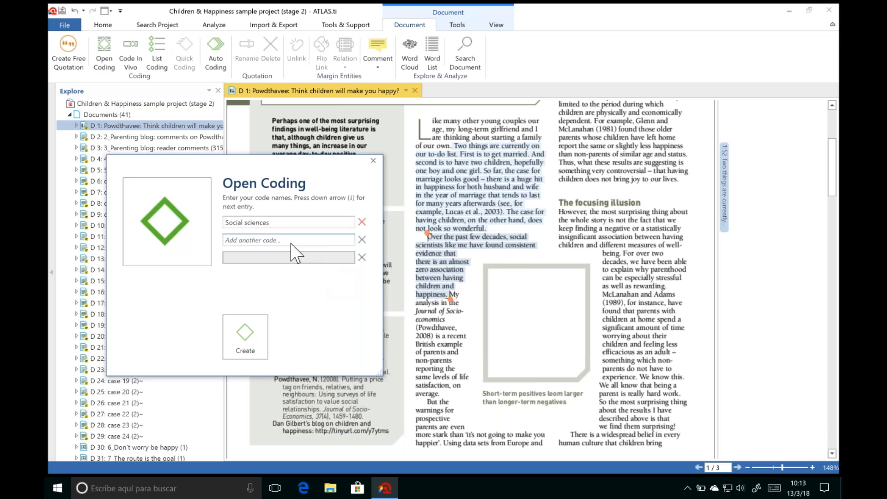
{"action": "type", "text": "Zero associati"}
{"action": "type", "text": "on between ch"}
{"action": "type", "text": "ildren and happin"}
{"action": "type", "text": "ess"}
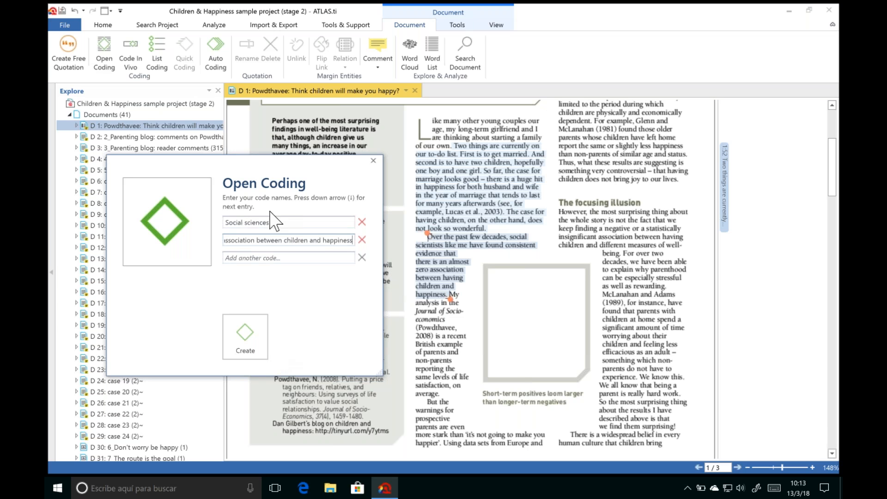
{"action": "left_click", "coordinate": [248, 342]}
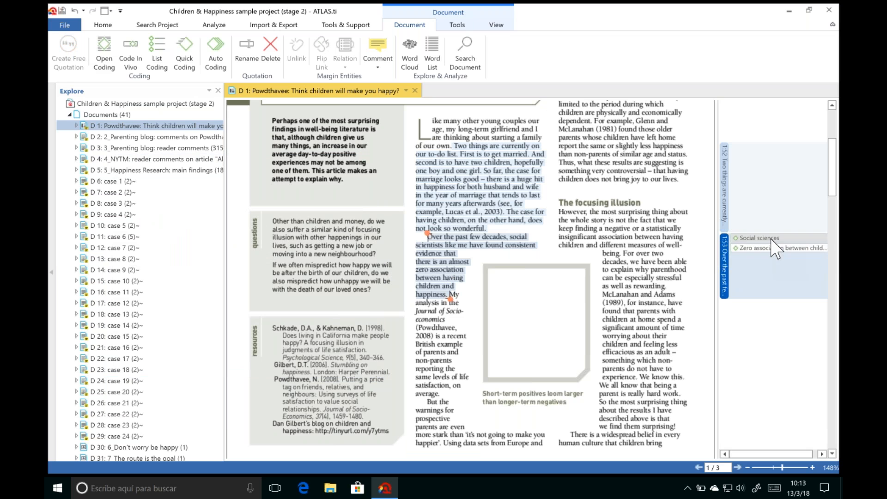
On page 2, apply In Vivo Coding to the phrase 'children bring happiness' in the passage about Gilbert's explanation.
{"action": "left_click_drag", "start_coordinate": [834, 185], "coordinate": [835, 191]}
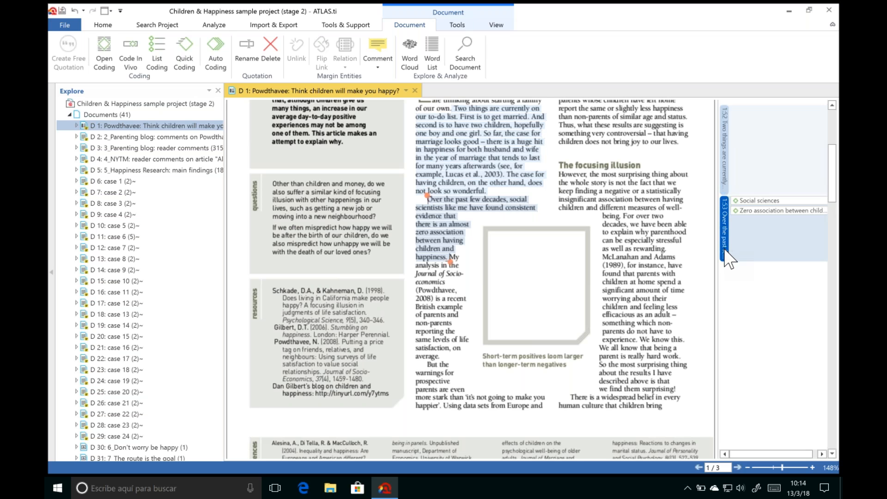
{"action": "left_click_drag", "start_coordinate": [832, 179], "coordinate": [840, 266]}
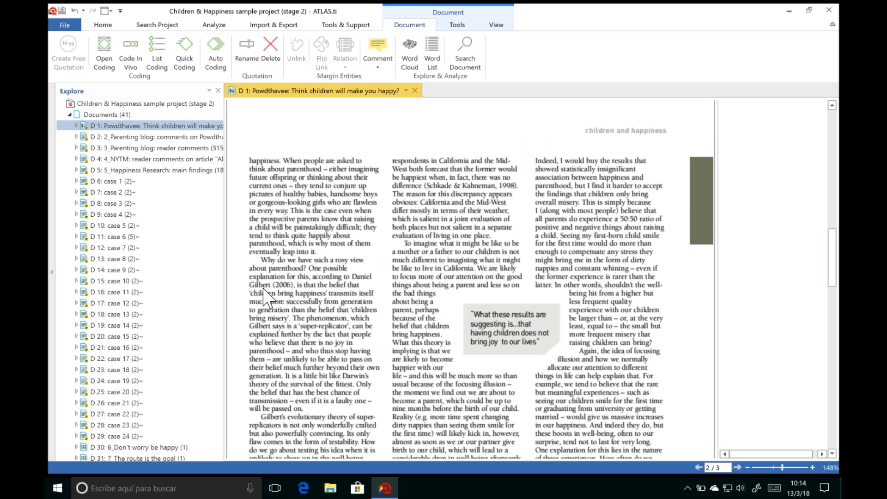
{"action": "left_click_drag", "start_coordinate": [249, 292], "coordinate": [330, 297]}
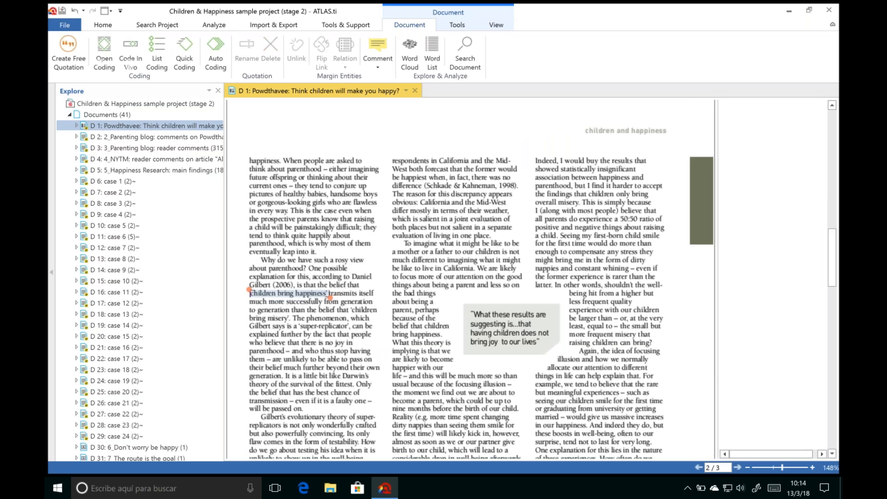
{"action": "right_click", "coordinate": [297, 292]}
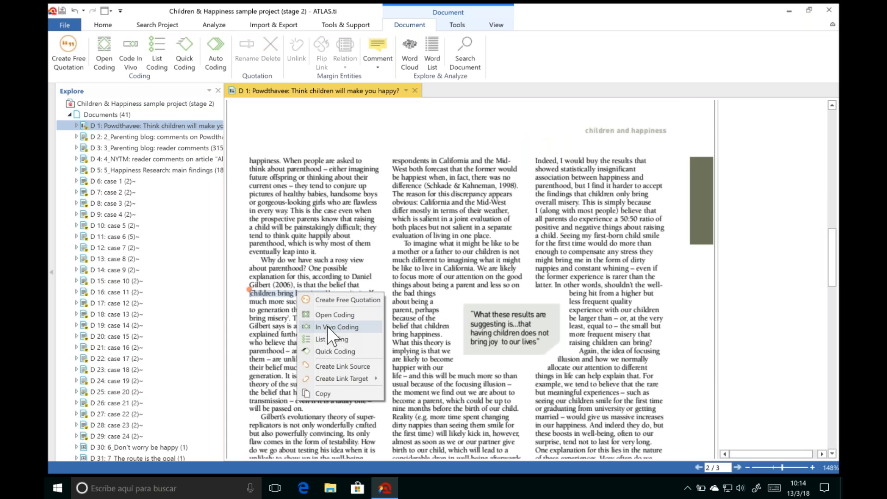
{"action": "left_click", "coordinate": [351, 327]}
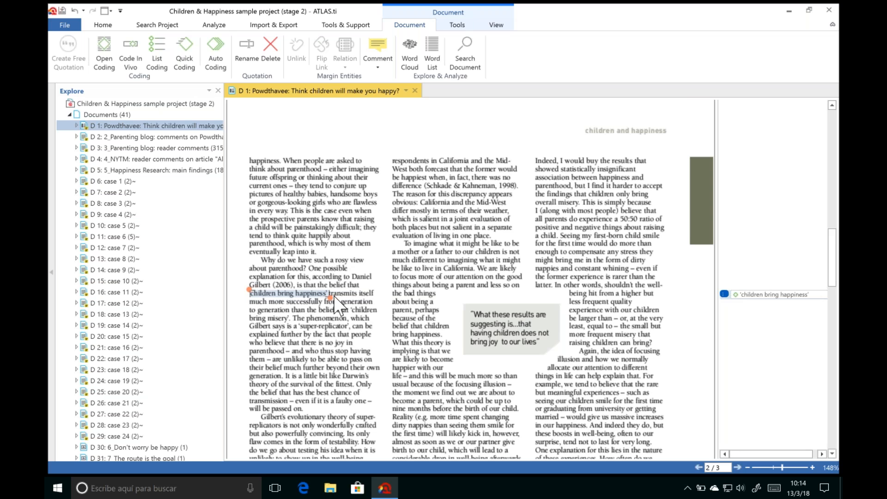
Select the passage "The phenomenon, which" through "beyond their own generation." and apply the existing code 'children bring happiness' from the project's code list.
{"action": "scroll", "coordinate": [834, 239], "scroll_direction": "down", "scroll_amount": 1}
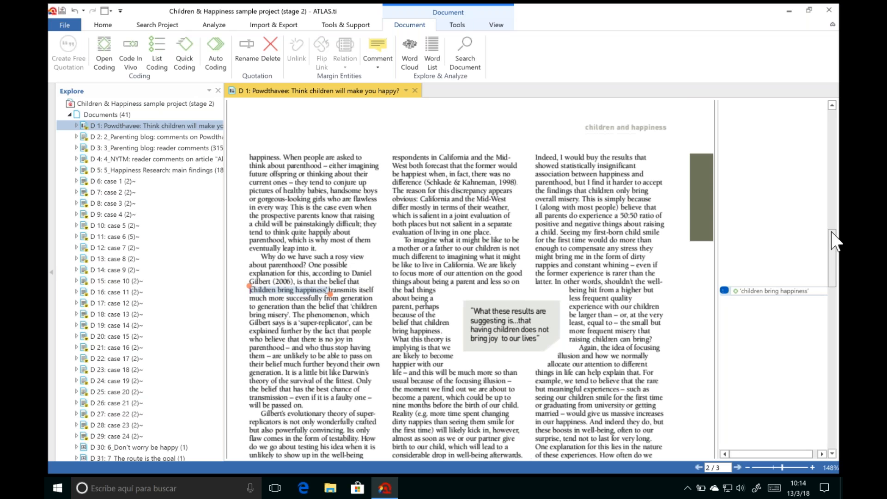
{"action": "left_click_drag", "start_coordinate": [836, 240], "coordinate": [836, 251]}
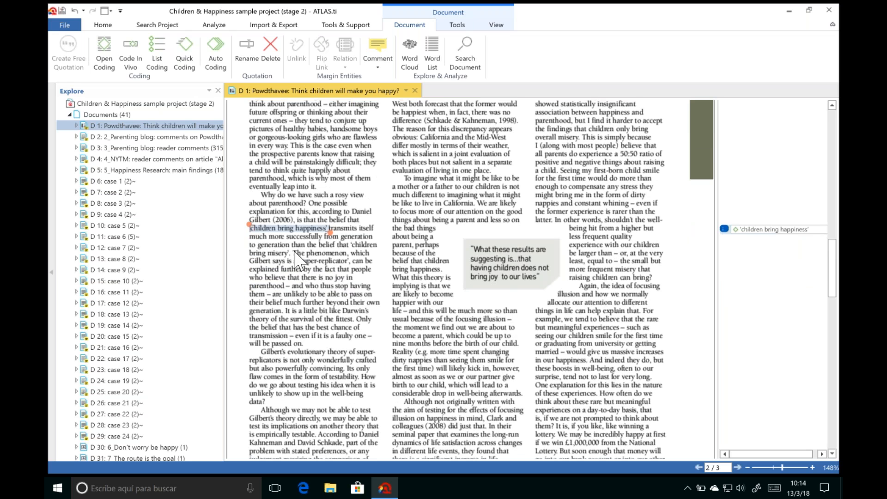
{"action": "left_click_drag", "start_coordinate": [293, 253], "coordinate": [294, 311]}
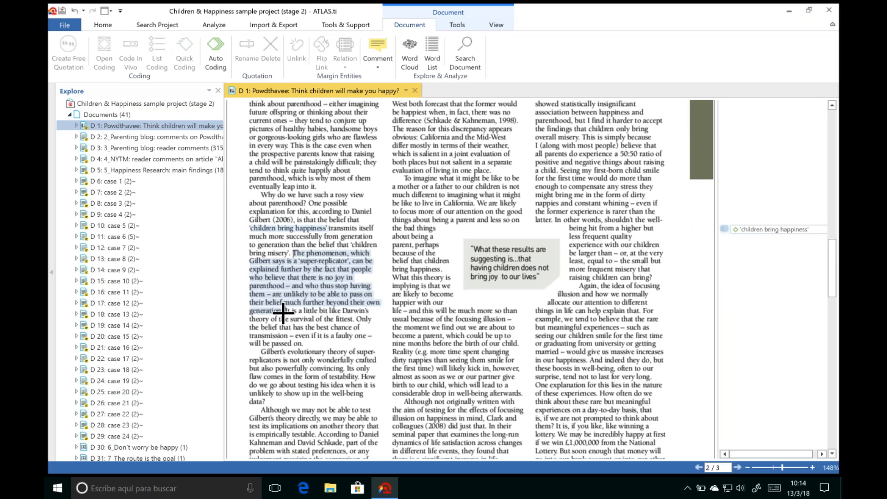
{"action": "key", "text": "super+Tab"}
{"action": "left_click", "coordinate": [536, 257]}
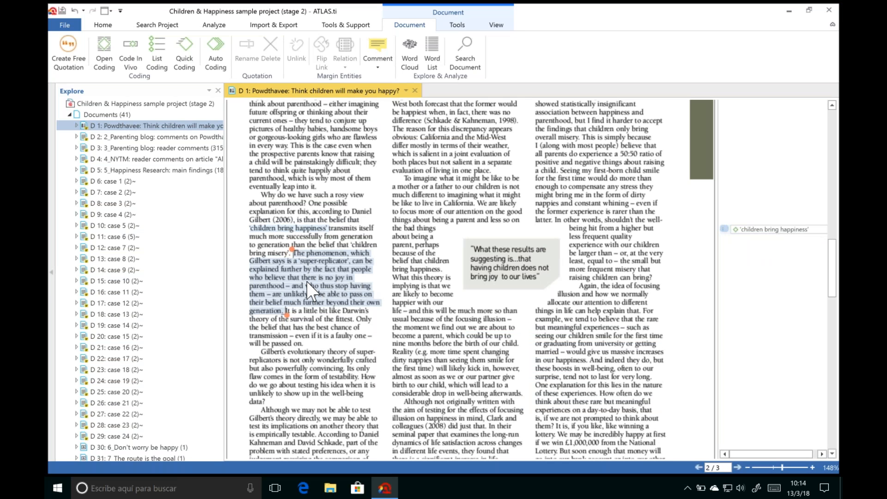
{"action": "left_click", "coordinate": [70, 116]}
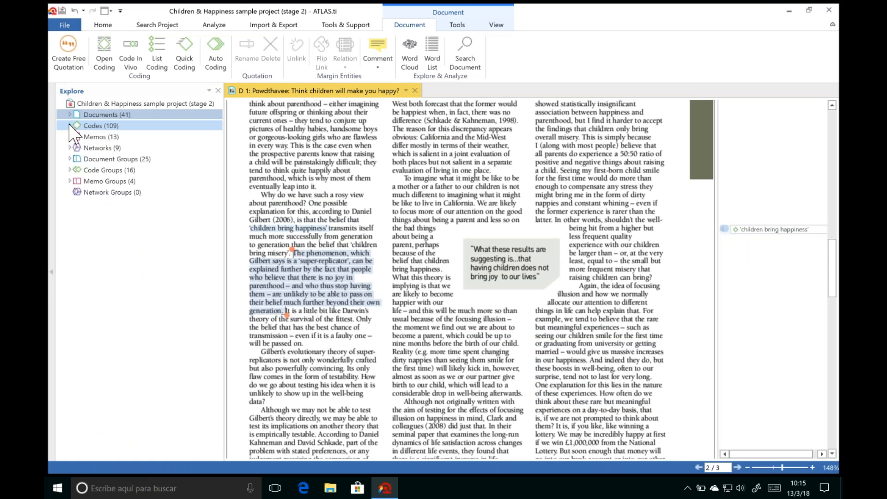
{"action": "left_click", "coordinate": [71, 127]}
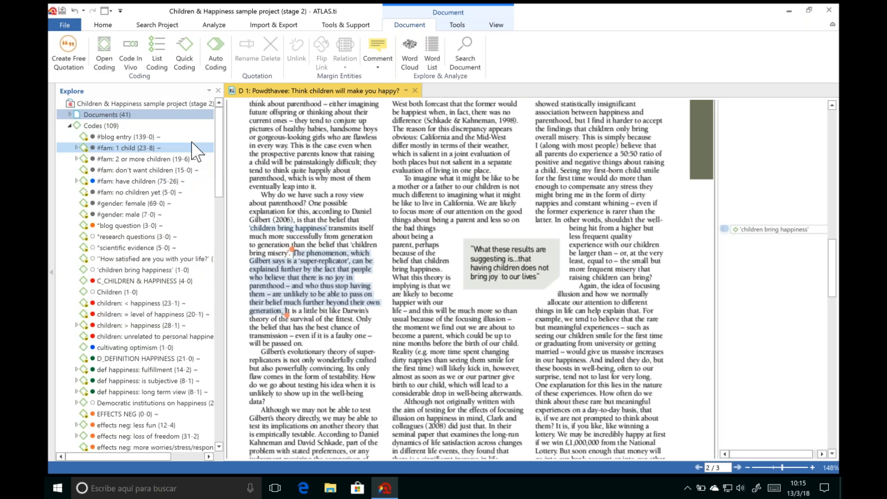
{"action": "scroll", "coordinate": [219, 166], "scroll_direction": "down", "scroll_amount": 2}
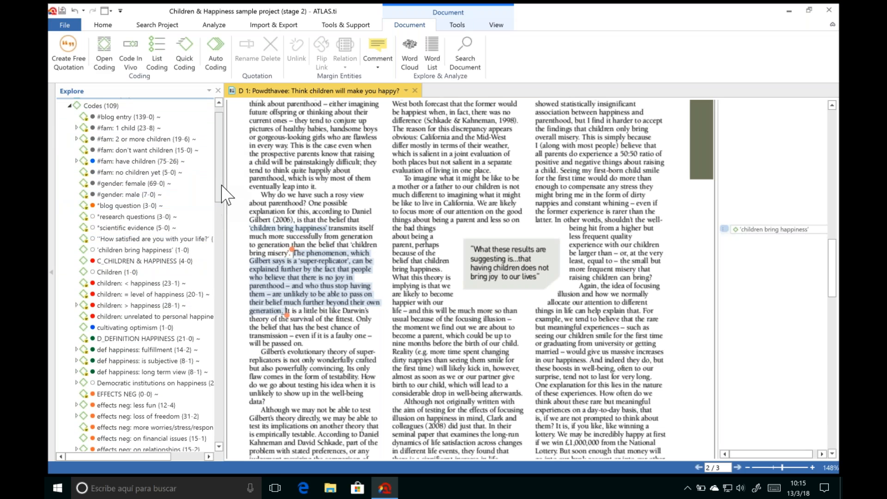
{"action": "scroll", "coordinate": [223, 208], "scroll_direction": "down", "scroll_amount": 2}
{"action": "scroll", "coordinate": [223, 198], "scroll_direction": "down", "scroll_amount": 4}
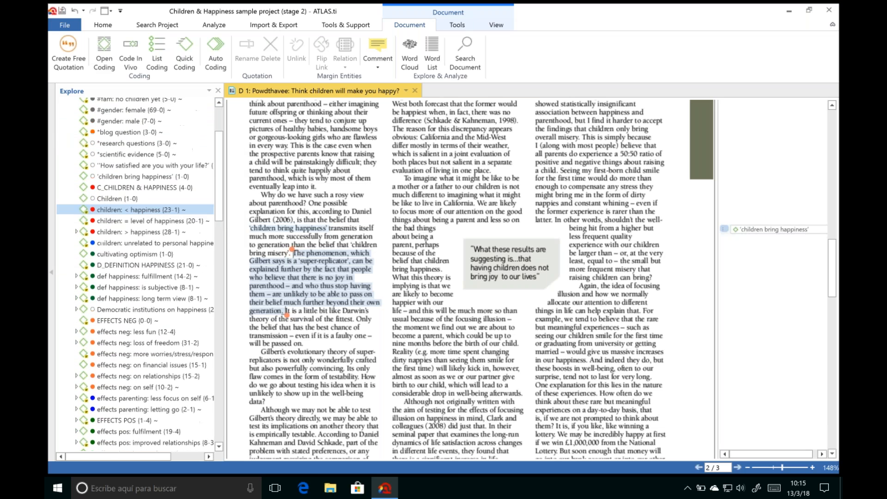
{"action": "left_click", "coordinate": [154, 177]}
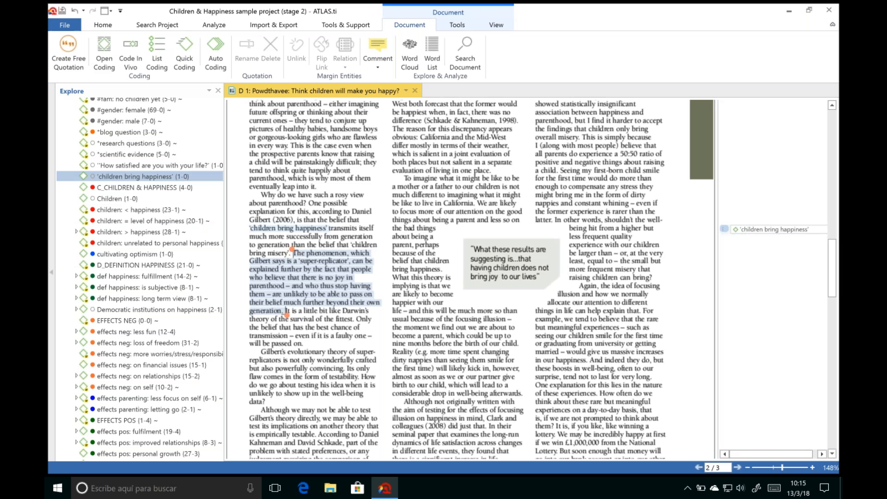
{"action": "left_click_drag", "start_coordinate": [134, 177], "coordinate": [314, 277]}
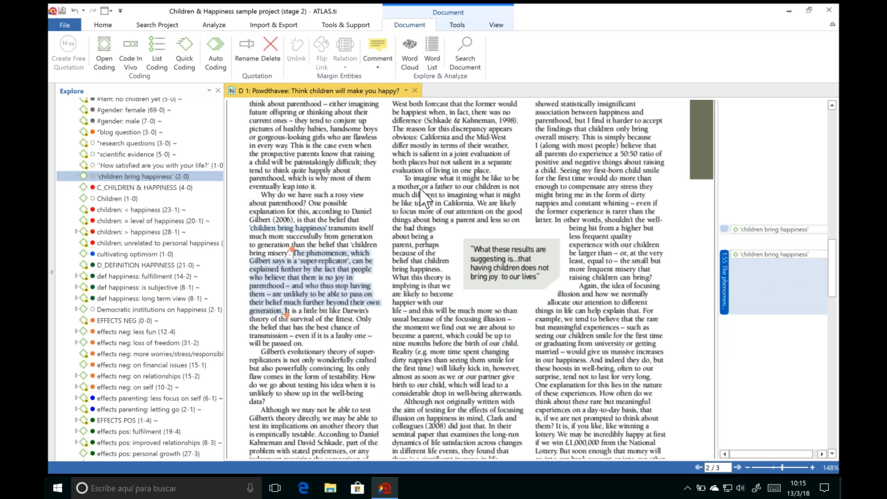
Add the existing codes "*research questions", "ex: salient experiences" and "effects neg: more worries/stress" to the quotation beginning "The phenomenon".
{"action": "left_click", "coordinate": [149, 143]}
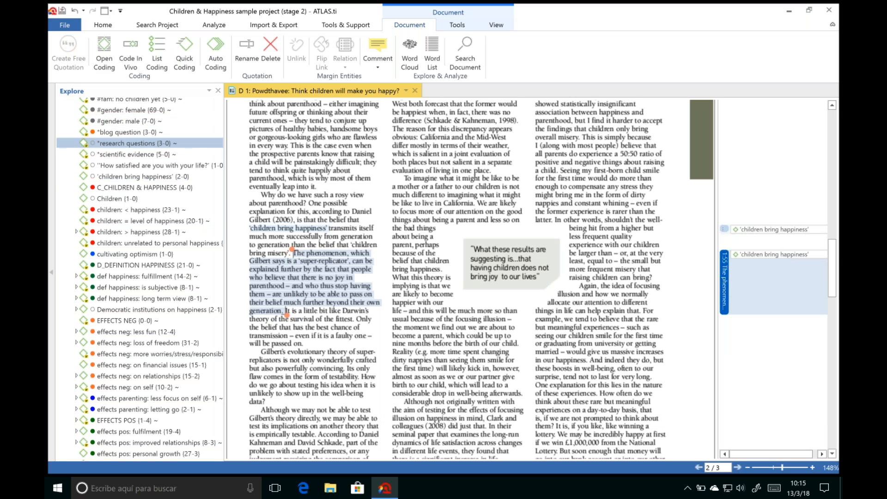
{"action": "left_click_drag", "start_coordinate": [149, 143], "coordinate": [296, 277]}
{"action": "left_click_drag", "start_coordinate": [220, 164], "coordinate": [220, 218]}
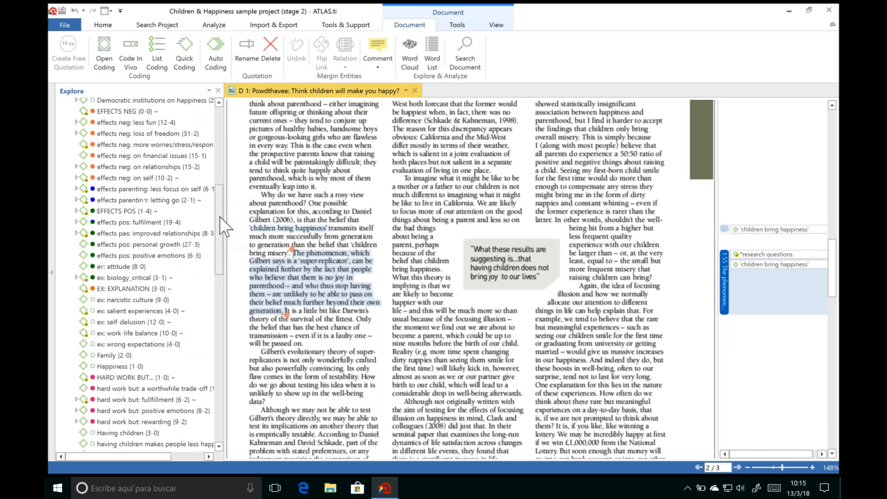
{"action": "left_click_drag", "start_coordinate": [159, 311], "coordinate": [301, 282]}
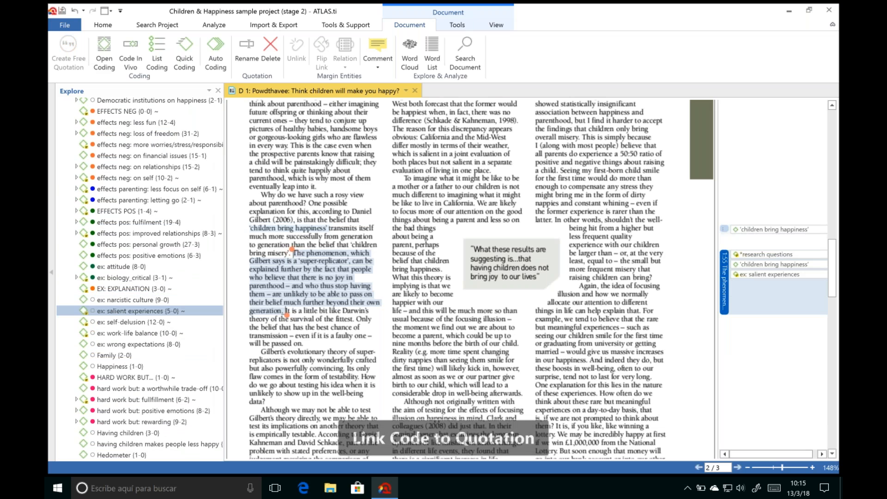
{"action": "left_click_drag", "start_coordinate": [150, 146], "coordinate": [297, 277]}
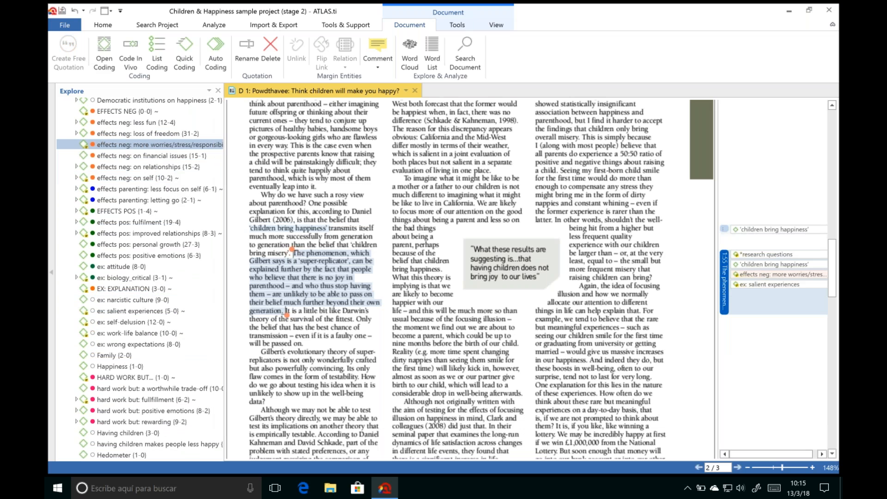
{"action": "key", "text": "super+Tab"}
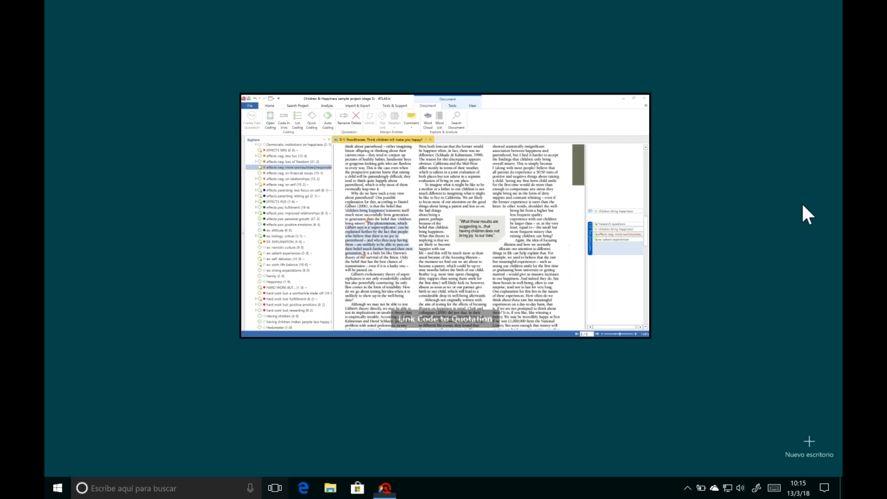
{"action": "left_click", "coordinate": [609, 237]}
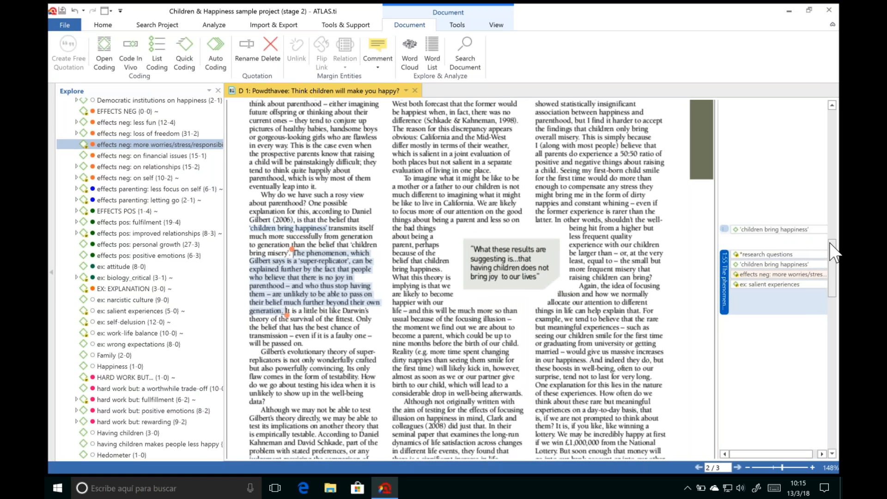
Create a word cloud for document D 1 and set its stop word list language to English.
{"action": "left_click_drag", "start_coordinate": [830, 244], "coordinate": [827, 120]}
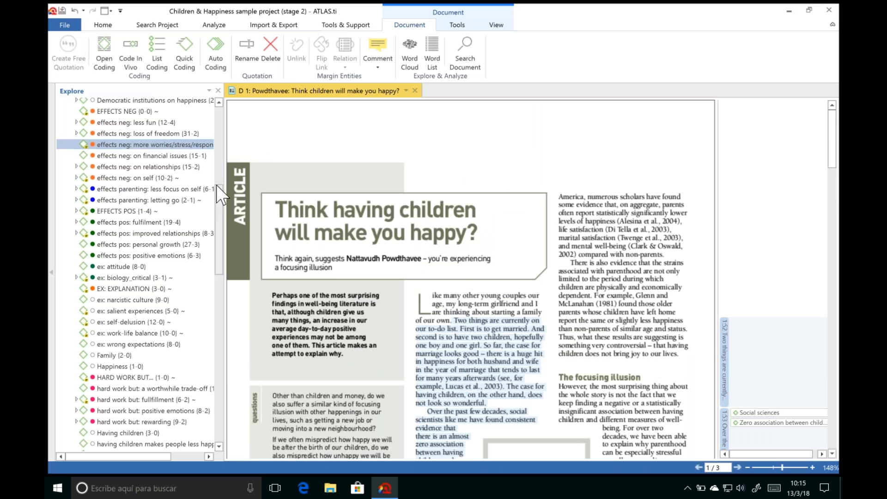
{"action": "scroll", "coordinate": [220, 156], "scroll_direction": "up", "scroll_amount": 9}
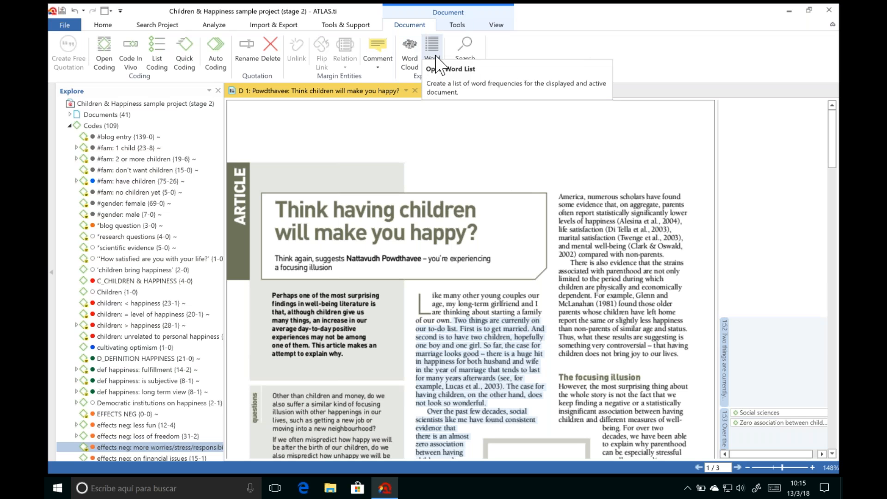
{"action": "left_click", "coordinate": [409, 53]}
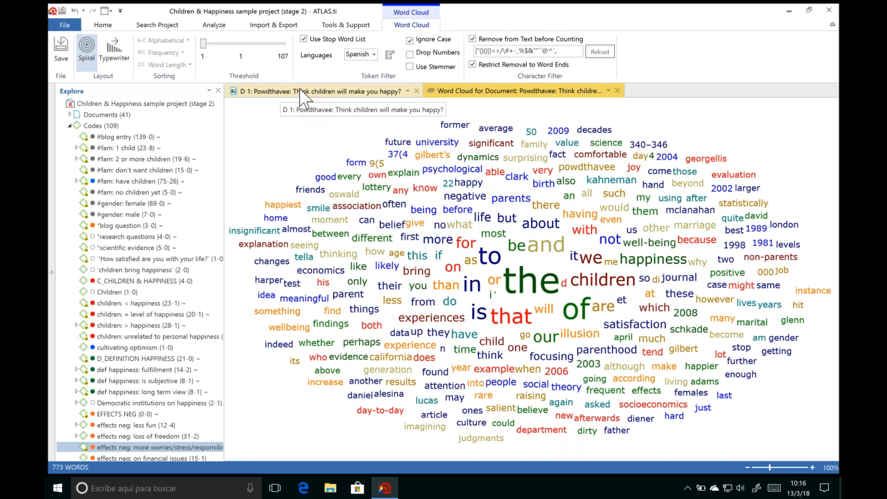
{"action": "left_click", "coordinate": [373, 54]}
{"action": "left_click", "coordinate": [363, 83]}
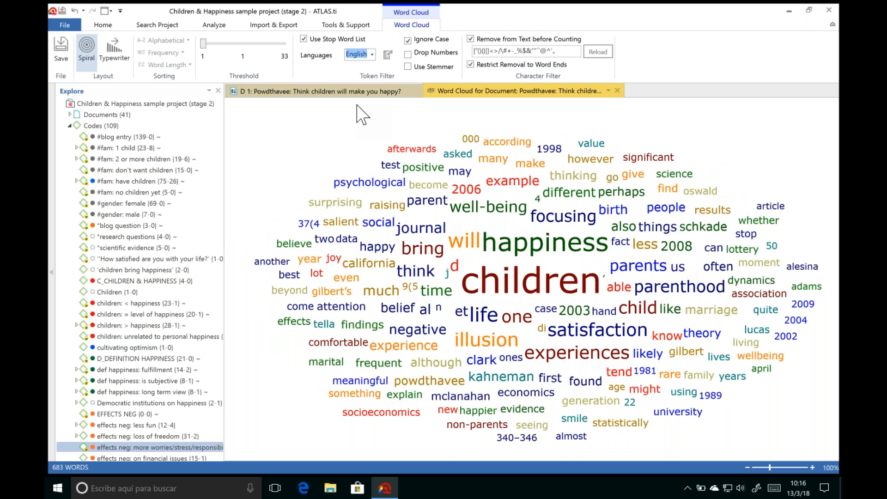
{"action": "left_click", "coordinate": [298, 146]}
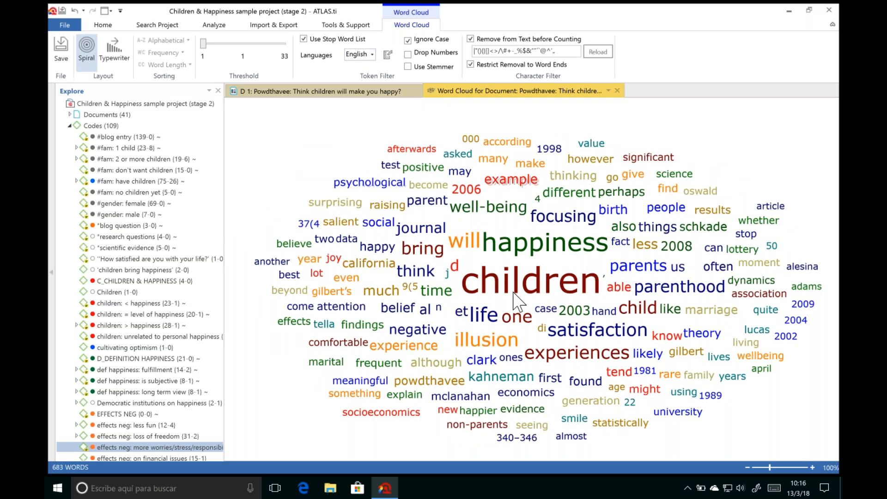
Check the frequencies of "children" and "happiness" in the word cloud, and add "d" and "n" to the stop word list.
{"action": "mouse_move", "coordinate": [526, 277]}
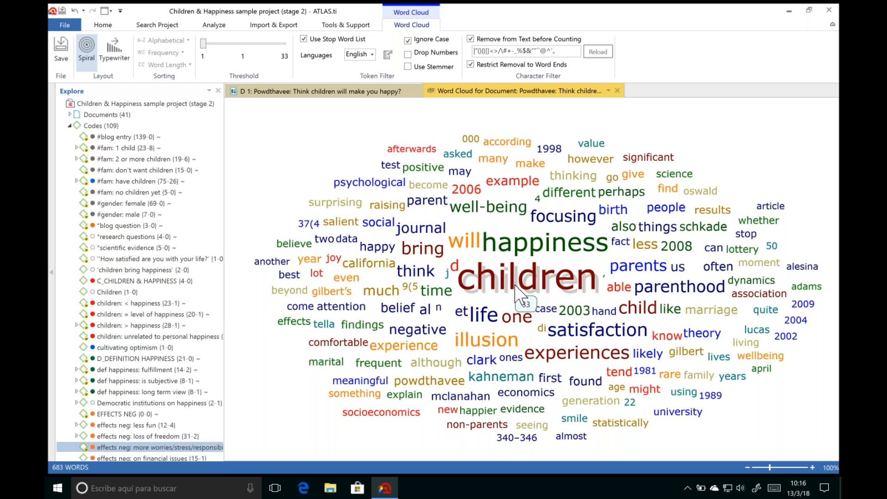
{"action": "mouse_move", "coordinate": [539, 241]}
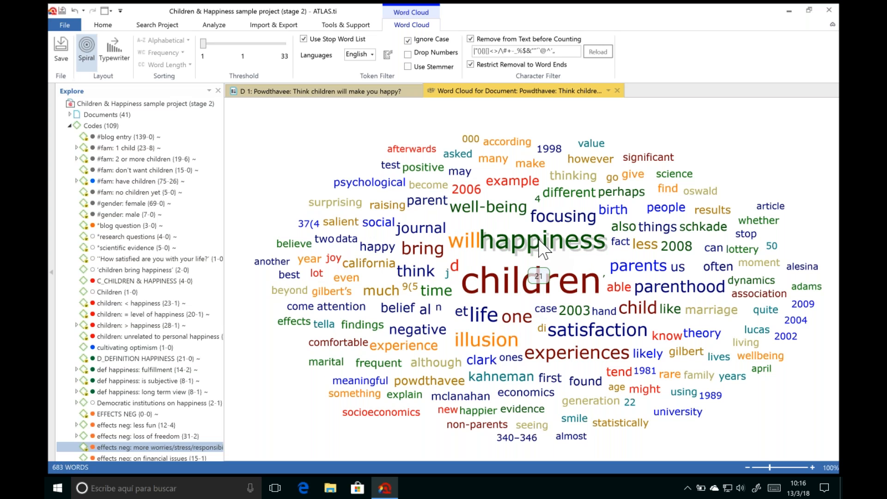
{"action": "right_click", "coordinate": [454, 270]}
{"action": "left_click", "coordinate": [480, 273]}
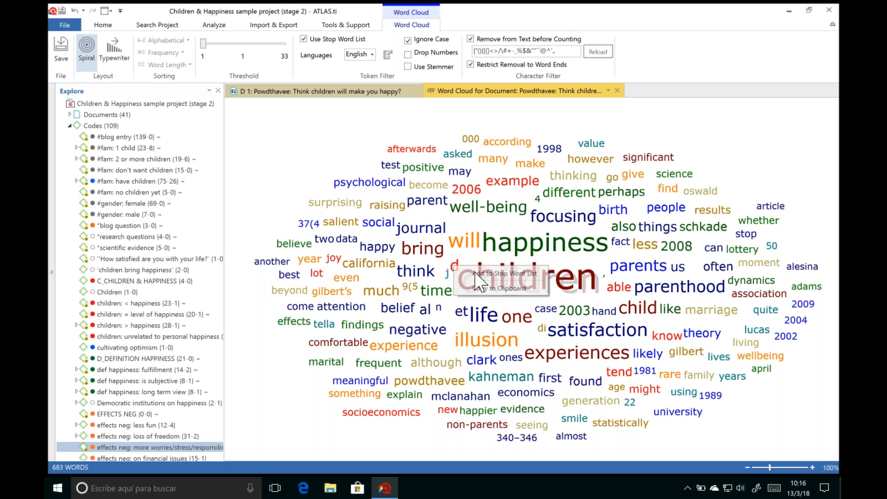
{"action": "right_click", "coordinate": [440, 306]}
{"action": "left_click", "coordinate": [466, 308]}
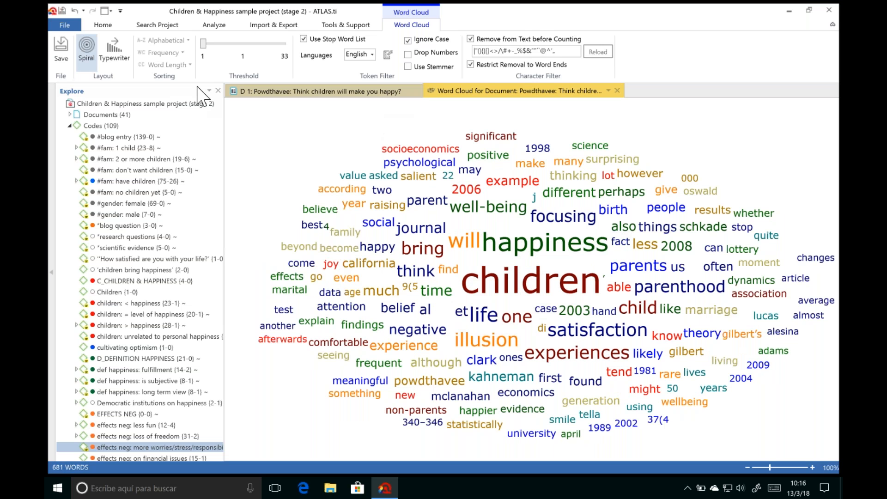
View the word cloud in Typewriter layout and at threshold 5, restoring Spiral layout and threshold 1 before closing it.
{"action": "left_click", "coordinate": [116, 53]}
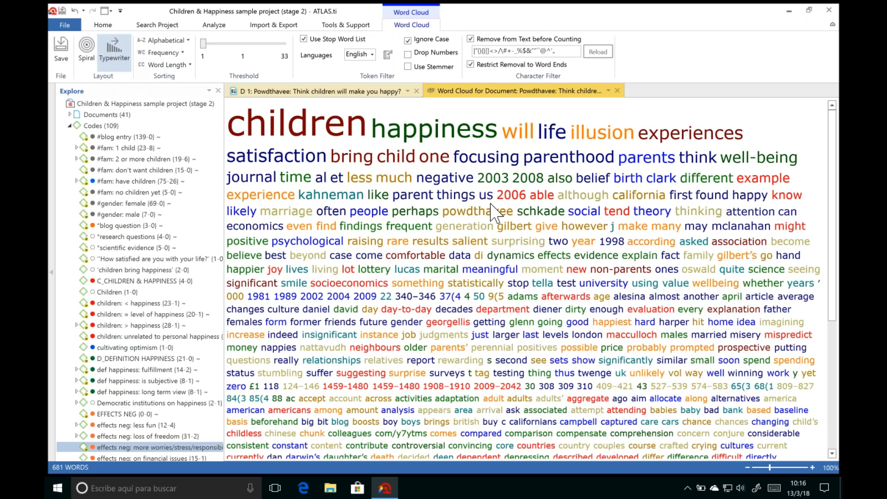
{"action": "left_click", "coordinate": [84, 56]}
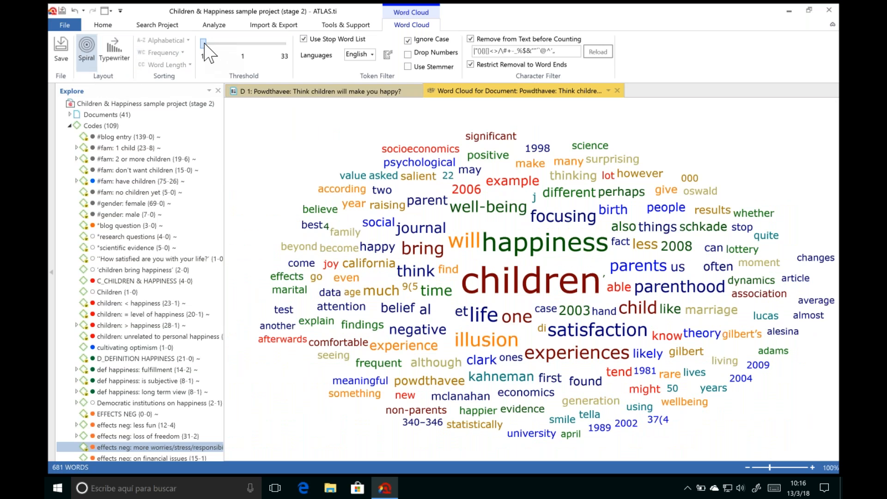
{"action": "left_click_drag", "start_coordinate": [203, 42], "coordinate": [212, 44]}
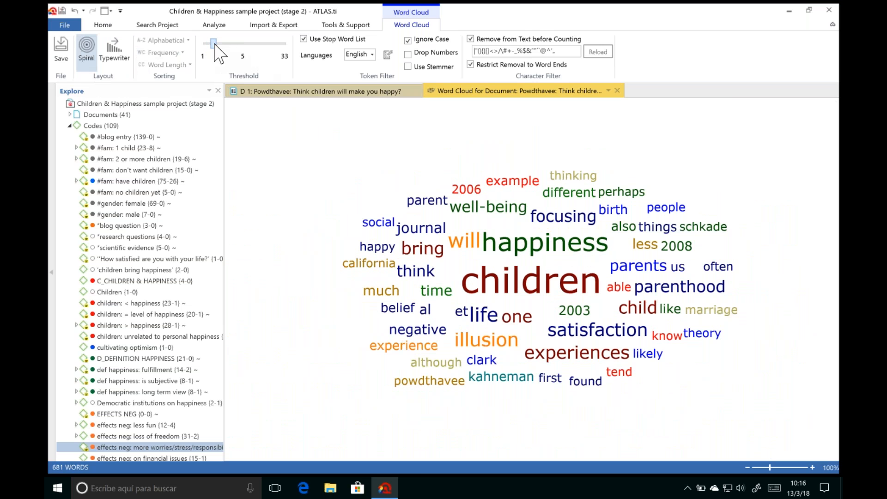
{"action": "left_click_drag", "start_coordinate": [212, 44], "coordinate": [203, 44]}
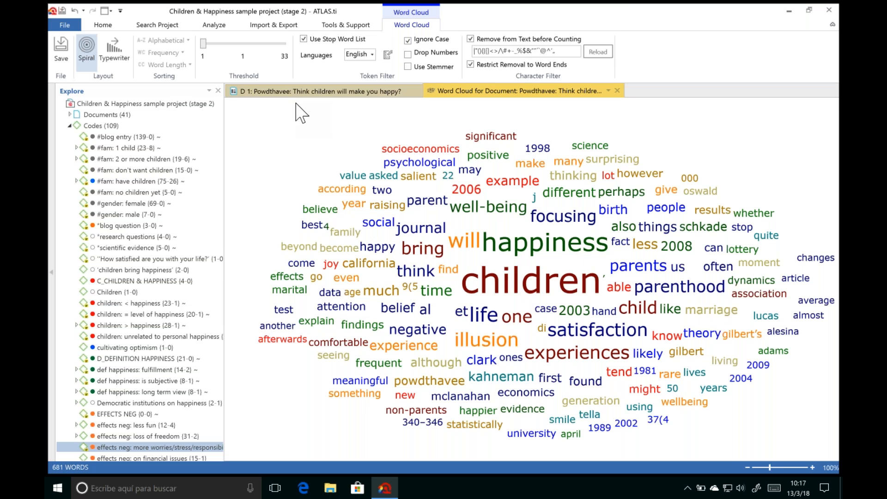
{"action": "left_click", "coordinate": [617, 91]}
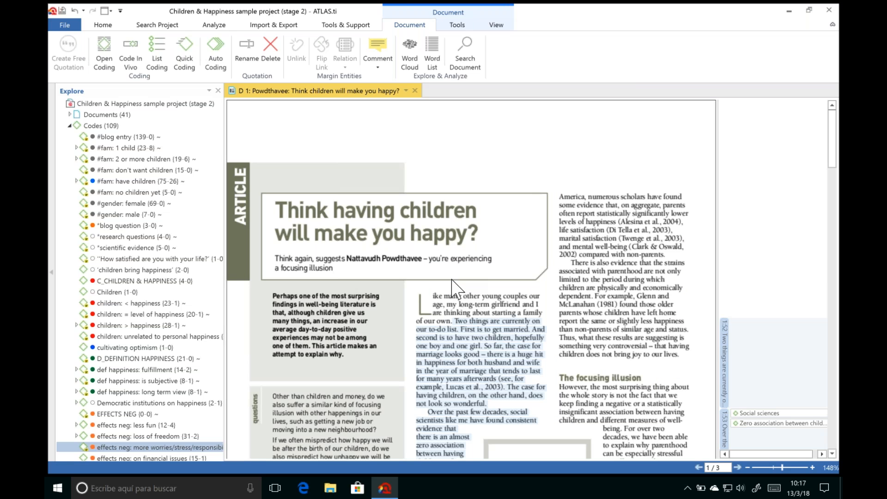
Start Auto Coding for the D 1 article with the search term "illusion".
{"action": "left_click", "coordinate": [214, 62]}
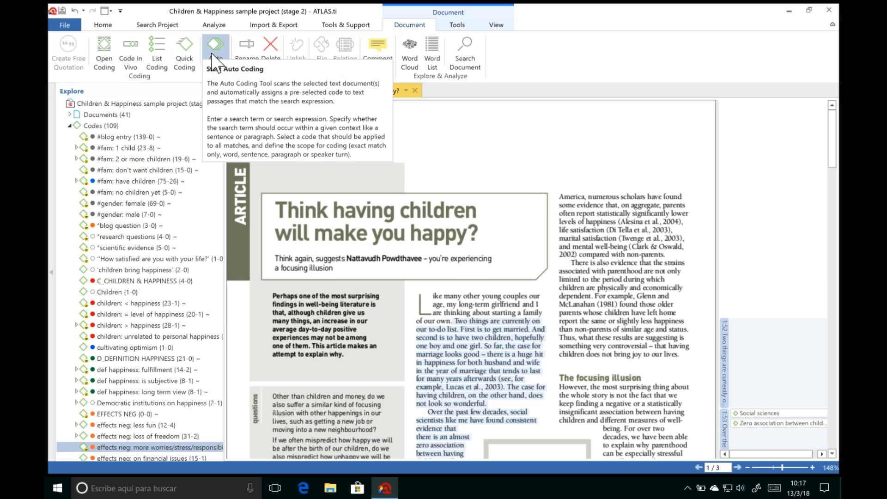
{"action": "type", "text": "illusion"}
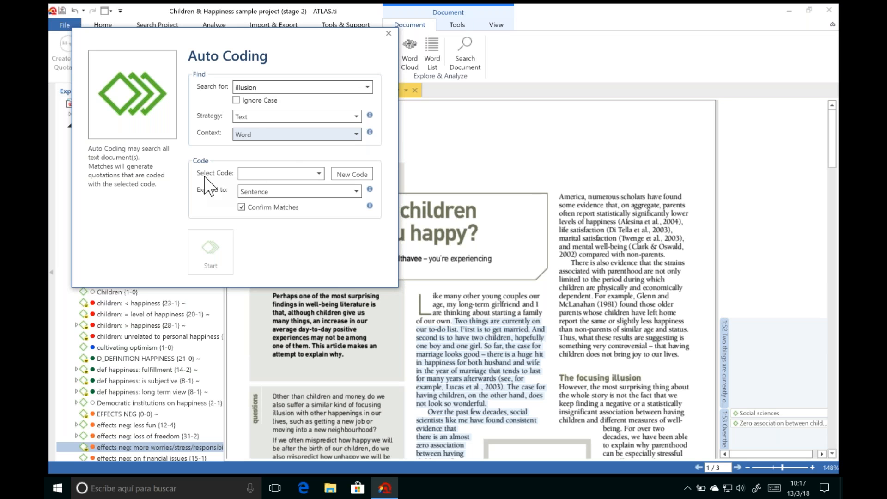
{"action": "left_click", "coordinate": [323, 173]}
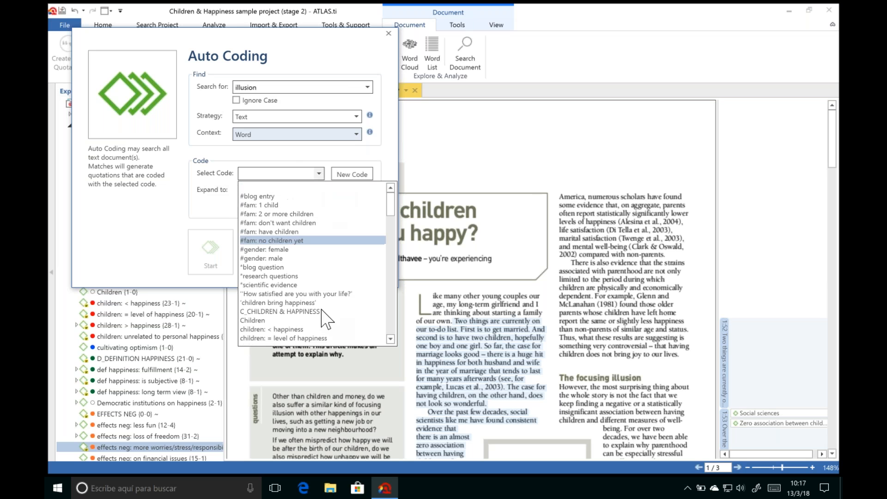
{"action": "left_click", "coordinate": [350, 172]}
{"action": "left_click", "coordinate": [351, 172]}
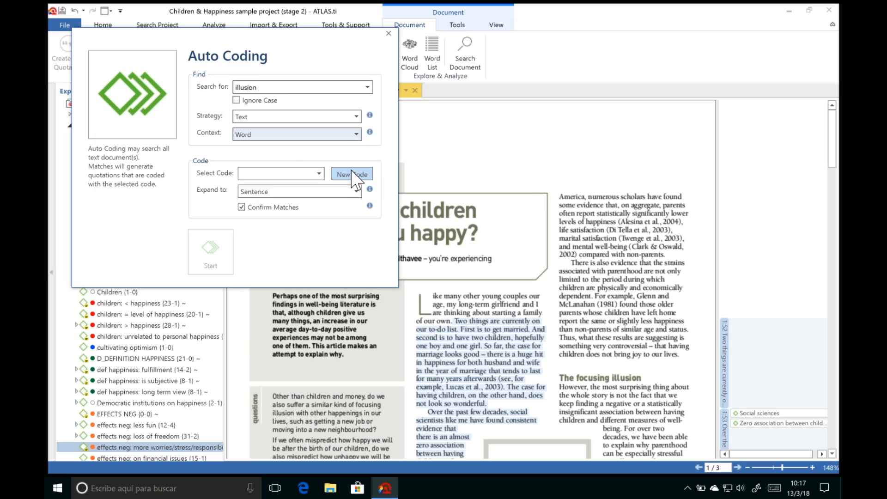
{"action": "type", "text": "Illusion"}
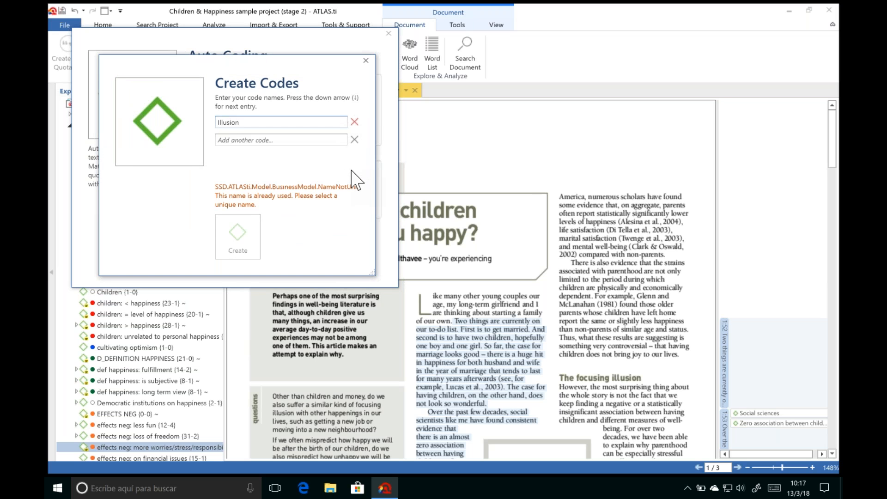
{"action": "left_click", "coordinate": [365, 61]}
Select the existing code "Illusion", expand matches to Sentence, and run the auto coding with Confirm Matches on.
{"action": "left_click", "coordinate": [319, 173]}
{"action": "left_click_drag", "start_coordinate": [388, 212], "coordinate": [399, 277]}
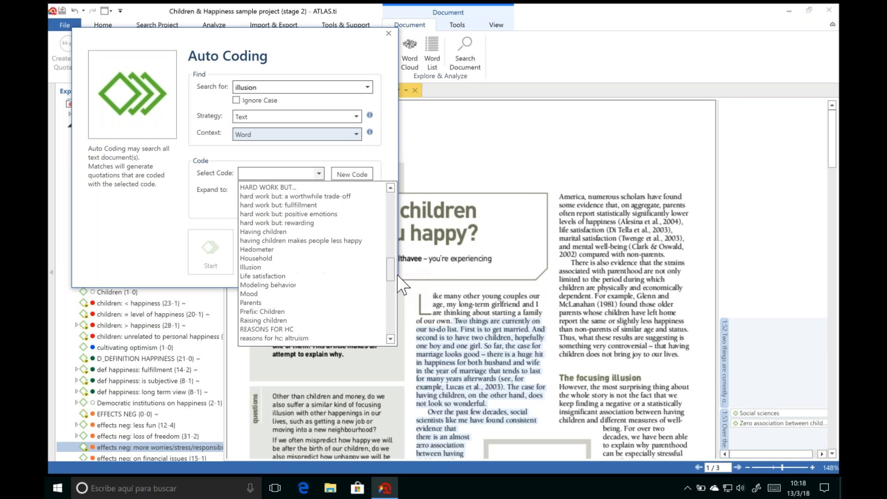
{"action": "left_click", "coordinate": [272, 268]}
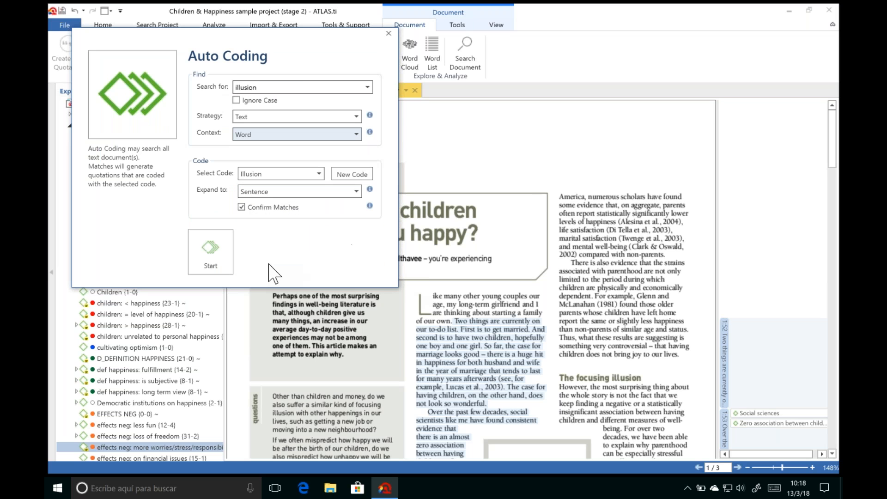
{"action": "left_click", "coordinate": [358, 191]}
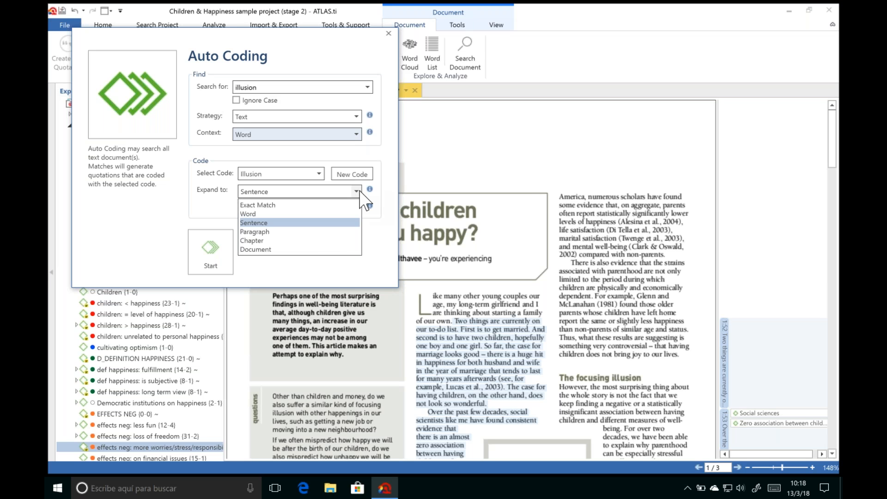
{"action": "left_click", "coordinate": [272, 224]}
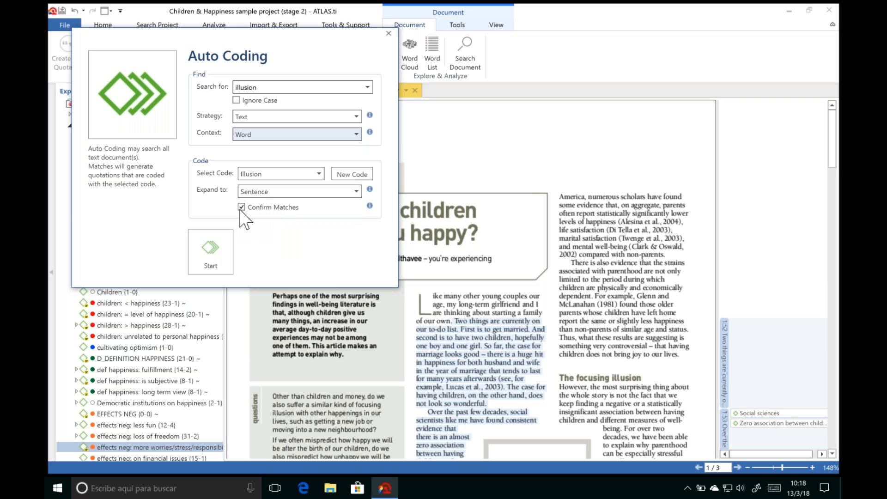
{"action": "left_click", "coordinate": [215, 251]}
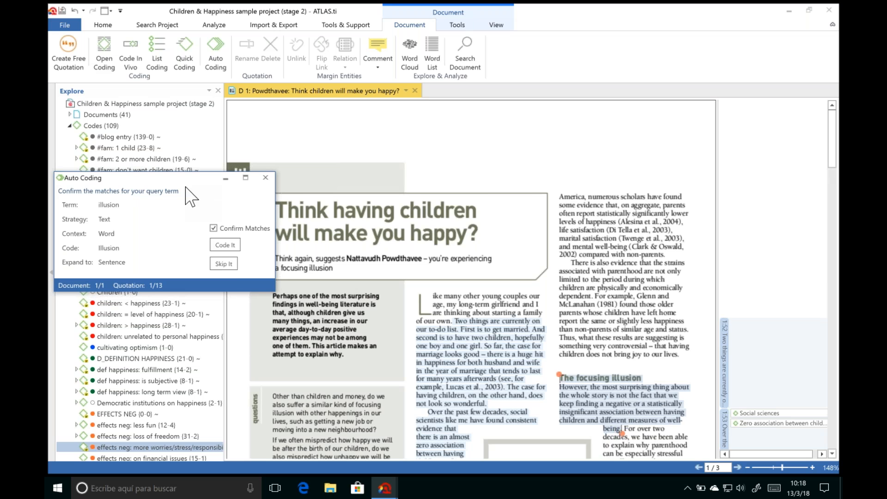
Code the first match, at the heading "The focusing illusion", and skip the second and third matches.
{"action": "left_click_drag", "start_coordinate": [185, 186], "coordinate": [430, 151]}
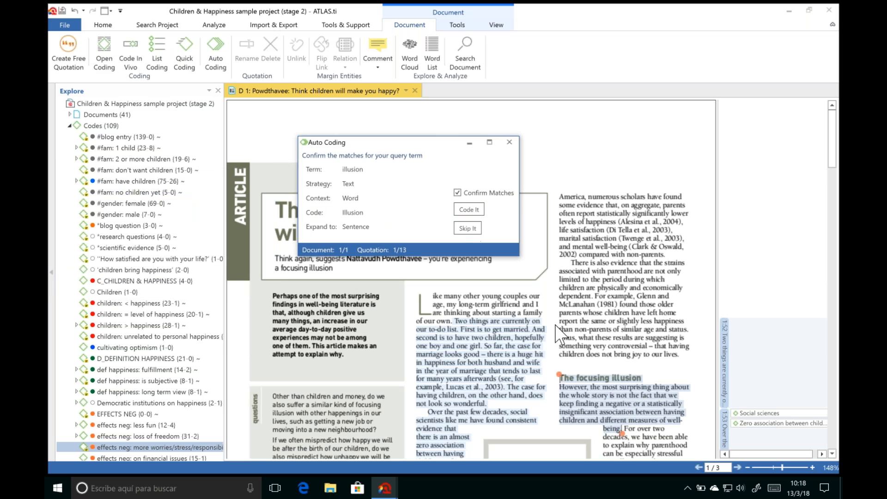
{"action": "left_click", "coordinate": [470, 210]}
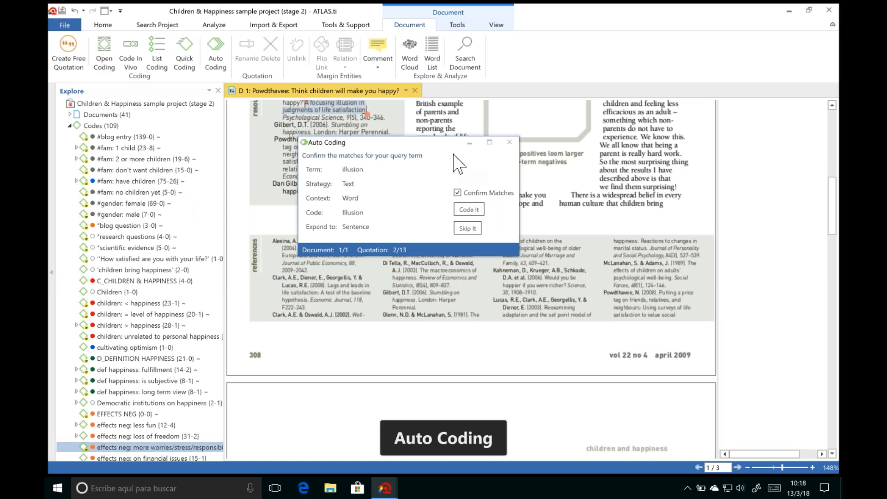
{"action": "left_click_drag", "start_coordinate": [441, 146], "coordinate": [250, 260]}
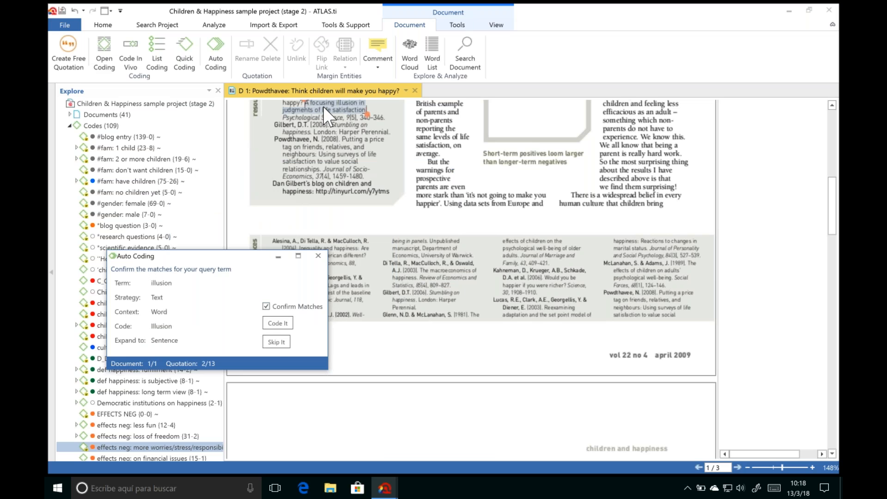
{"action": "left_click", "coordinate": [279, 346]}
{"action": "left_click", "coordinate": [280, 342]}
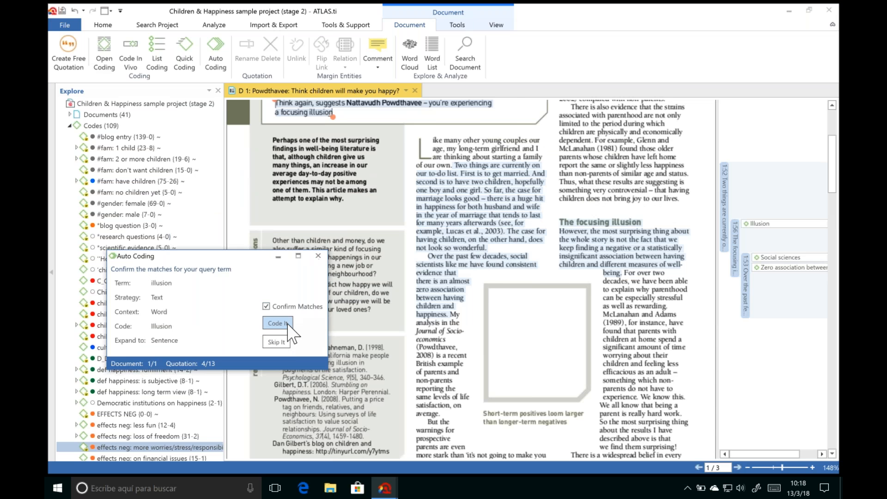
Code matches 4 to 8 one by one, and turn off match confirmation to code all remaining matches.
{"action": "left_click", "coordinate": [289, 323]}
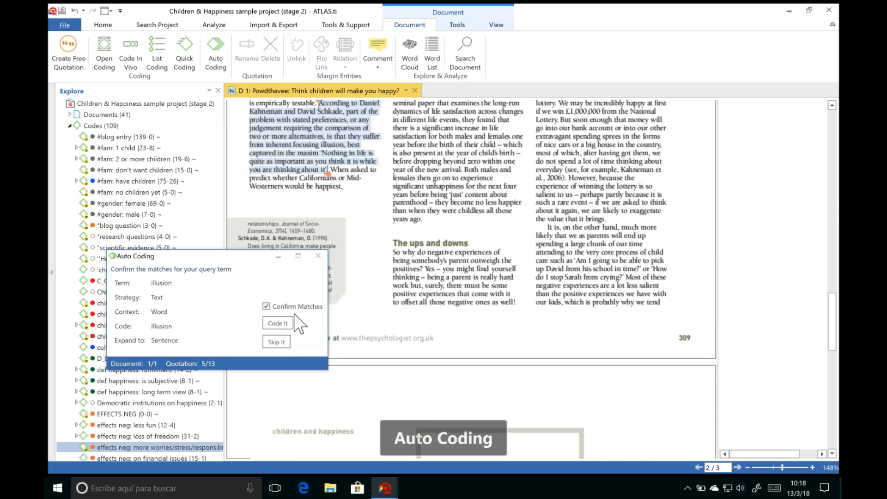
{"action": "left_click", "coordinate": [289, 324]}
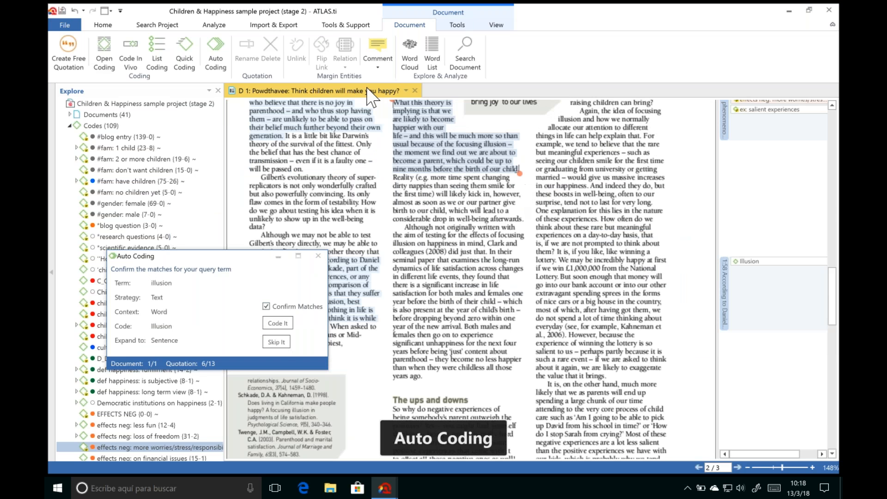
{"action": "left_click", "coordinate": [279, 323]}
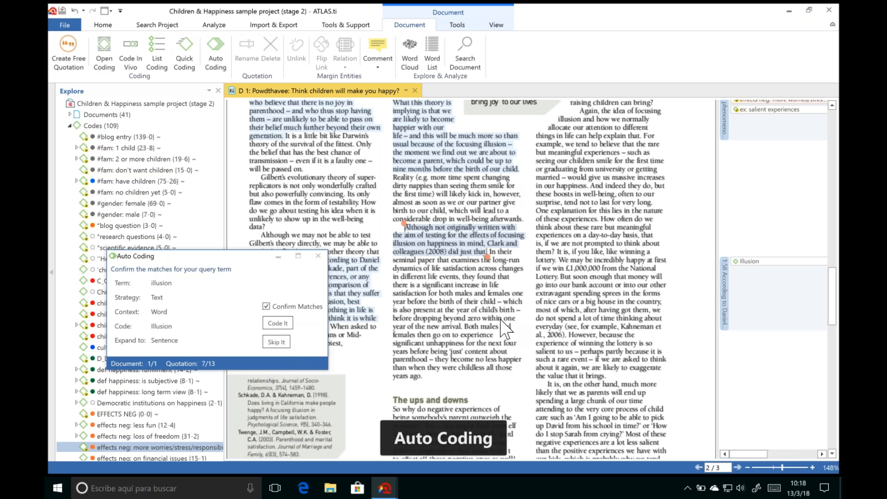
{"action": "left_click", "coordinate": [269, 323]}
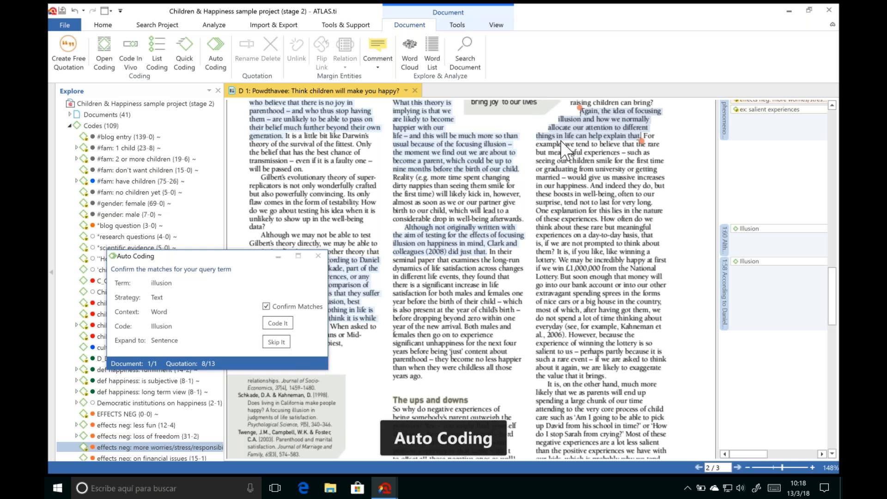
{"action": "left_click", "coordinate": [279, 325]}
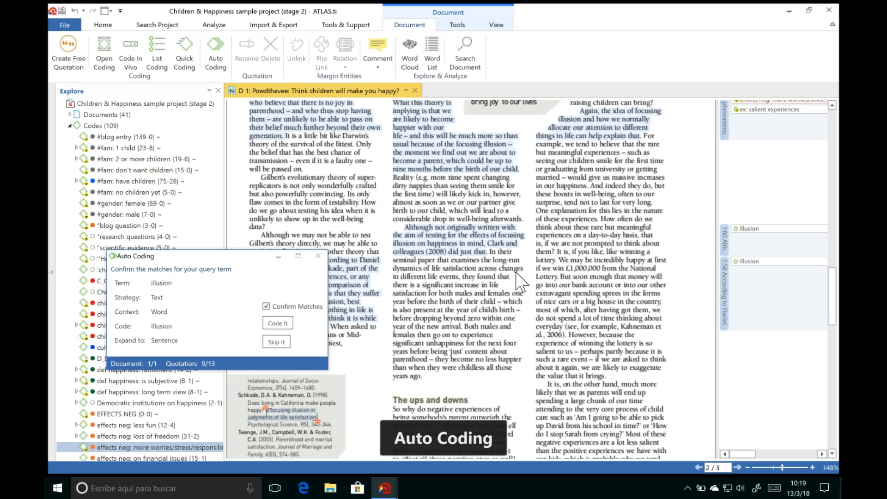
{"action": "left_click", "coordinate": [266, 306]}
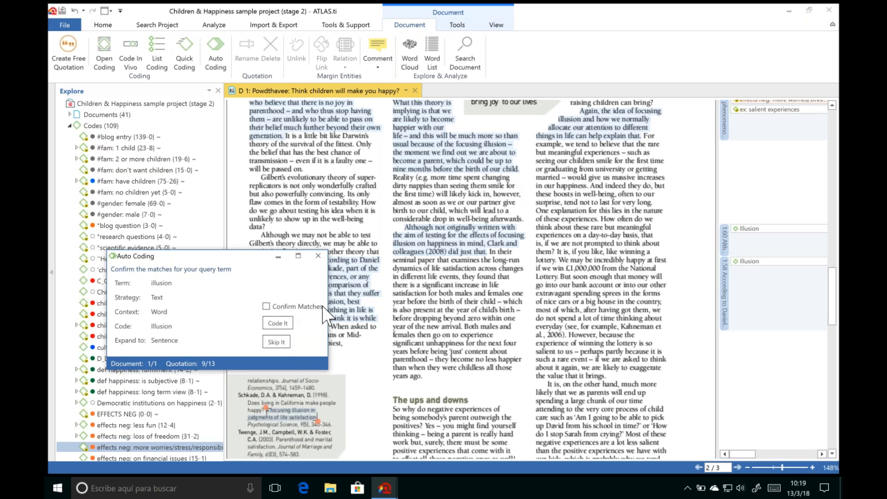
{"action": "left_click", "coordinate": [278, 323]}
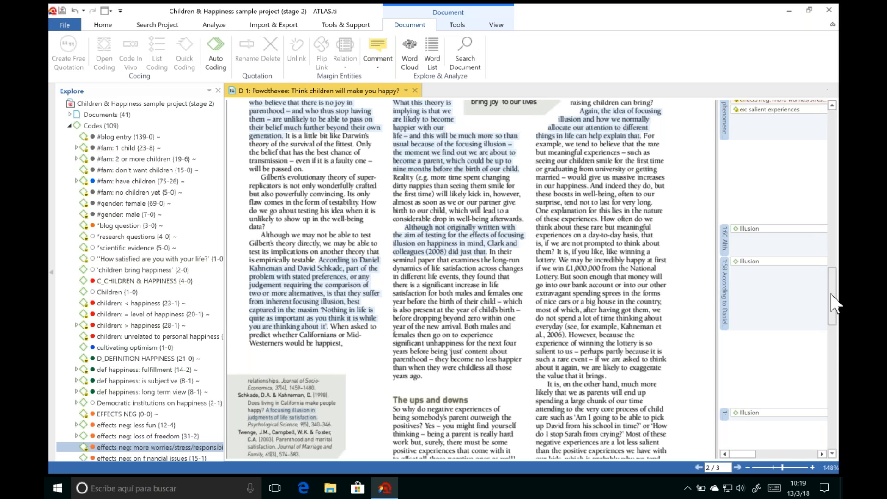
Extend the quotation "But what if we do not give in" on page 3 to "any more?" and link the code "*scientific evidence" to it.
{"action": "scroll", "coordinate": [834, 304], "scroll_direction": "down", "scroll_amount": 10}
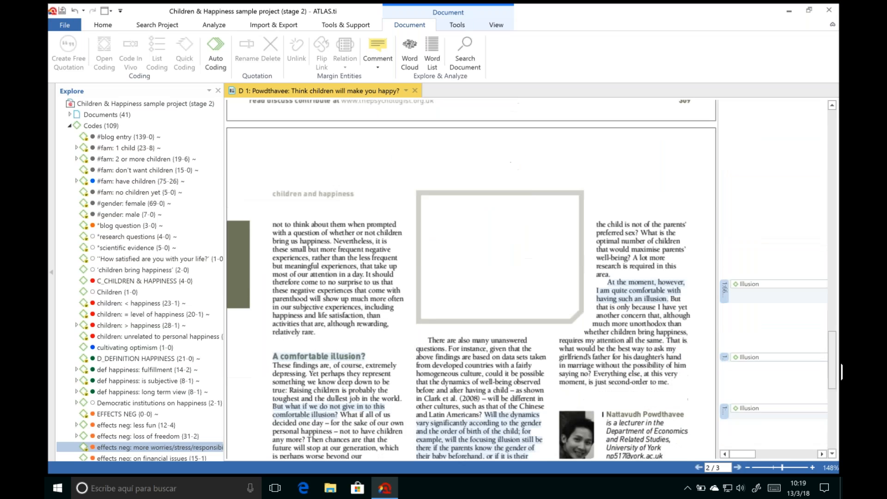
{"action": "scroll", "coordinate": [832, 365], "scroll_direction": "down", "scroll_amount": 1}
{"action": "scroll", "coordinate": [836, 374], "scroll_direction": "down", "scroll_amount": 5}
{"action": "left_click", "coordinate": [724, 154]}
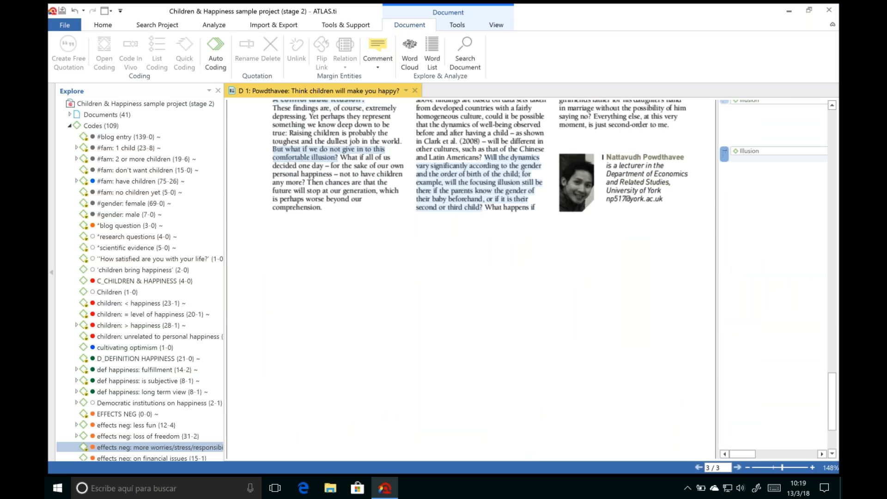
{"action": "left_click_drag", "start_coordinate": [339, 162], "coordinate": [307, 187]}
{"action": "left_click_drag", "start_coordinate": [126, 247], "coordinate": [724, 185]}
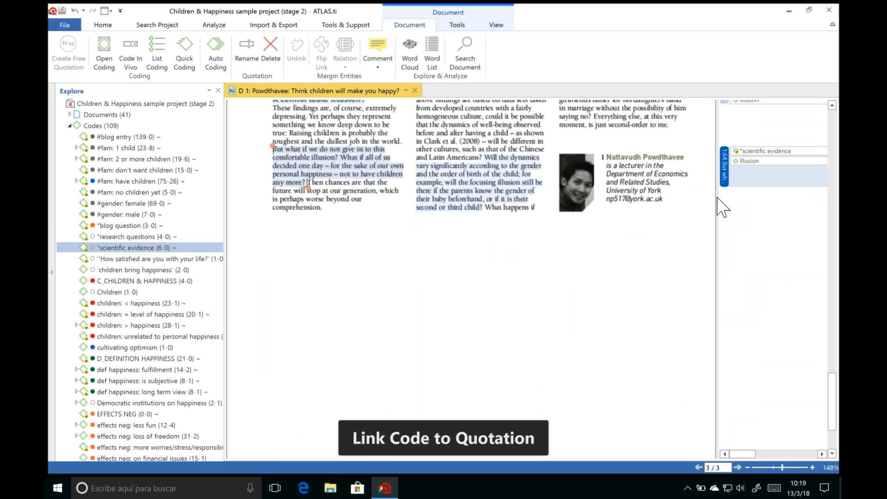
Return to the start of D 1, collapse Codes, expand Documents, and open the video D 32: Raising Children Off-Grid.
{"action": "left_click_drag", "start_coordinate": [831, 399], "coordinate": [831, 132]}
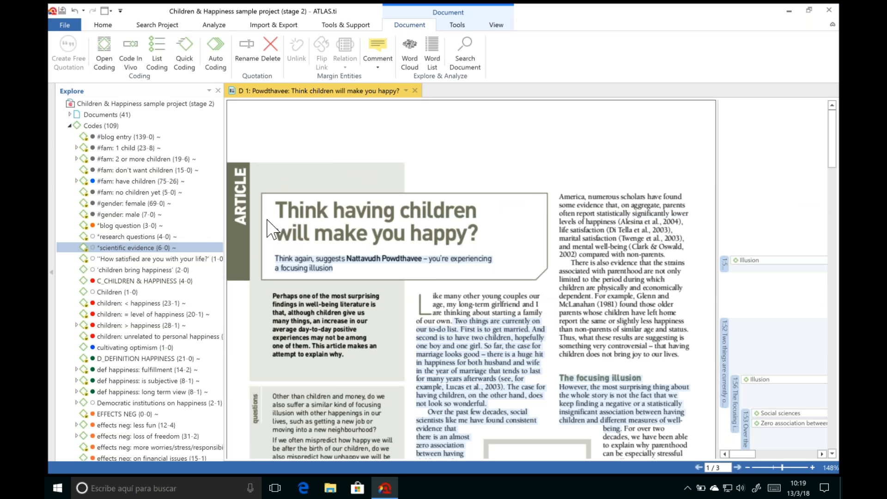
{"action": "left_click", "coordinate": [70, 126]}
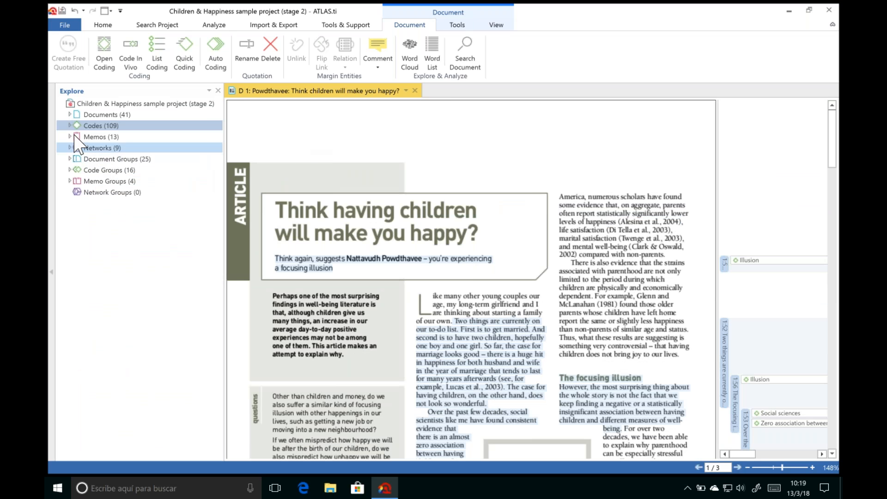
{"action": "left_click", "coordinate": [69, 115]}
{"action": "left_click_drag", "start_coordinate": [218, 185], "coordinate": [222, 276]}
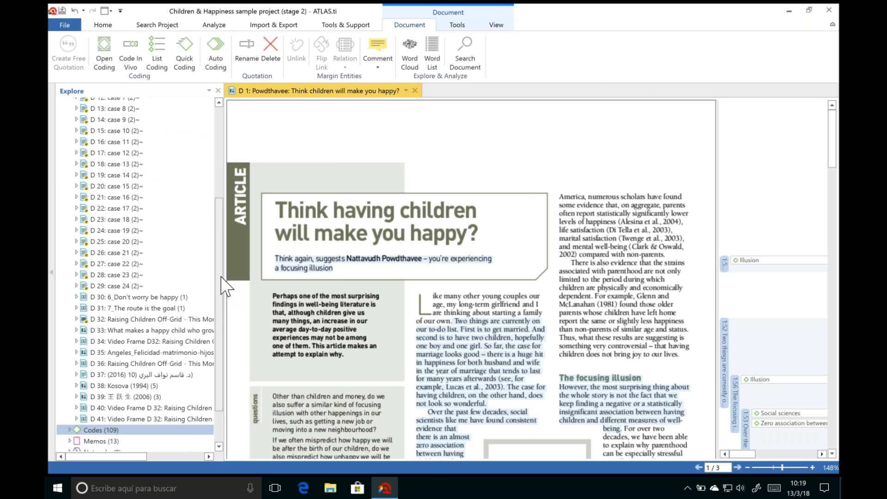
{"action": "left_click", "coordinate": [139, 319]}
{"action": "double_click", "coordinate": [140, 319]}
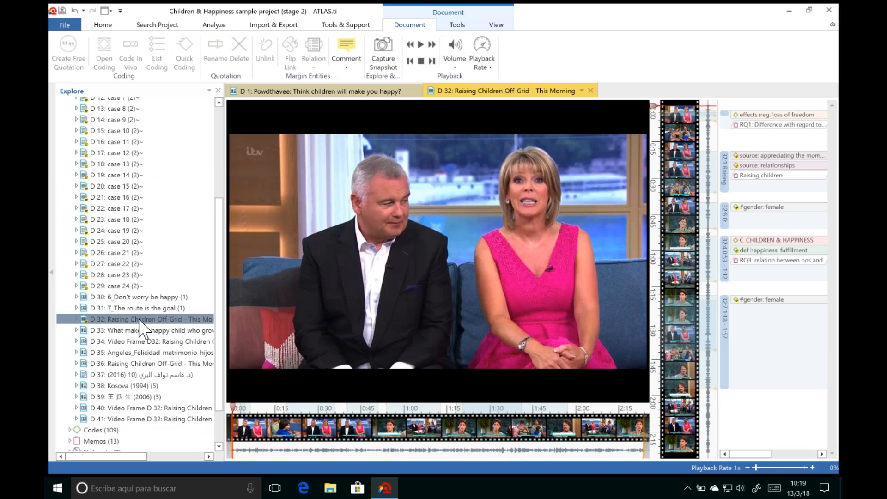
Play the D 32 video briefly and view its playback rate control.
{"action": "mouse_move", "coordinate": [382, 312]}
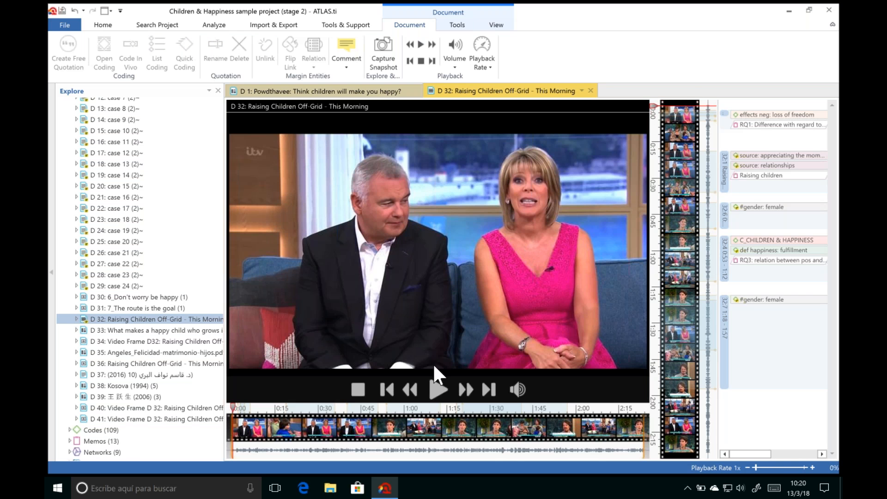
{"action": "left_click", "coordinate": [436, 391]}
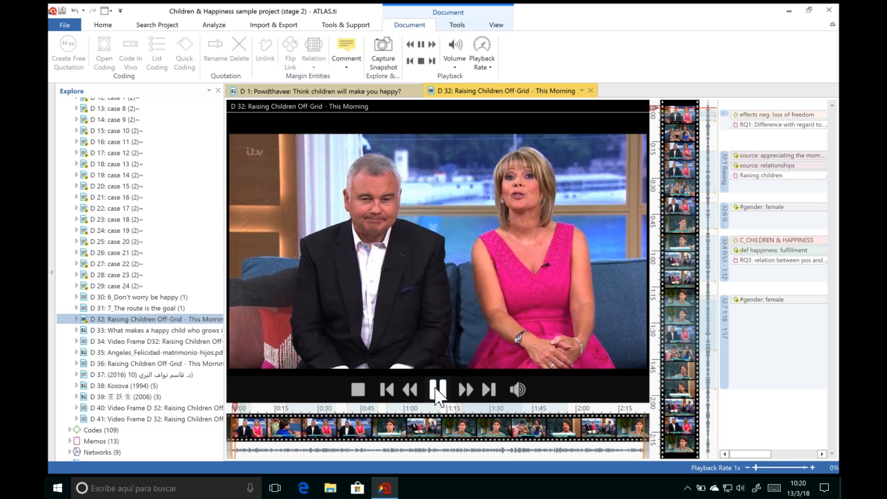
{"action": "left_click", "coordinate": [455, 56]}
{"action": "left_click", "coordinate": [484, 67]}
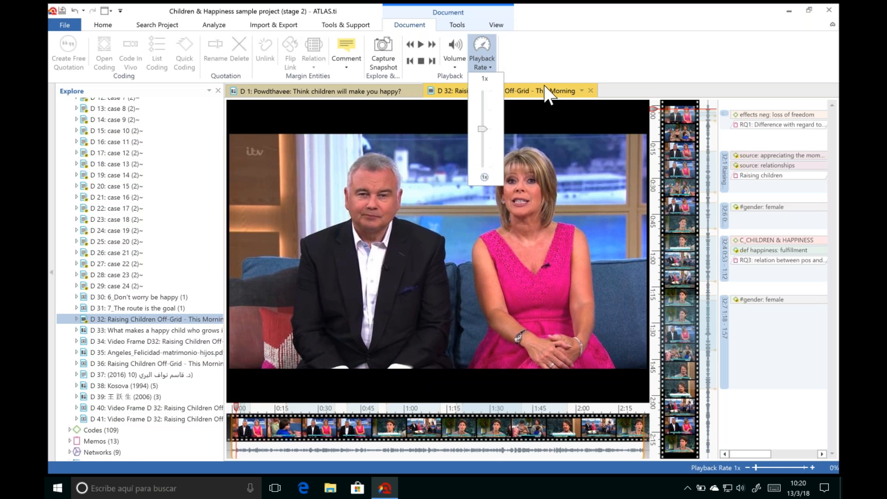
{"action": "left_click", "coordinate": [563, 71]}
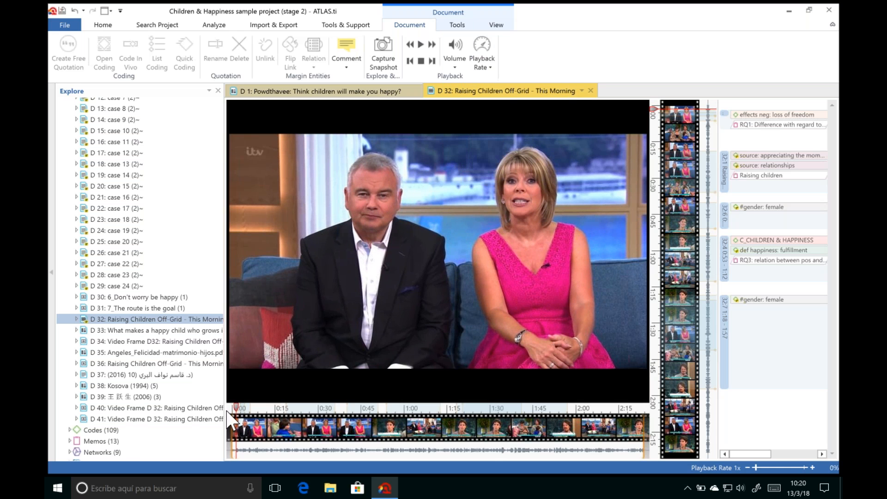
Move the D 32 playhead to about 0:22 and create a video quotation from about 0:40 to 1:05.
{"action": "left_click_drag", "start_coordinate": [249, 406], "coordinate": [298, 408]}
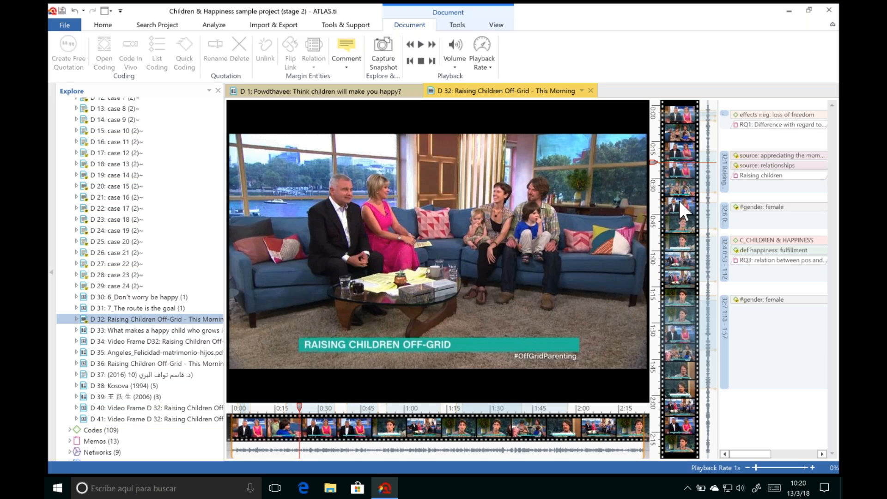
{"action": "left_click_drag", "start_coordinate": [677, 202], "coordinate": [685, 266]}
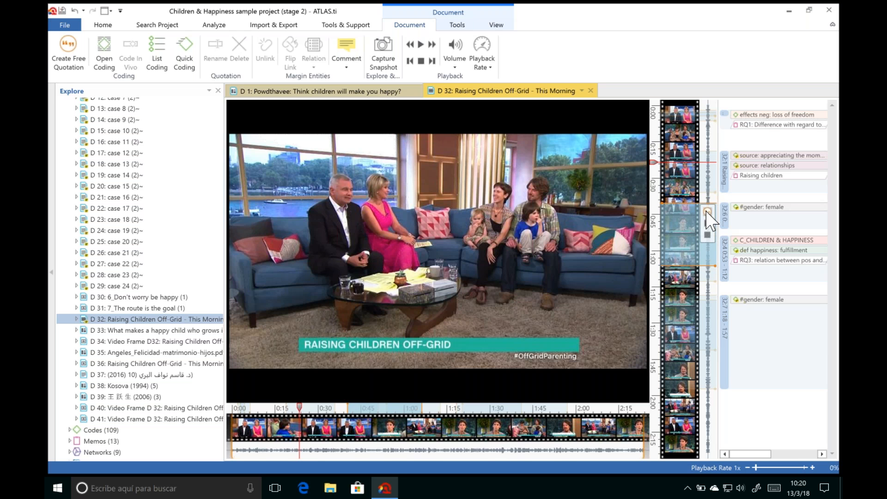
{"action": "left_click", "coordinate": [707, 213]}
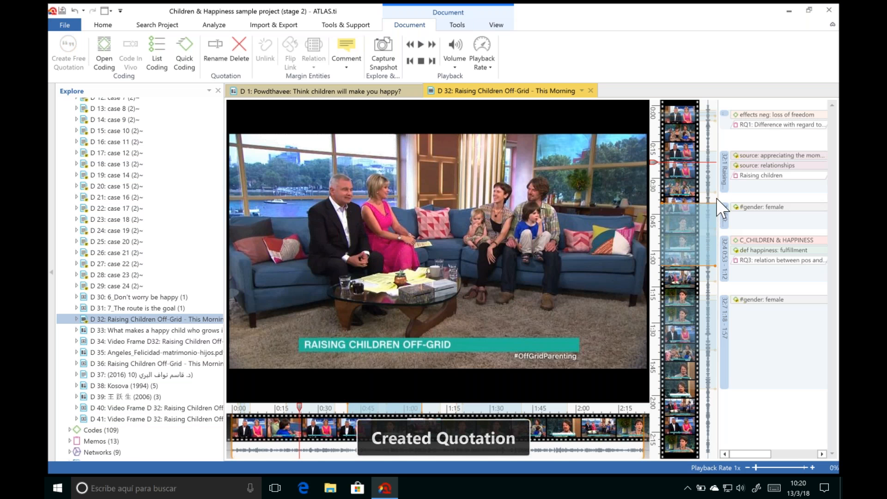
Widen the margin area beside the D 32 video and briefly play the new 0:40 to 1:06 quotation.
{"action": "left_click_drag", "start_coordinate": [699, 201], "coordinate": [643, 201]}
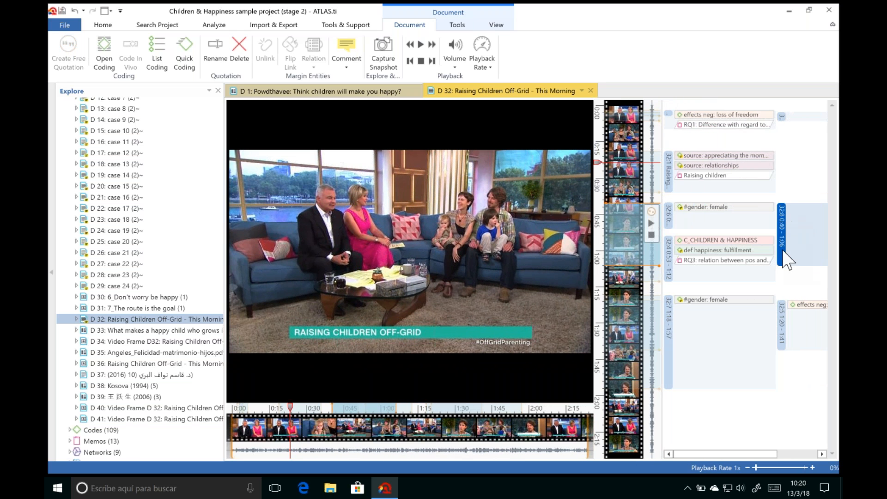
{"action": "left_click", "coordinate": [651, 223]}
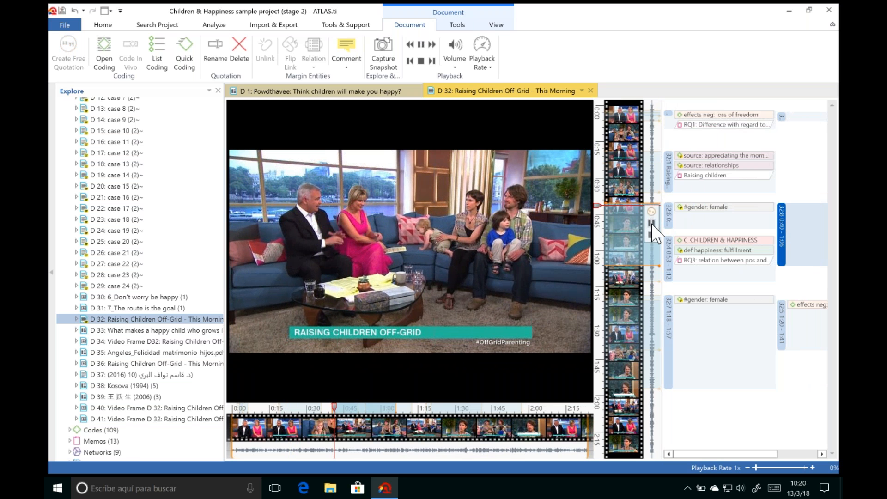
{"action": "left_click", "coordinate": [651, 224]}
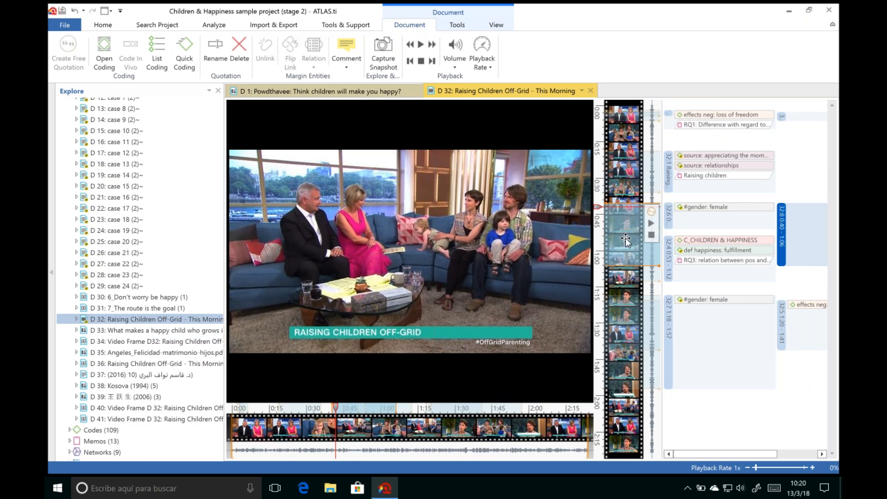
Adjust the quotation's boundaries to span 0:38 to 1:00 and view its coding options.
{"action": "left_click_drag", "start_coordinate": [628, 266], "coordinate": [630, 253]}
{"action": "left_click_drag", "start_coordinate": [631, 202], "coordinate": [630, 199]}
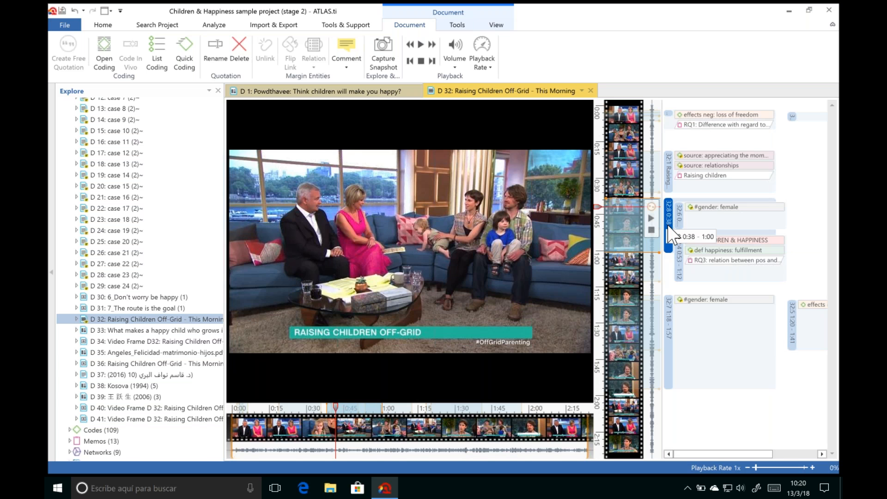
{"action": "right_click", "coordinate": [668, 226]}
{"action": "mouse_move", "coordinate": [712, 253]}
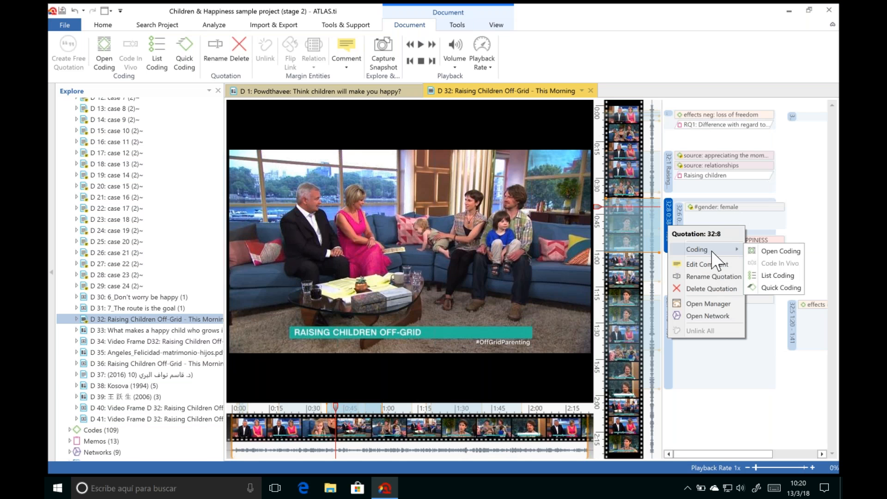
{"action": "left_click", "coordinate": [667, 215]}
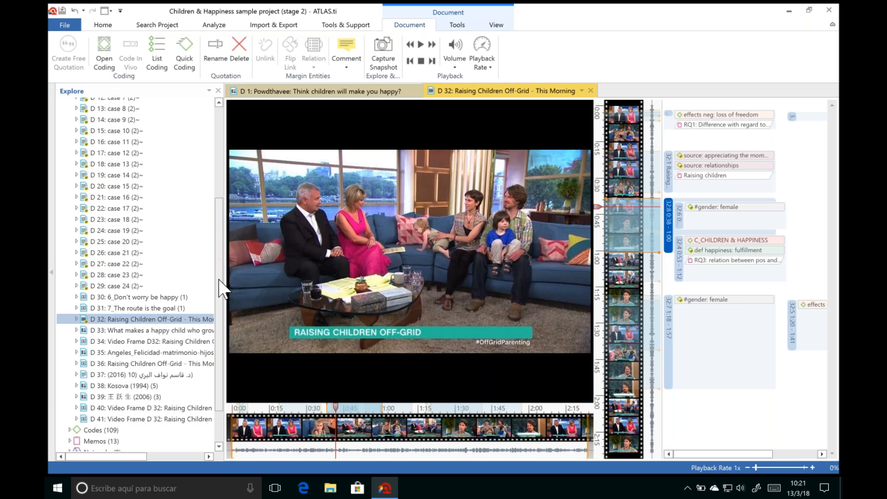
Expand the Codes list and link "effects neg: loss of freedom" and "effects pos: fulfilment" to the 0:38 to 1:00 quotation.
{"action": "scroll", "coordinate": [139, 342], "scroll_direction": "down", "scroll_amount": 2}
{"action": "left_click", "coordinate": [70, 389]}
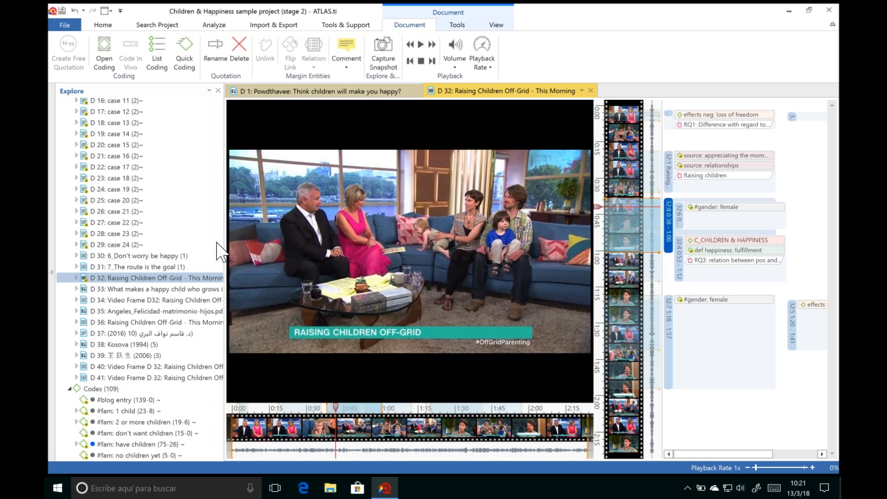
{"action": "scroll", "coordinate": [184, 240], "scroll_direction": "down", "scroll_amount": 15}
{"action": "left_click_drag", "start_coordinate": [139, 223], "coordinate": [669, 220]}
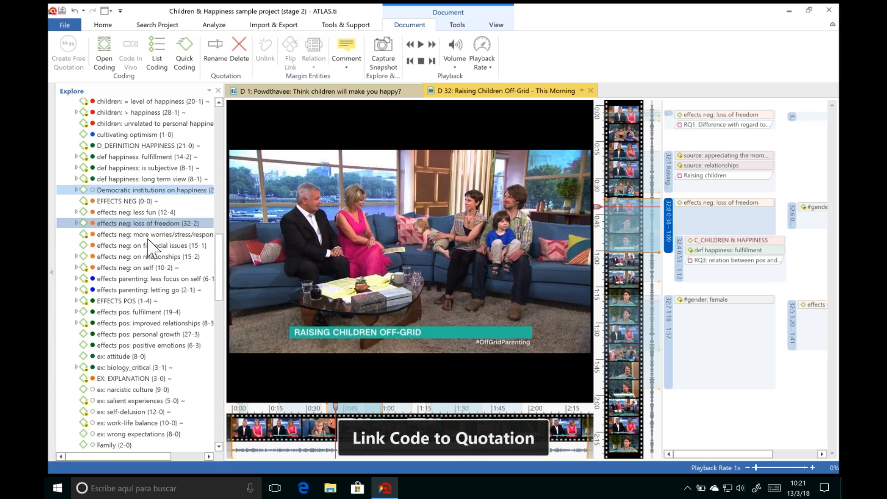
{"action": "left_click_drag", "start_coordinate": [148, 312], "coordinate": [669, 222]}
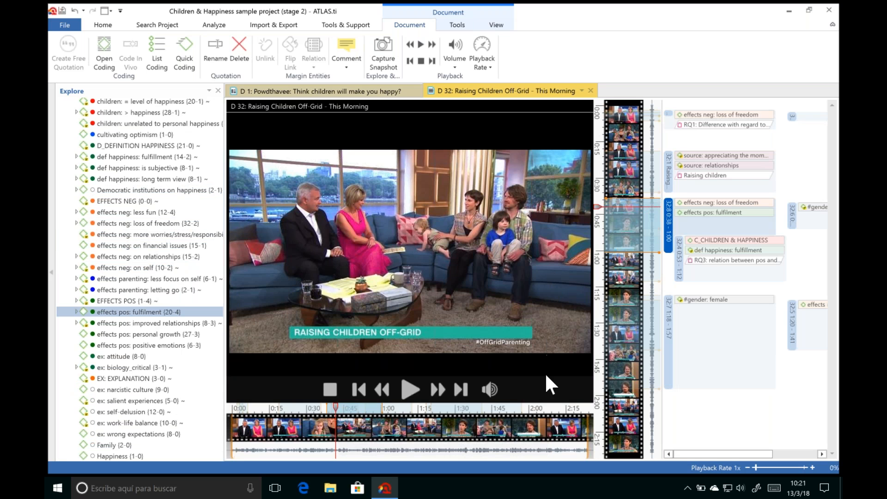
Create another D 32 video quotation from 1:17 to 1:46 and view its coding options.
{"action": "left_click_drag", "start_coordinate": [632, 294], "coordinate": [633, 362]}
{"action": "left_click", "coordinate": [650, 304]}
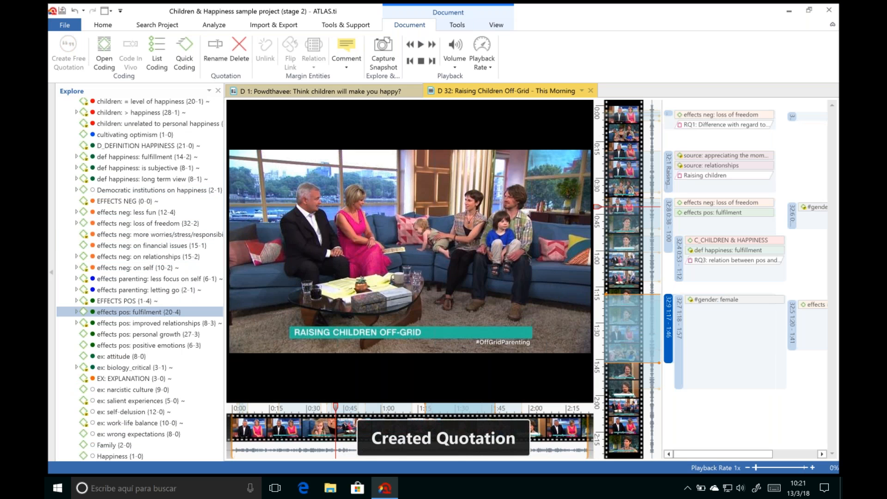
{"action": "right_click", "coordinate": [668, 343]}
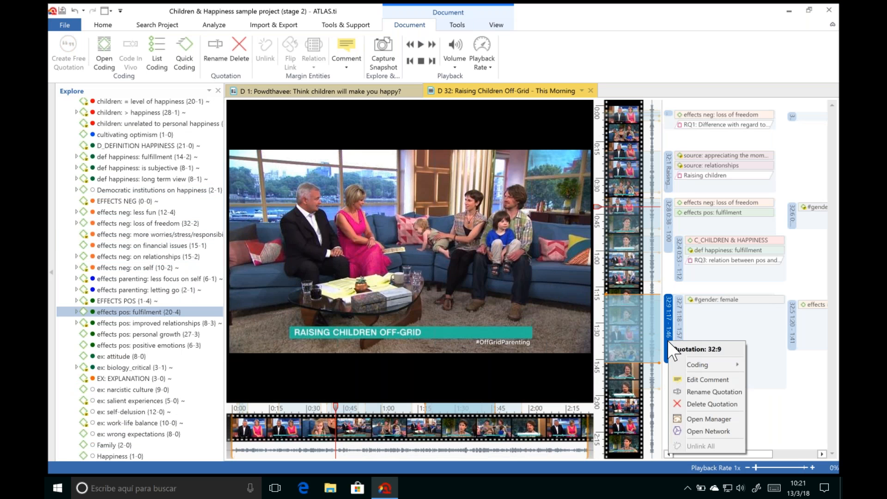
{"action": "mouse_move", "coordinate": [695, 363]}
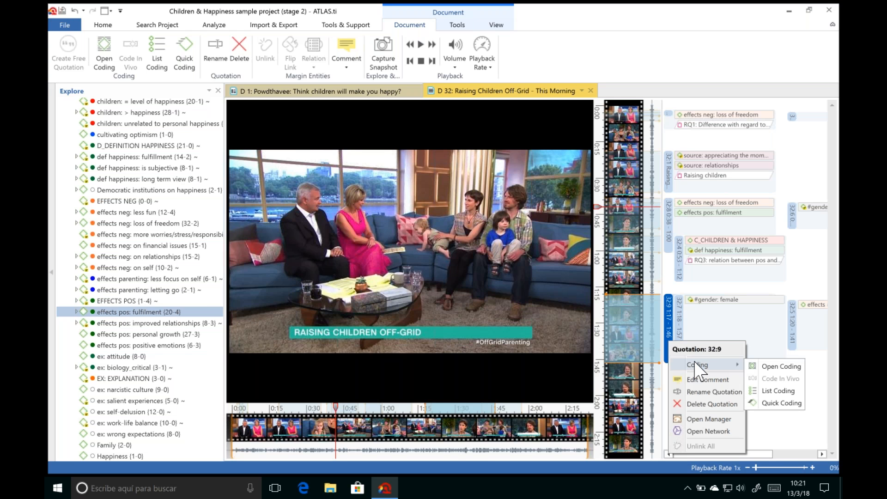
{"action": "key", "text": "Escape"}
{"action": "key", "text": "Escape"}
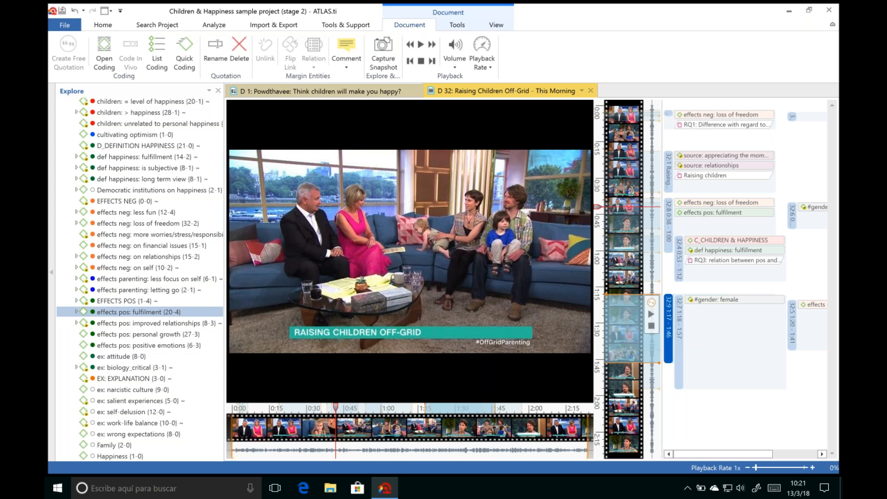
Capture a snapshot of the current D 32 video frame and open the new document D 42, enlarged to 73%.
{"action": "mouse_move", "coordinate": [385, 134]}
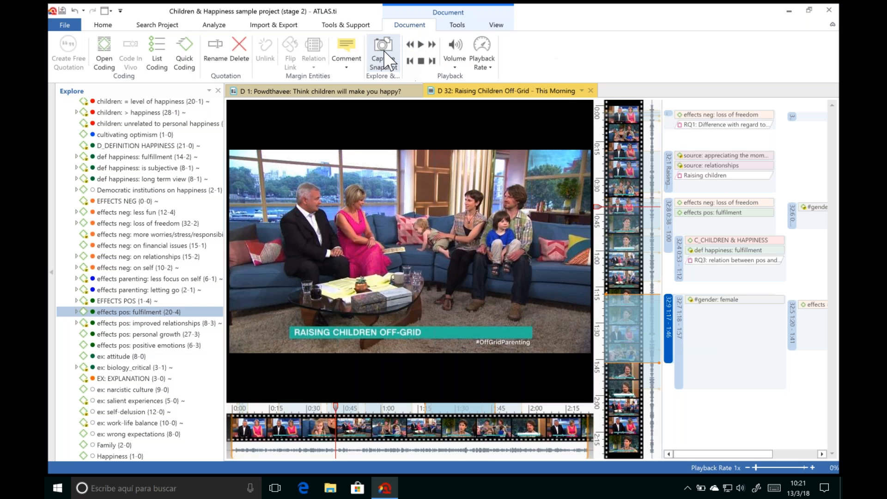
{"action": "left_click_drag", "start_coordinate": [219, 252], "coordinate": [219, 180]}
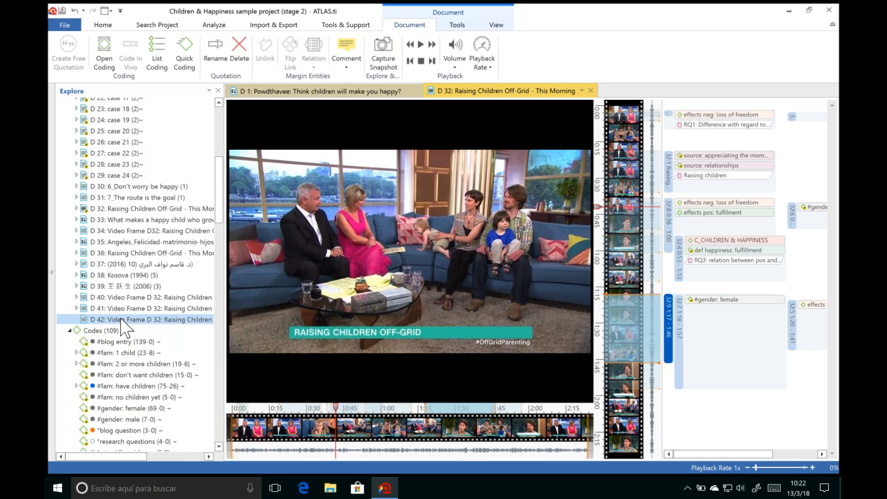
{"action": "double_click", "coordinate": [140, 320]}
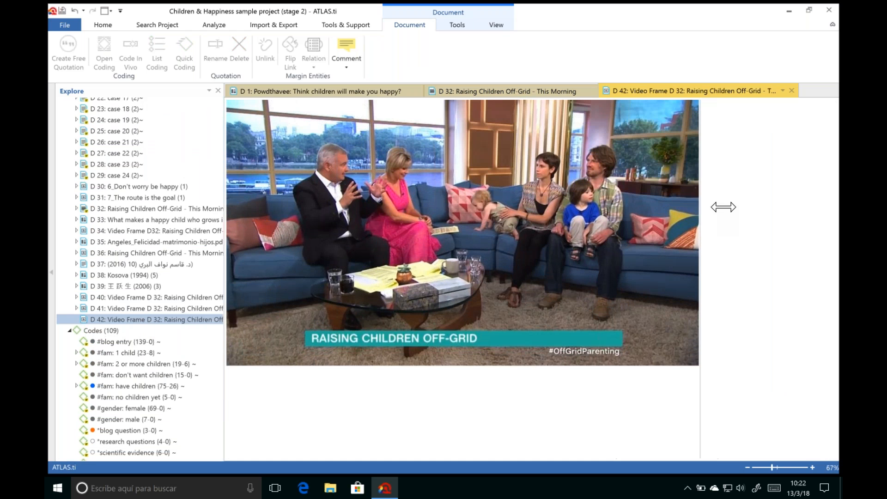
{"action": "left_click_drag", "start_coordinate": [723, 206], "coordinate": [747, 225]}
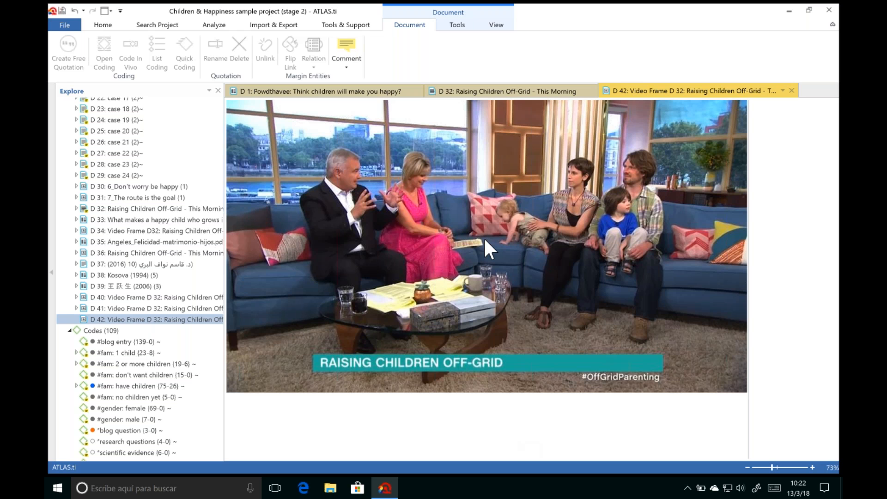
Create an image quotation around the family on the sofa in D 42 and link the code "children: > happiness" to it.
{"action": "left_click_drag", "start_coordinate": [475, 129], "coordinate": [698, 355]}
{"action": "right_click", "coordinate": [619, 255]}
{"action": "left_click", "coordinate": [647, 279]}
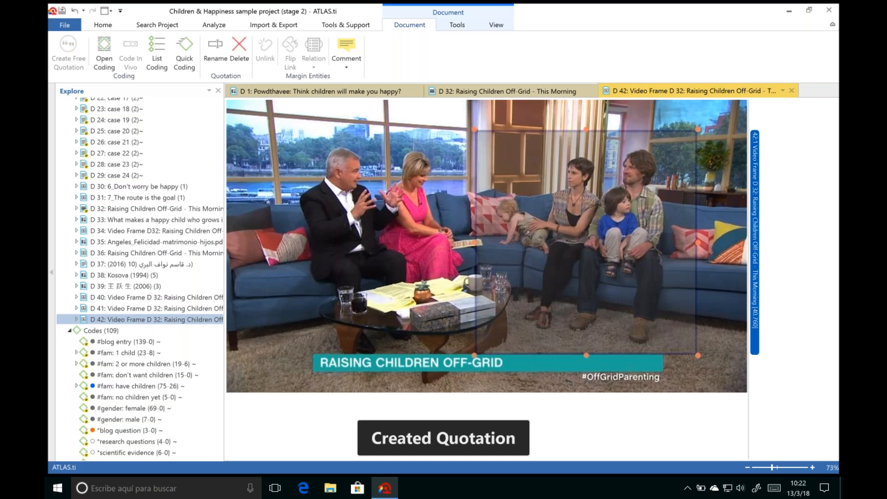
{"action": "scroll", "coordinate": [219, 254], "scroll_direction": "down", "scroll_amount": 8}
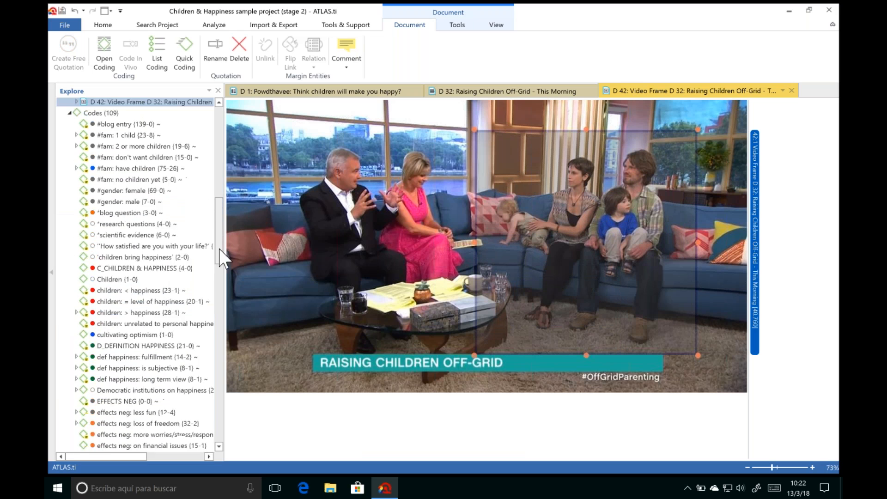
{"action": "left_click", "coordinate": [142, 256]}
{"action": "left_click_drag", "start_coordinate": [142, 255], "coordinate": [558, 236]}
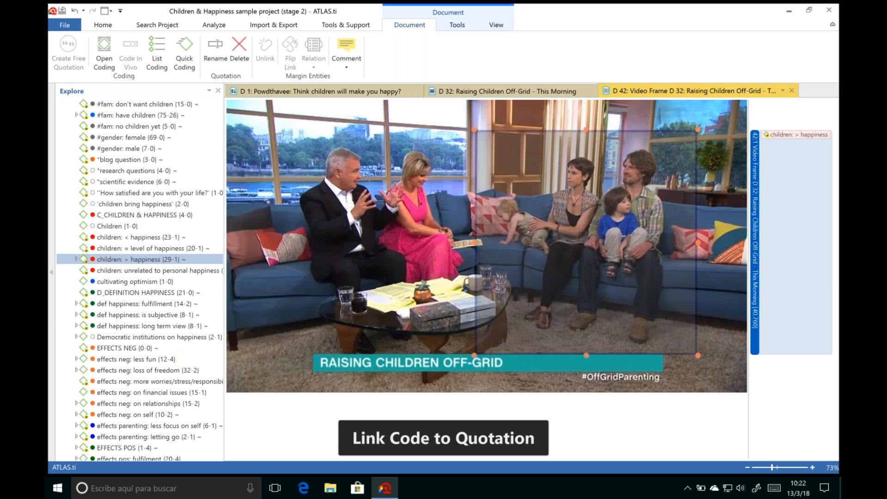
Create a smaller image quotation around the two children in D 42 and link the code "Children" to it.
{"action": "left_click_drag", "start_coordinate": [306, 131], "coordinate": [469, 212]}
{"action": "left_click_drag", "start_coordinate": [381, 180], "coordinate": [563, 235]}
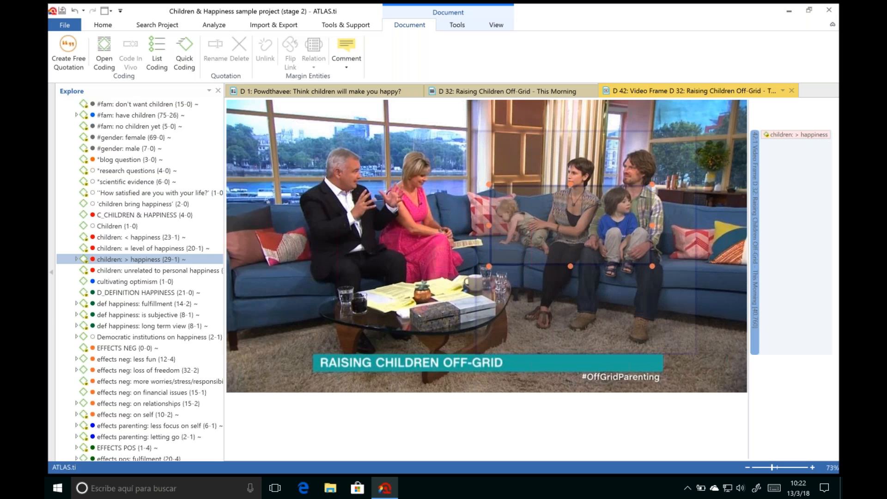
{"action": "scroll", "coordinate": [219, 226], "scroll_direction": "up", "scroll_amount": 1}
{"action": "left_click_drag", "start_coordinate": [218, 221], "coordinate": [218, 218]}
{"action": "left_click_drag", "start_coordinate": [129, 254], "coordinate": [562, 227]}
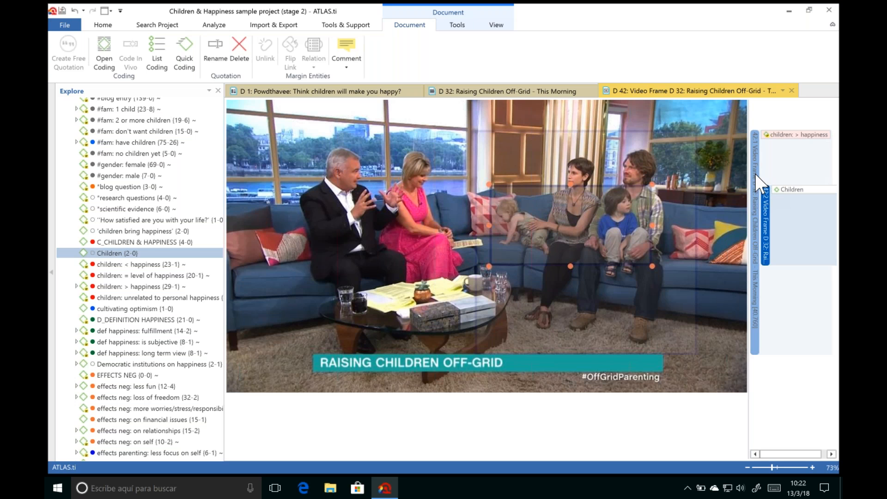
Look through the open D 32 and D 1 documents and return to the D 42 snapshot.
{"action": "left_click", "coordinate": [492, 91]}
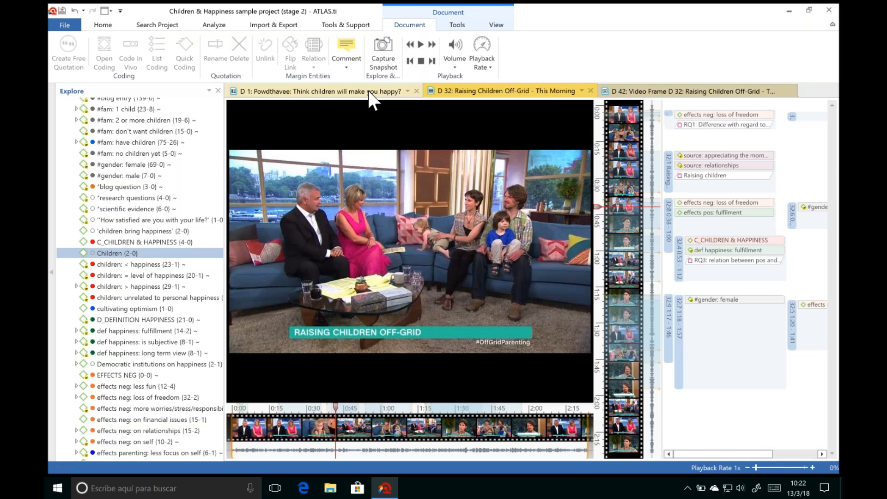
{"action": "left_click", "coordinate": [367, 89]}
{"action": "left_click", "coordinate": [460, 92]}
{"action": "left_click", "coordinate": [650, 91]}
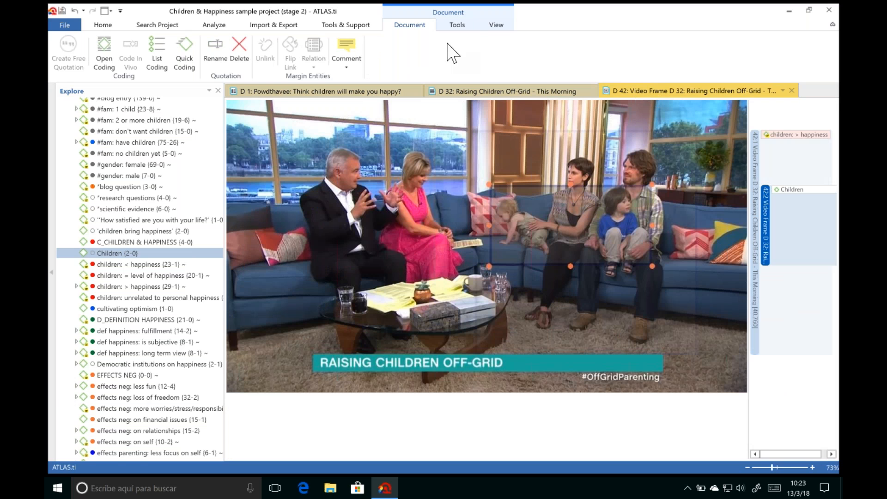
Start a new memo and enter the name "Family with Children".
{"action": "left_click", "coordinate": [103, 25]}
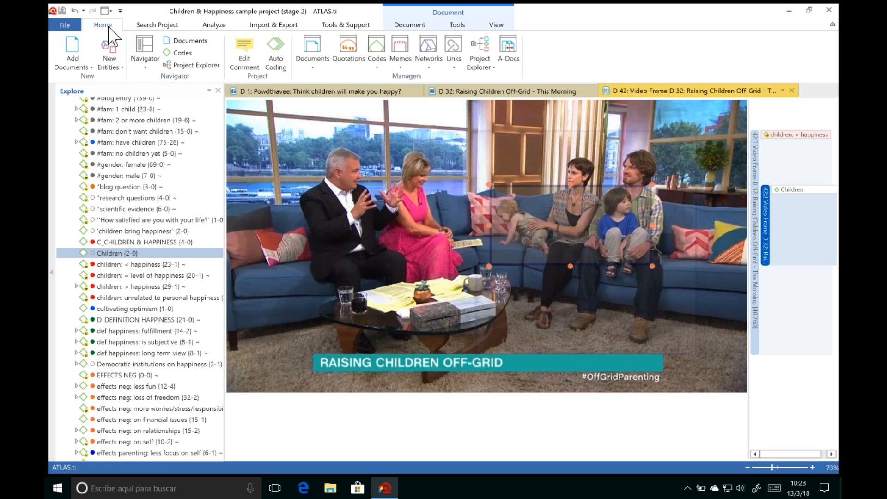
{"action": "left_click", "coordinate": [107, 59]}
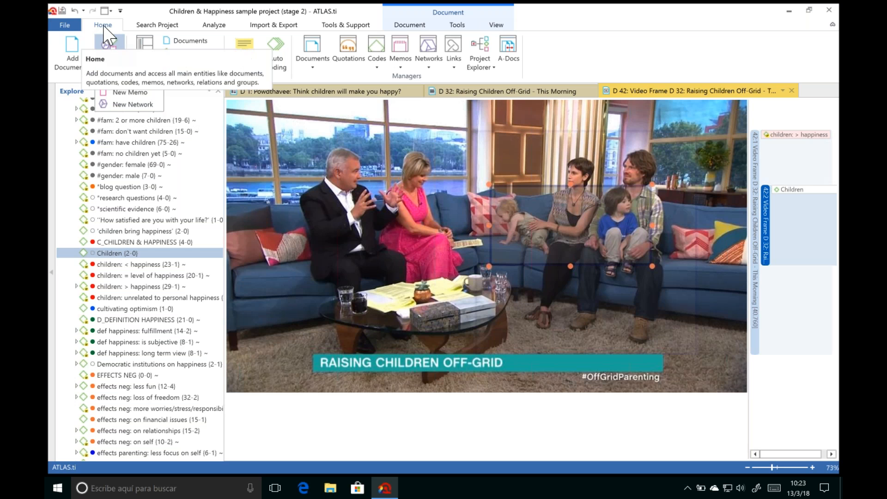
{"action": "left_click", "coordinate": [156, 93]}
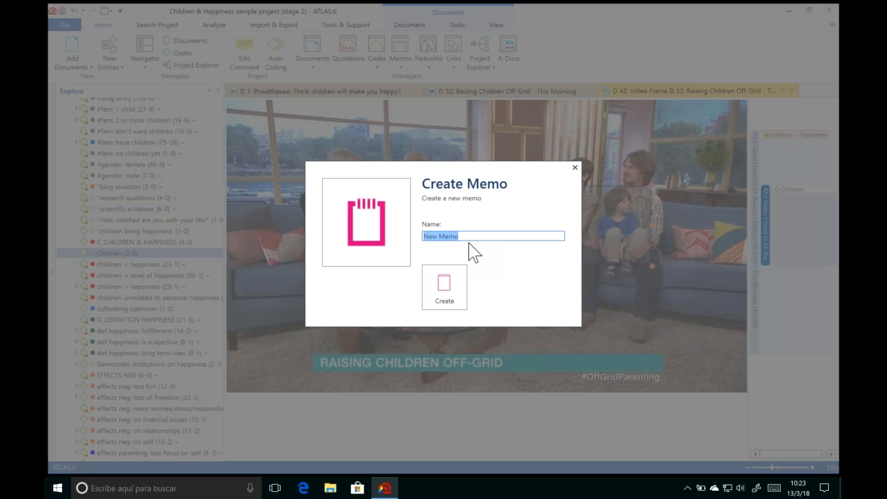
{"action": "type", "text": "Family with CHi"}
{"action": "key", "text": "BackSpace"}
{"action": "key", "text": "BackSpace"}
{"action": "type", "text": "hildren"}
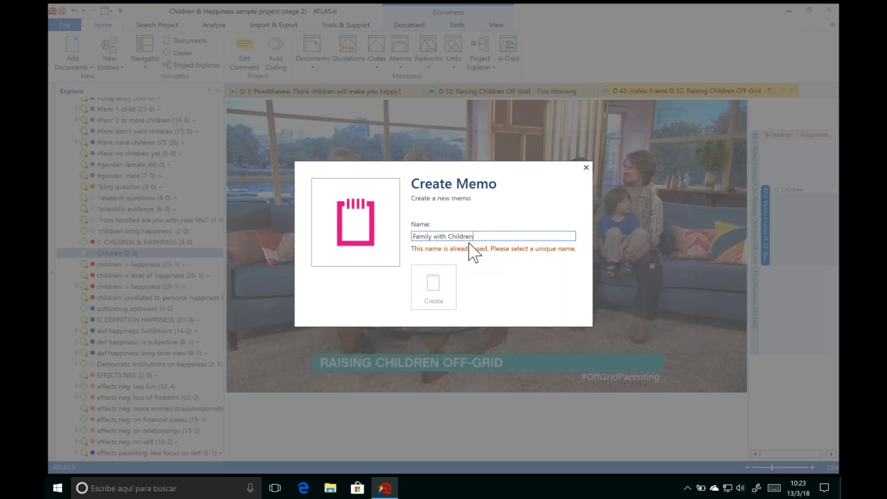
Shorten the new memo's name to "Family" and create the memo.
{"action": "key", "text": "BackSpace"}
{"action": "key", "text": "BackSpace"}
{"action": "key", "text": "BackSpace"}
{"action": "key", "text": "BackSpace"}
{"action": "key", "text": "BackSpace"}
{"action": "key", "text": "BackSpace"}
{"action": "key", "text": "BackSpace"}
{"action": "key", "text": "BackSpace"}
{"action": "key", "text": "BackSpace"}
{"action": "key", "text": "BackSpace"}
{"action": "key", "text": "BackSpace"}
{"action": "key", "text": "BackSpace"}
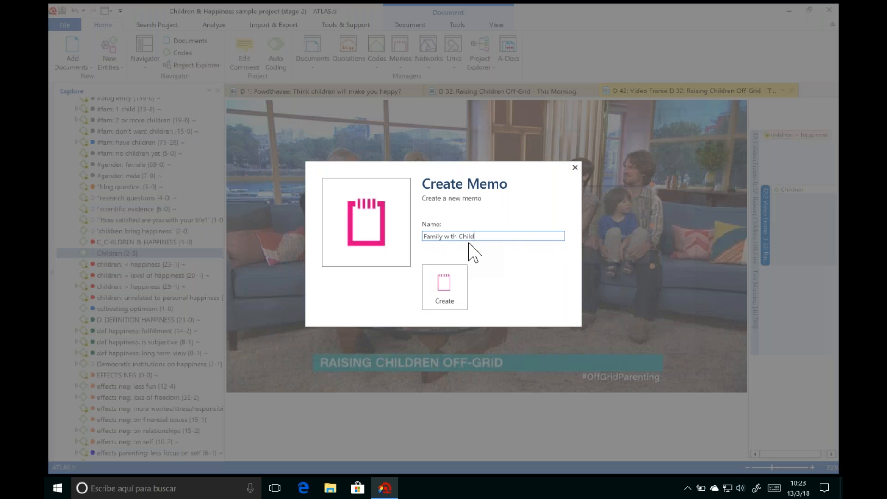
{"action": "key", "text": "BackSpace"}
{"action": "key", "text": "BackSpace"}
{"action": "left_click", "coordinate": [445, 288]}
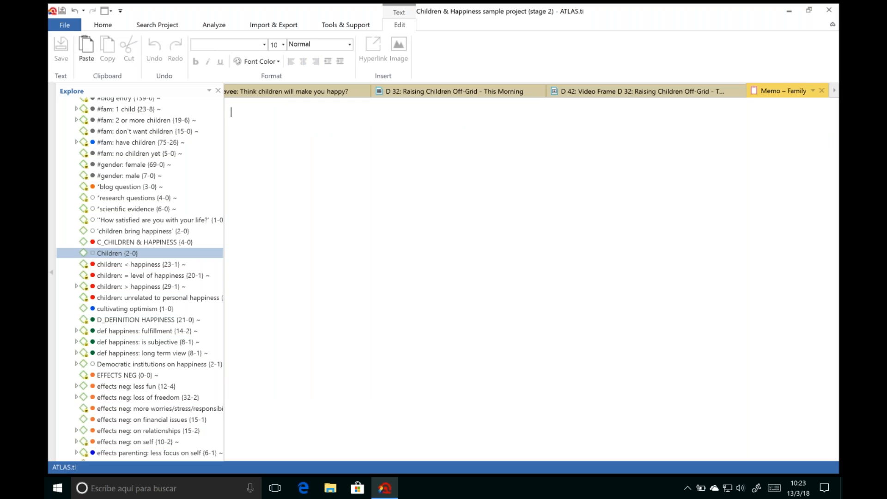
Enter "Write your descriptions, analyses, reflections, ideas, doubts,..." as the text of the Family memo.
{"action": "type", "text": "Writ"}
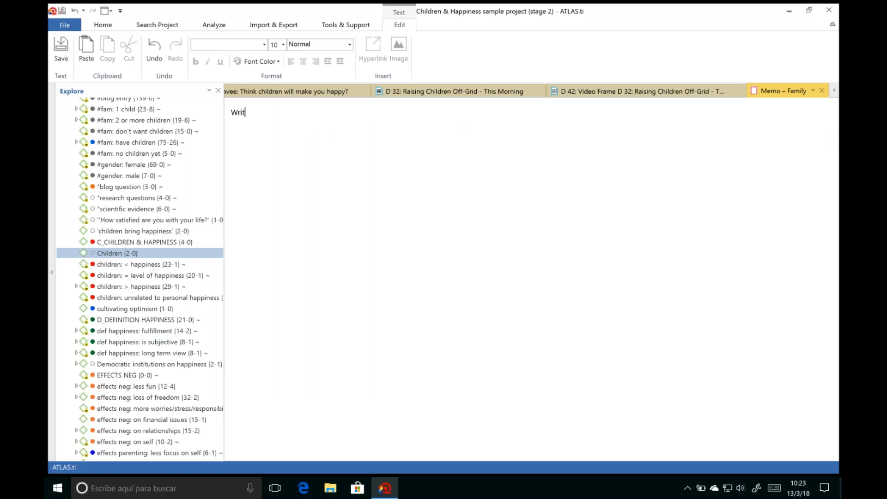
{"action": "type", "text": "e your descriptions, analyses, reflection"}
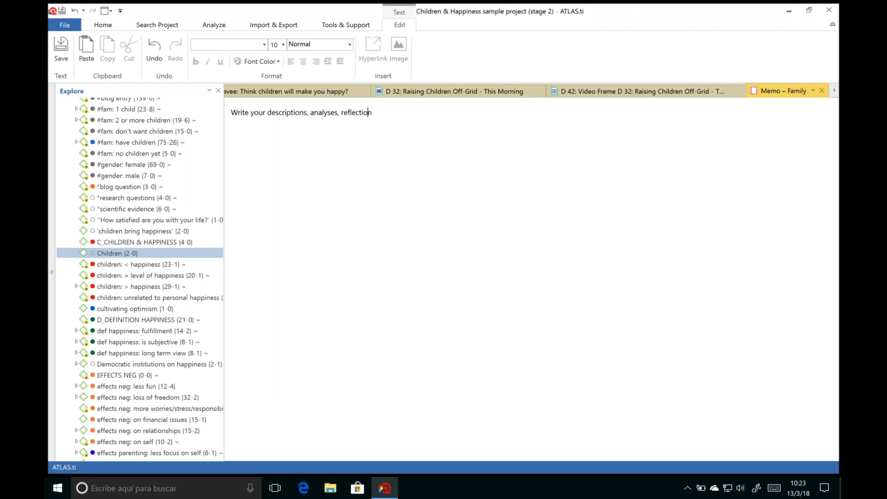
{"action": "type", "text": "s, ideas, doubts,..."}
Link the Family memo from the project explorer to the large family quotation 42:1 in the D 42 snapshot.
{"action": "left_click", "coordinate": [597, 95]}
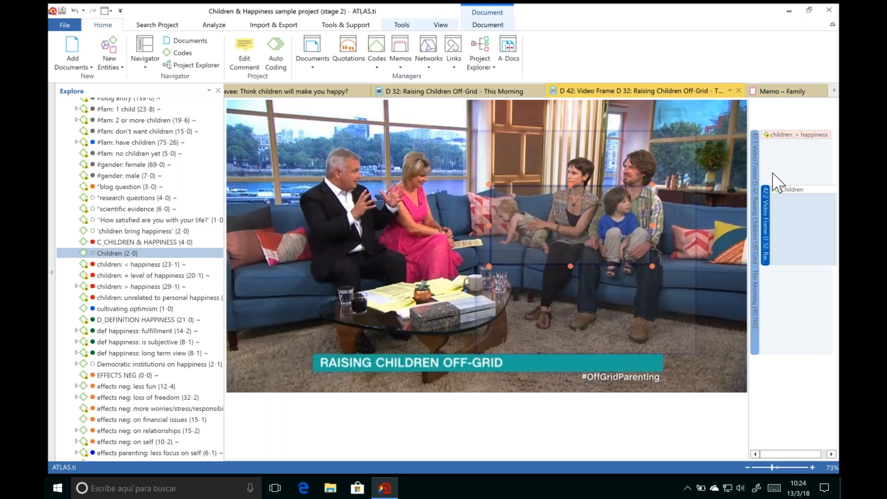
{"action": "left_click", "coordinate": [757, 177]}
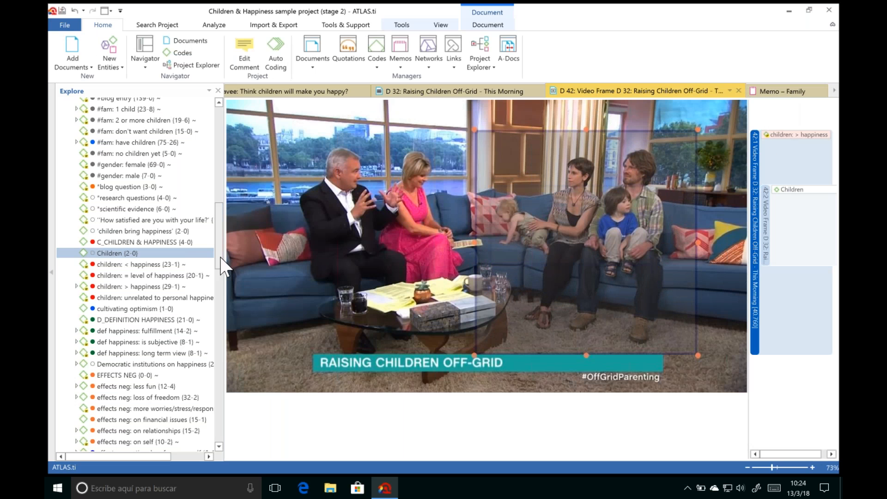
{"action": "left_click_drag", "start_coordinate": [218, 263], "coordinate": [199, 104]}
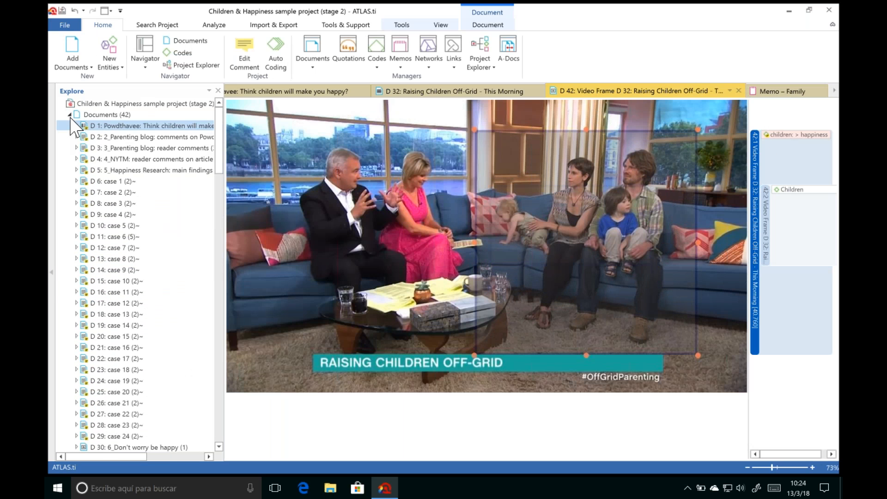
{"action": "left_click", "coordinate": [71, 114]}
{"action": "left_click", "coordinate": [71, 125]}
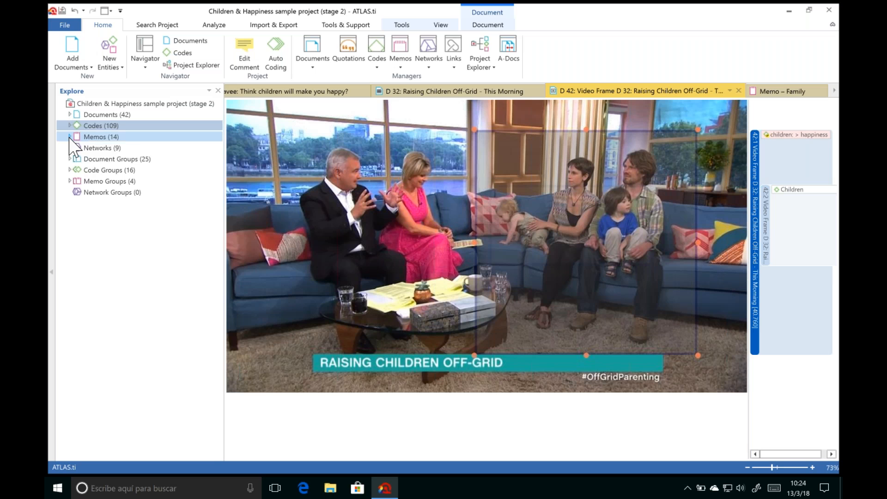
{"action": "left_click", "coordinate": [71, 137]}
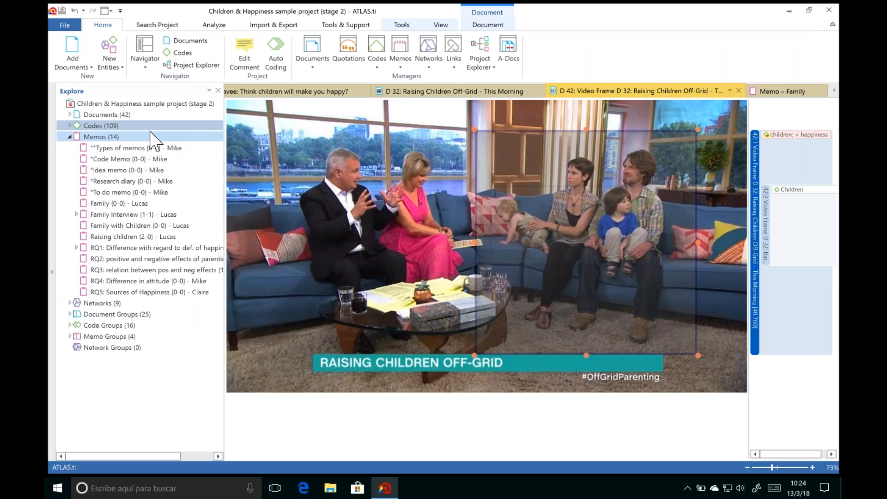
{"action": "left_click", "coordinate": [101, 205]}
{"action": "left_click_drag", "start_coordinate": [101, 204], "coordinate": [777, 150]}
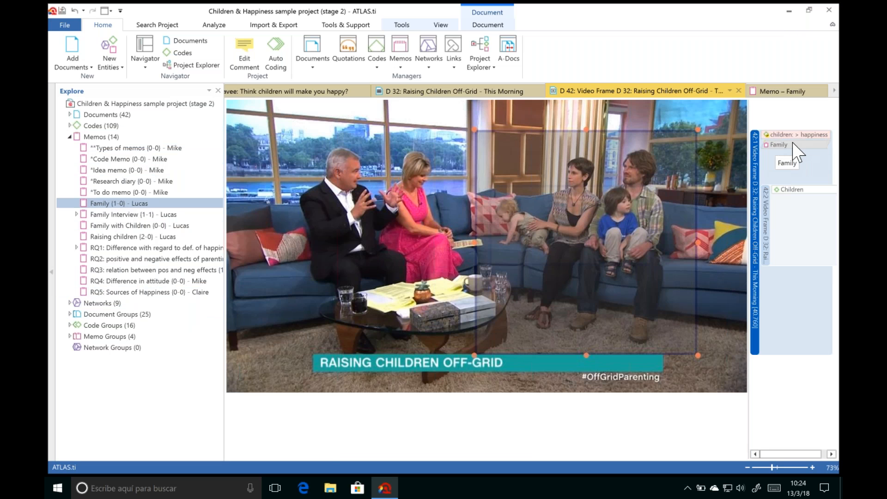
Link the RQ3 memo on positive and negative effects to the 0:38–1:00 quotation in the D 32 video.
{"action": "left_click", "coordinate": [464, 86]}
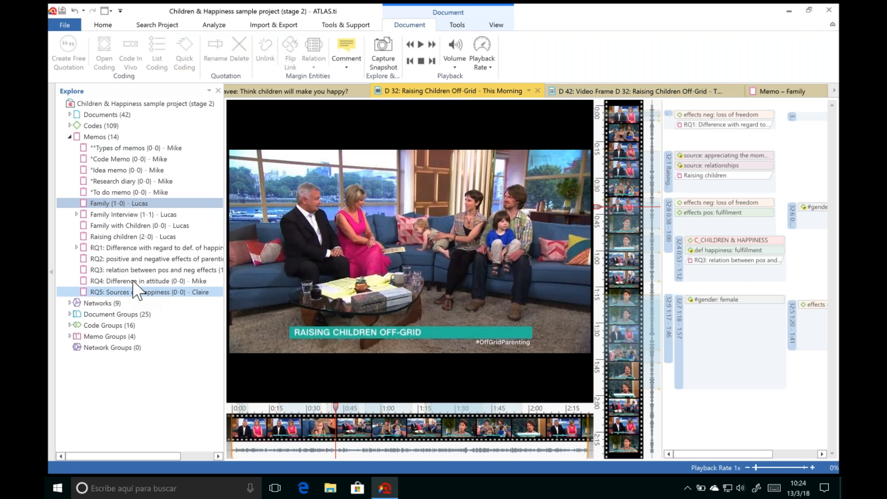
{"action": "left_click_drag", "start_coordinate": [147, 270], "coordinate": [683, 233]}
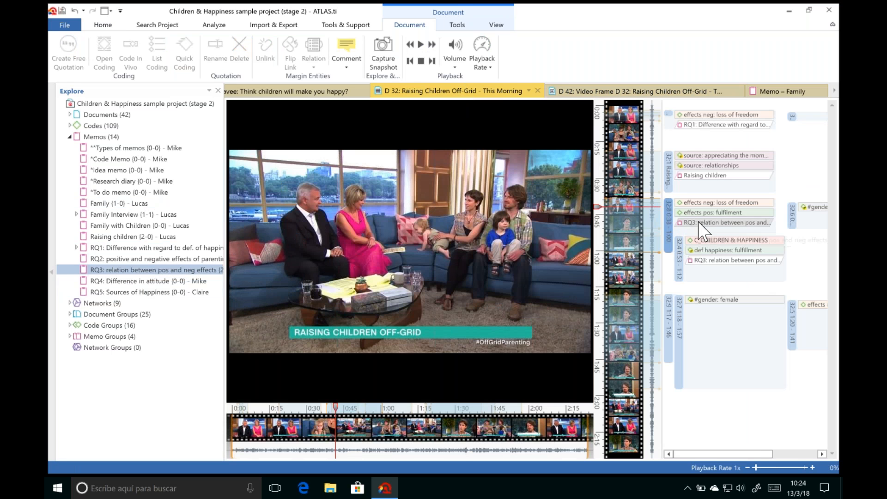
{"action": "left_click", "coordinate": [666, 221]}
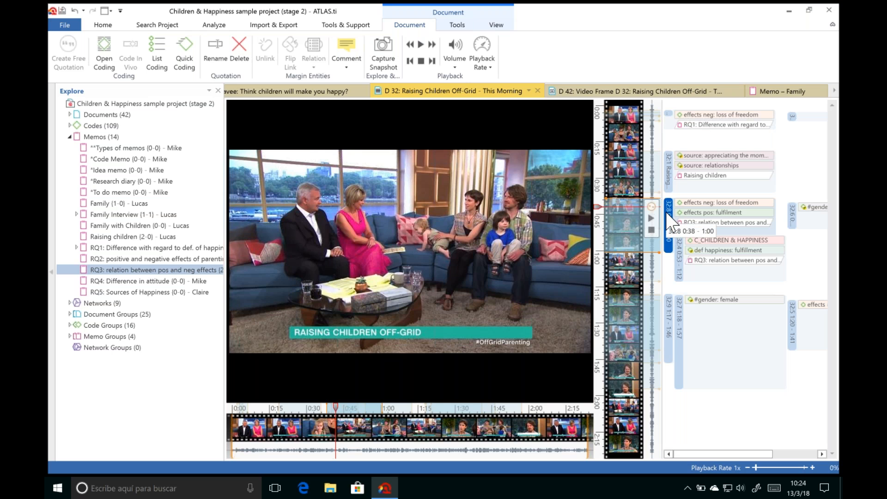
Link the memo "RQ4: Difference in attitude" to the article subtitle's quotation in D 1.
{"action": "left_click", "coordinate": [323, 92]}
{"action": "left_click", "coordinate": [159, 280]}
{"action": "left_click_drag", "start_coordinate": [180, 287], "coordinate": [743, 260]}
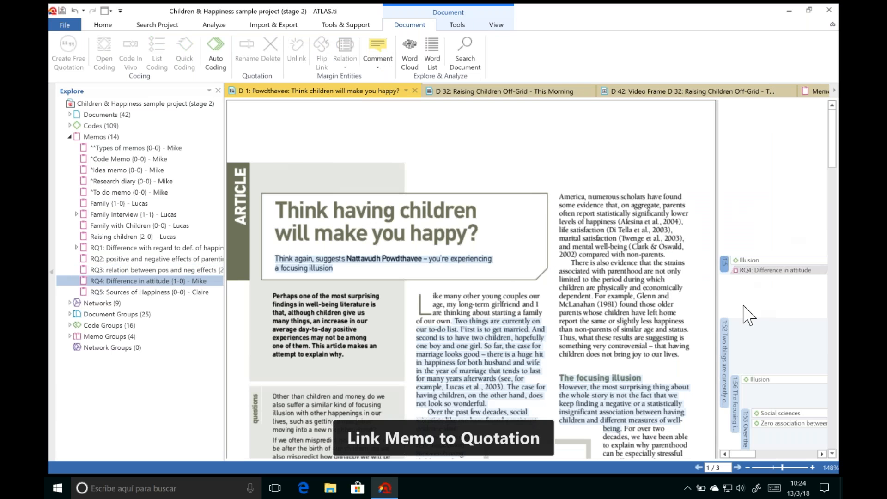
Return to the D 32 video and collapse the Memos branch of the project explorer.
{"action": "left_click", "coordinate": [530, 93]}
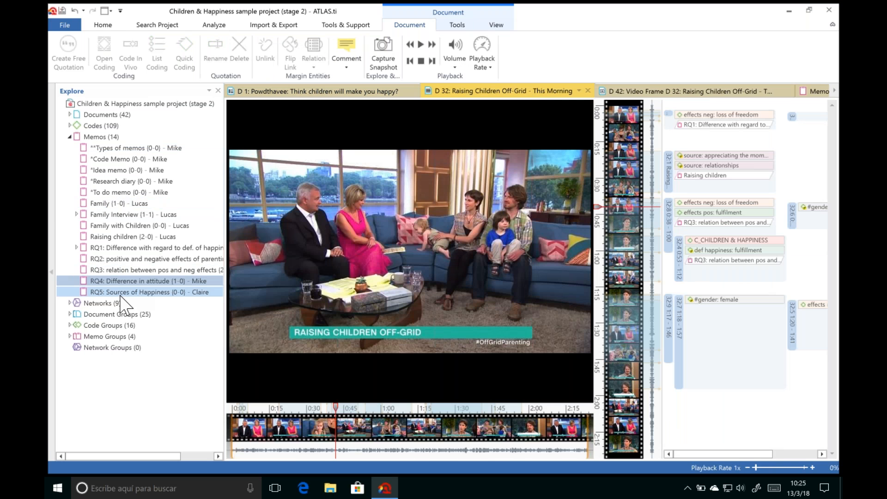
{"action": "left_click", "coordinate": [74, 137]}
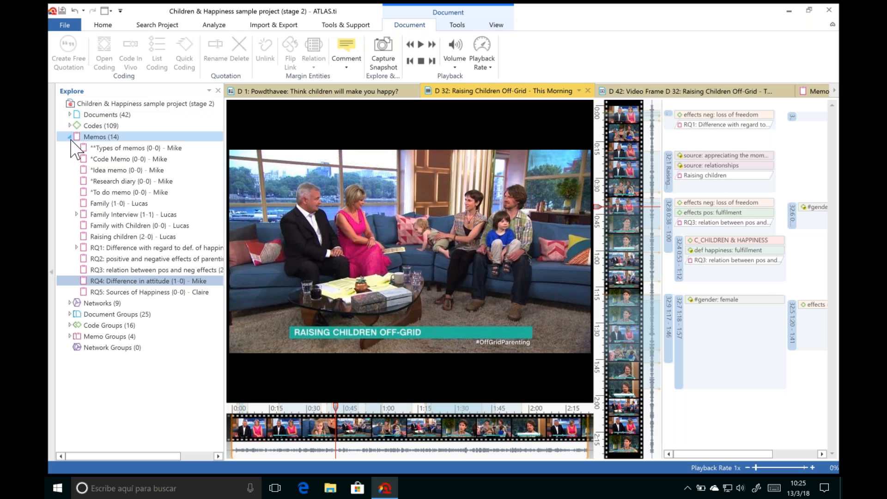
{"action": "left_click", "coordinate": [69, 137]}
{"action": "left_click", "coordinate": [103, 25]}
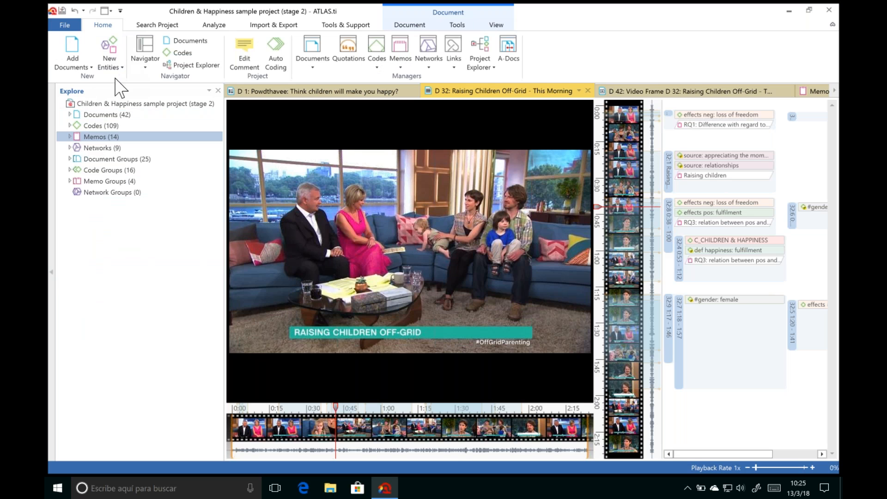
Look through the open D 42 snapshot, the Family memo and the D 32 video.
{"action": "left_click", "coordinate": [682, 92]}
{"action": "left_click", "coordinate": [817, 91]}
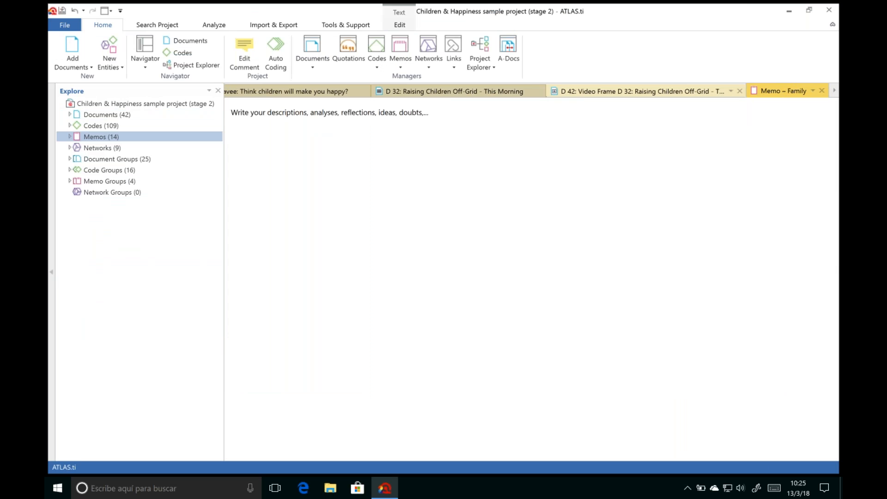
{"action": "left_click", "coordinate": [446, 93]}
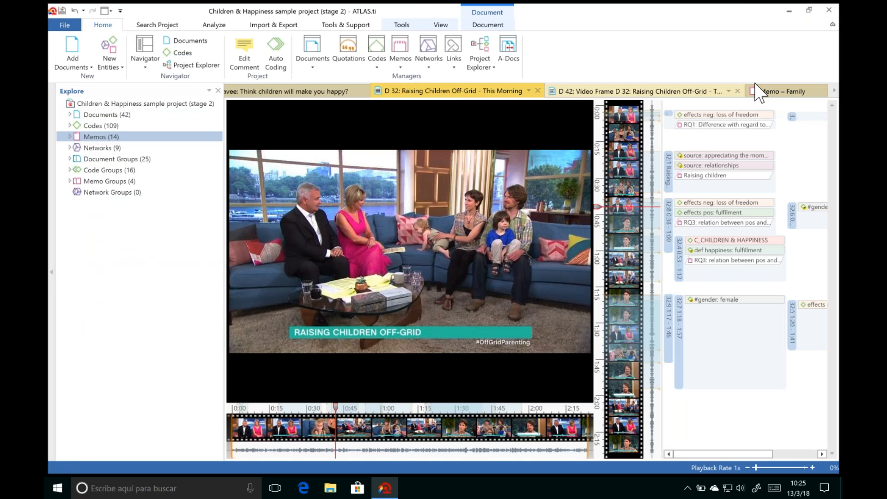
Place the Family memo in a new tab group right of the documents and enlarge the D 32 video beside it.
{"action": "left_click", "coordinate": [771, 91]}
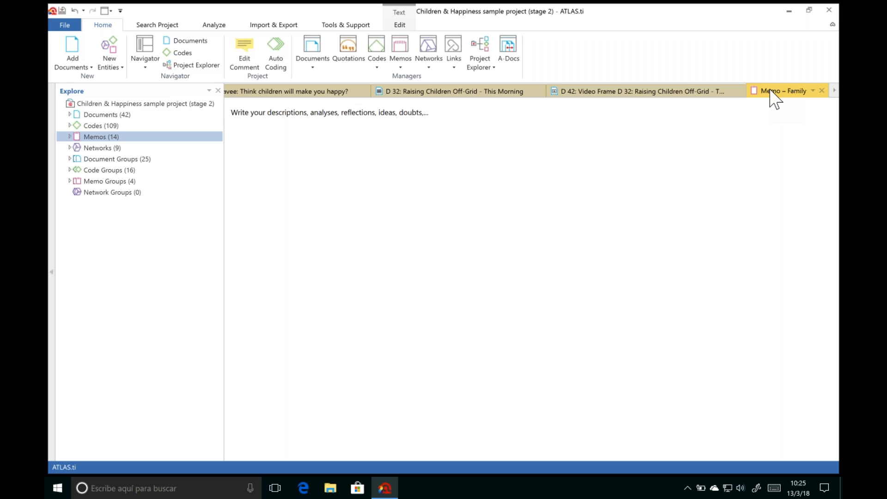
{"action": "left_click", "coordinate": [812, 90]}
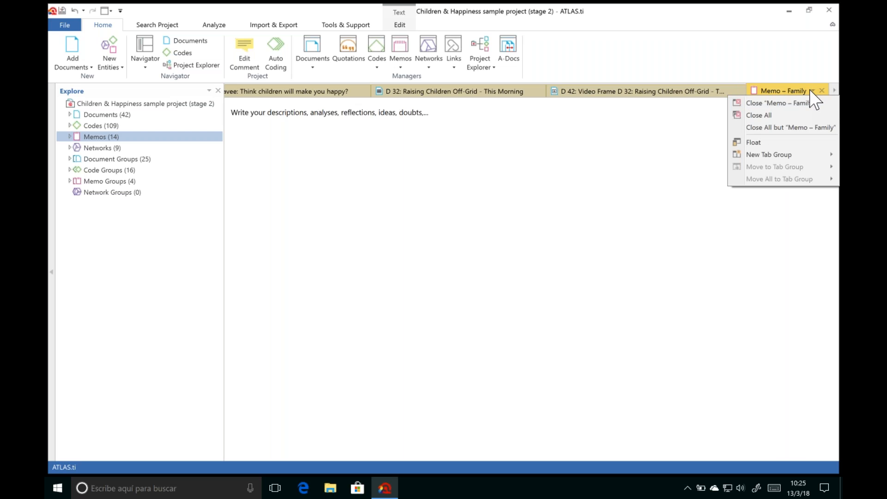
{"action": "mouse_move", "coordinate": [767, 155]}
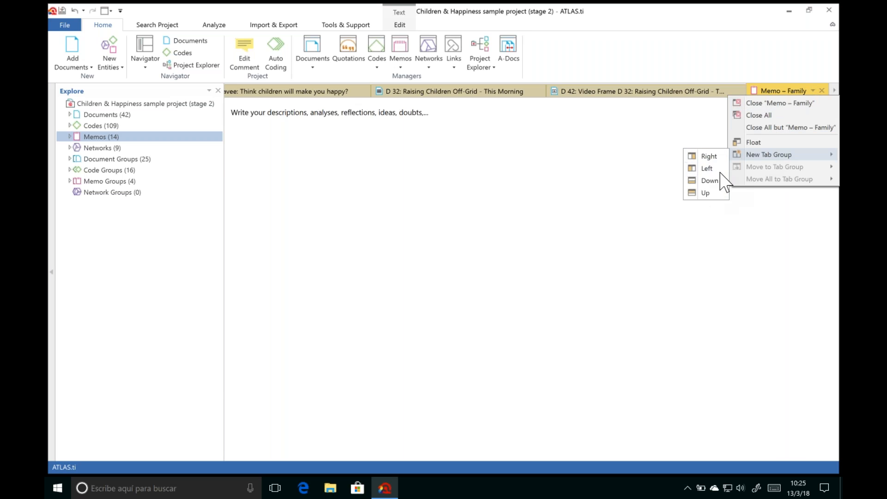
{"action": "left_click", "coordinate": [708, 157]}
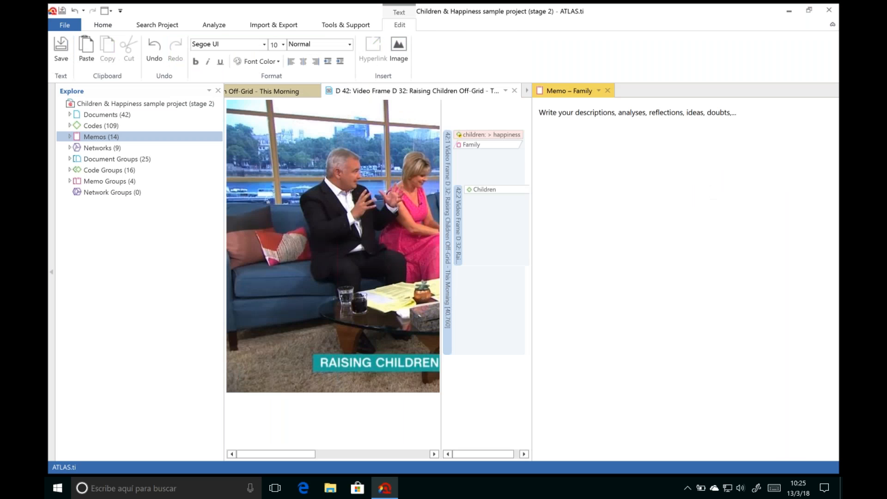
{"action": "left_click_drag", "start_coordinate": [532, 172], "coordinate": [669, 172]}
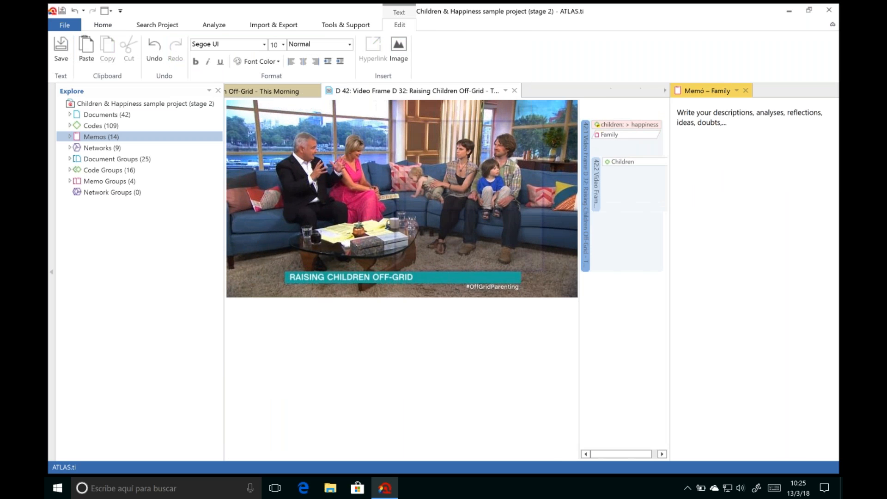
{"action": "left_click", "coordinate": [287, 90]}
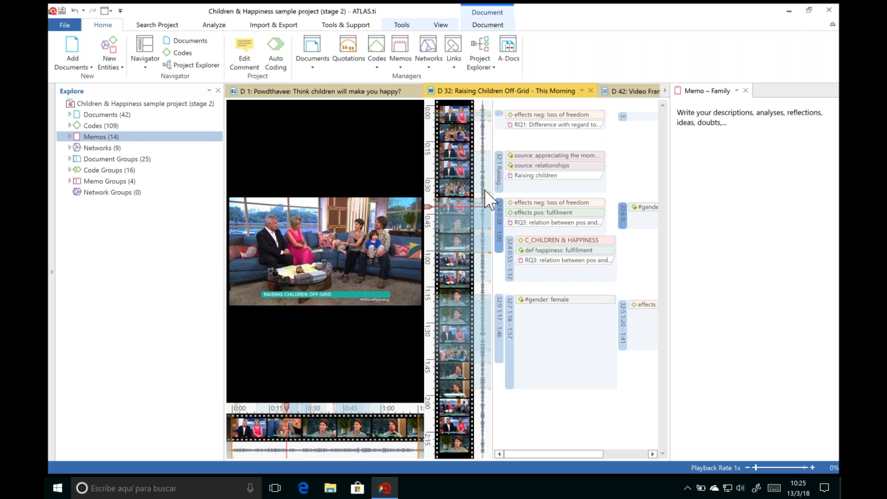
{"action": "left_click_drag", "start_coordinate": [487, 199], "coordinate": [580, 196]}
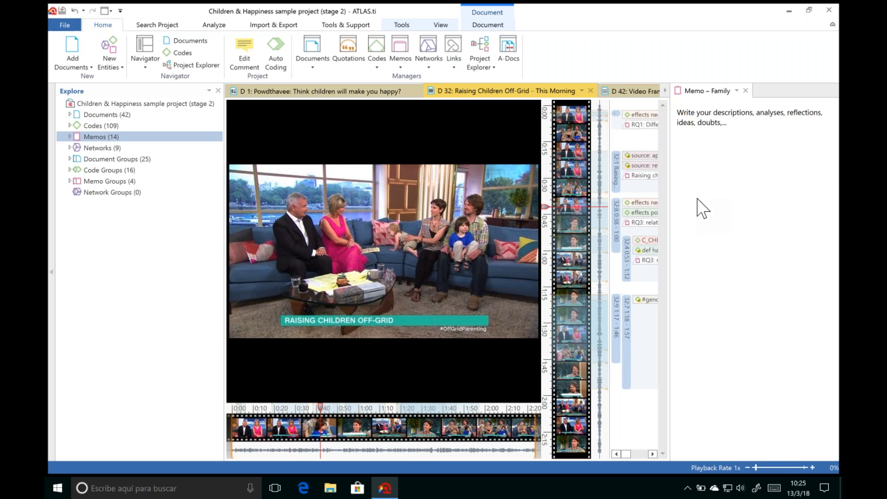
Float the Family memo as a separate window, reposition it, and dock it back into the main window.
{"action": "left_click", "coordinate": [736, 91]}
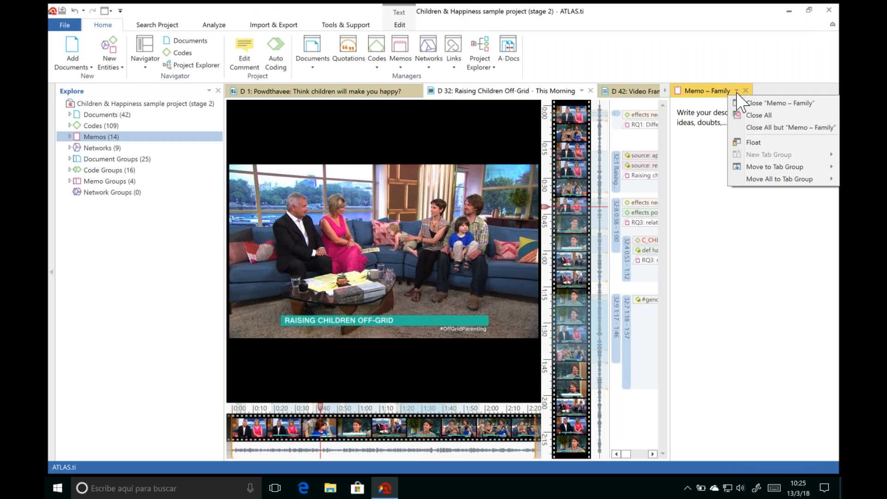
{"action": "left_click", "coordinate": [752, 142]}
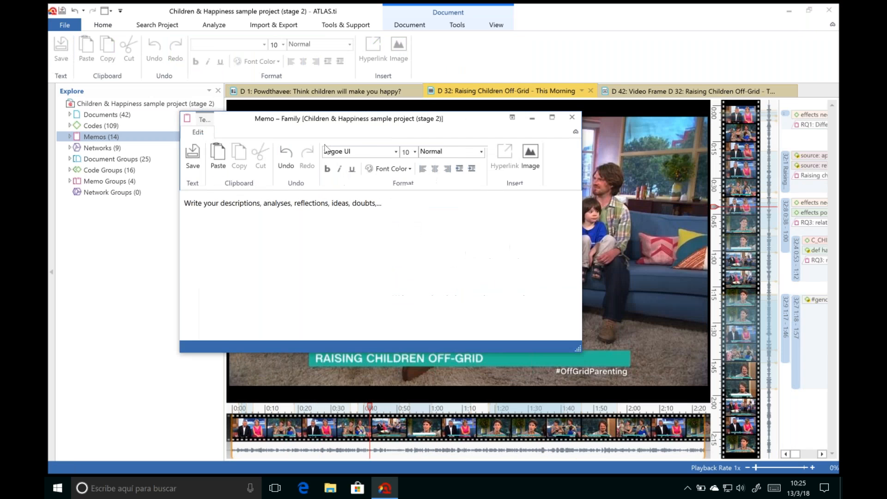
{"action": "left_click_drag", "start_coordinate": [519, 46], "coordinate": [358, 141]}
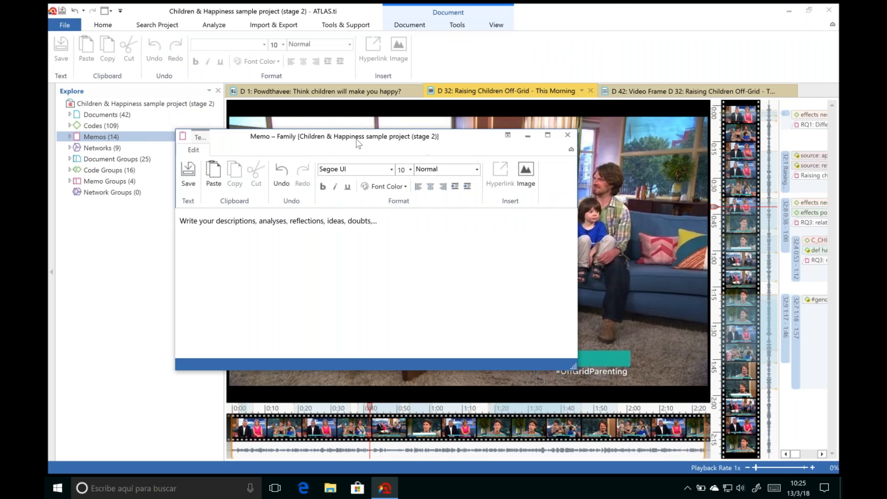
{"action": "left_click", "coordinate": [507, 134]}
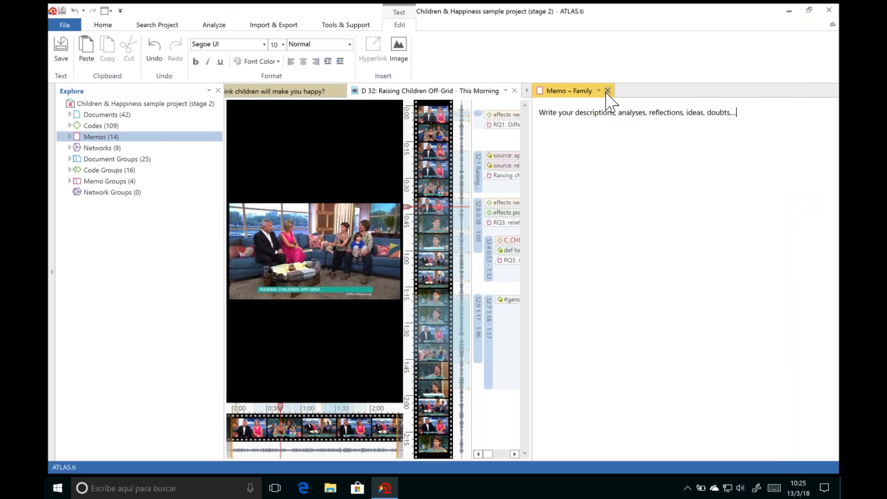
Close the Family memo with its changes saved and close all the open documents.
{"action": "left_click", "coordinate": [607, 91]}
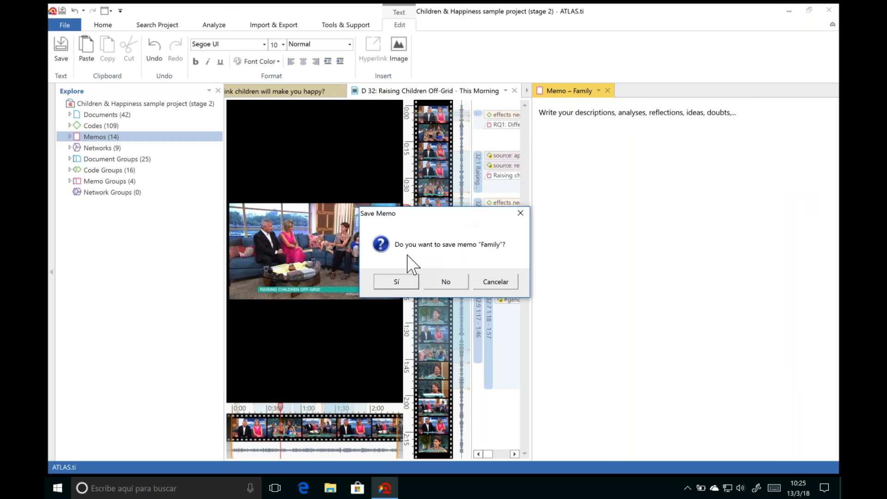
{"action": "left_click", "coordinate": [397, 281]}
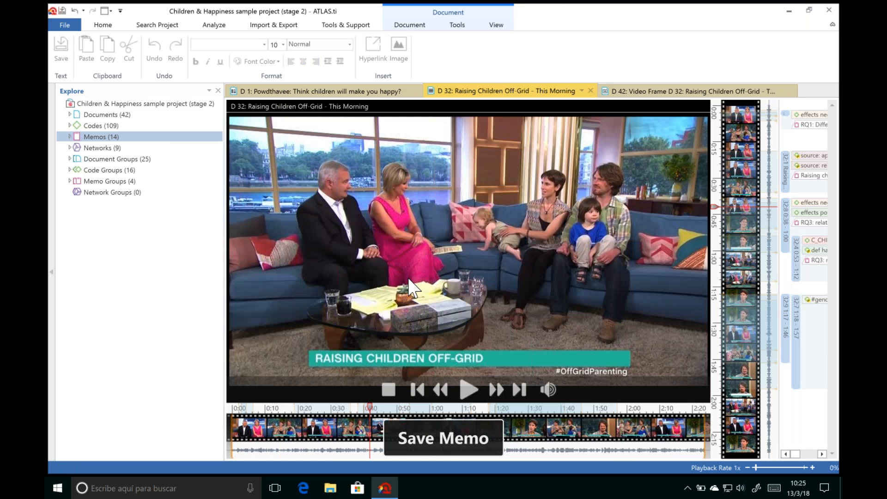
{"action": "left_click", "coordinate": [582, 91]}
{"action": "left_click", "coordinate": [606, 115]}
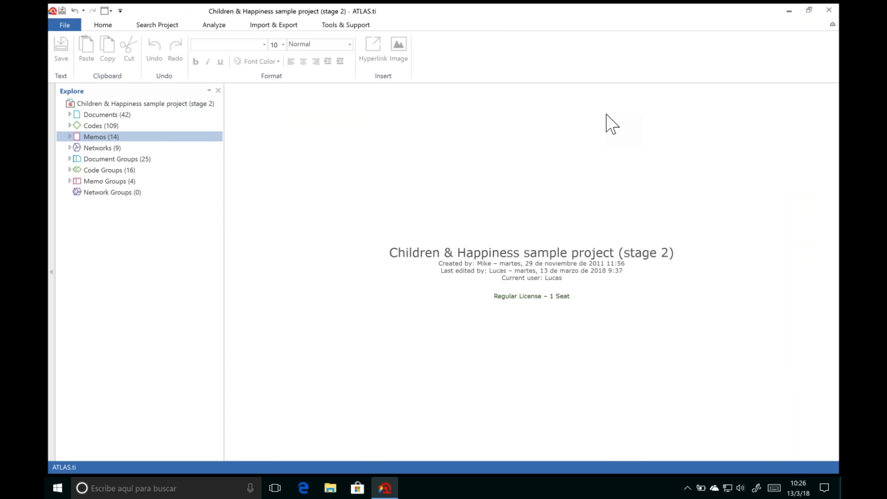
Open the Code Manager and examine the code list, the #blog entry code's comment, and the group, author and date columns.
{"action": "left_click", "coordinate": [115, 26]}
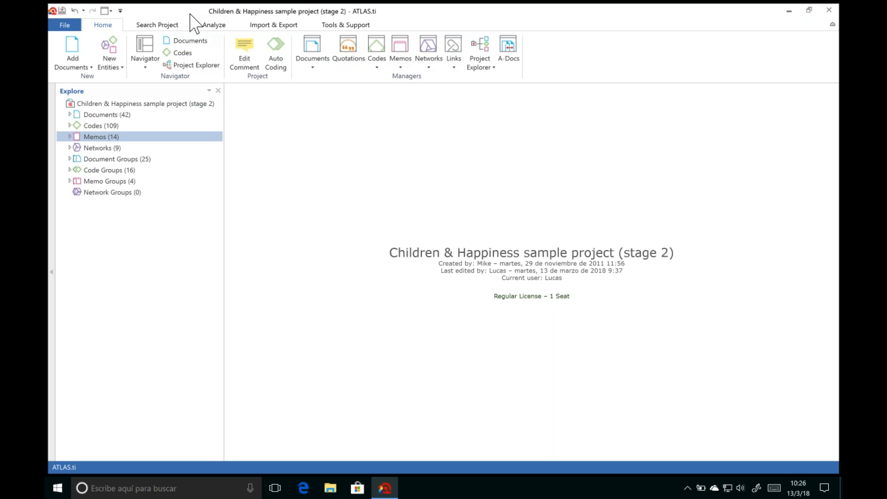
{"action": "left_click", "coordinate": [376, 48]}
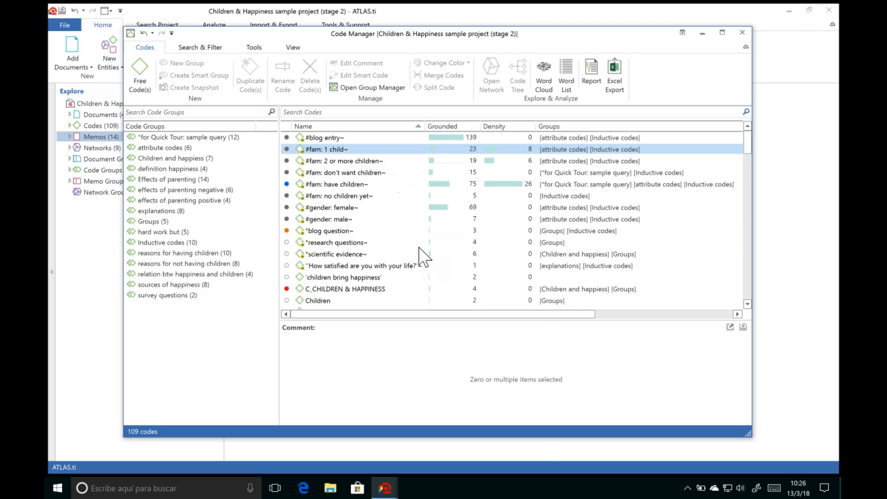
{"action": "scroll", "coordinate": [748, 178], "scroll_direction": "down", "scroll_amount": 2}
{"action": "scroll", "coordinate": [748, 177], "scroll_direction": "up", "scroll_amount": 2}
{"action": "left_click", "coordinate": [394, 136]}
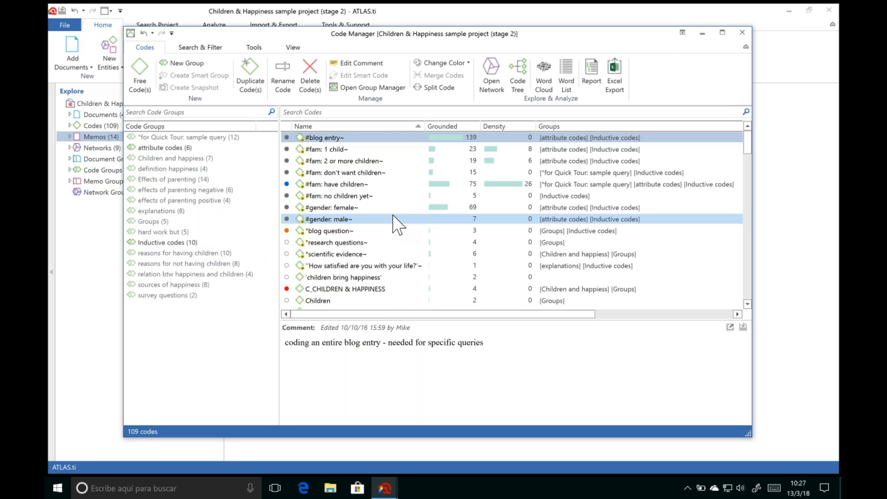
{"action": "left_click_drag", "start_coordinate": [384, 316], "coordinate": [591, 307]}
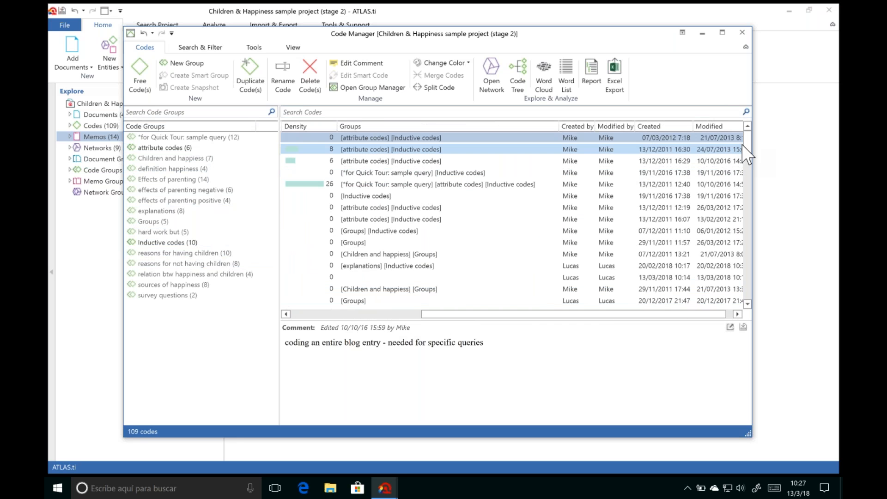
{"action": "left_click_drag", "start_coordinate": [747, 140], "coordinate": [748, 165]}
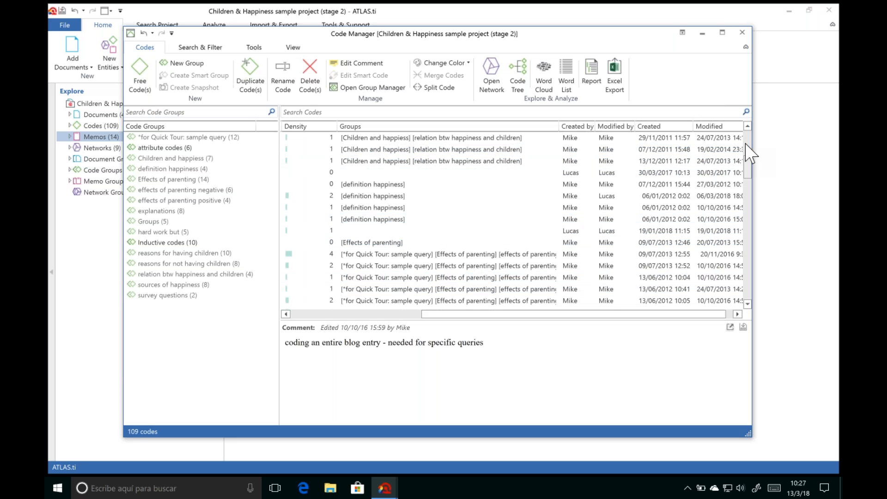
{"action": "left_click_drag", "start_coordinate": [748, 153], "coordinate": [748, 130]}
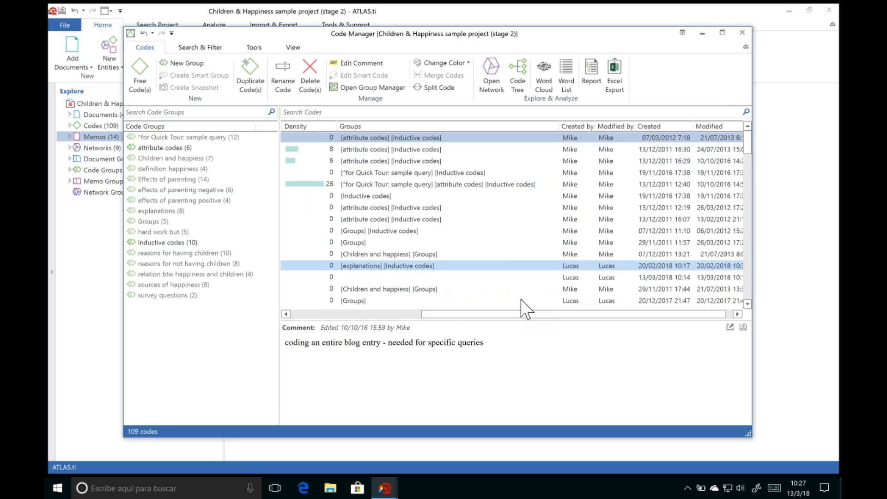
Review the comments of the #fam and #gender: female attribute codes in the Code Manager.
{"action": "left_click_drag", "start_coordinate": [521, 313], "coordinate": [323, 318]}
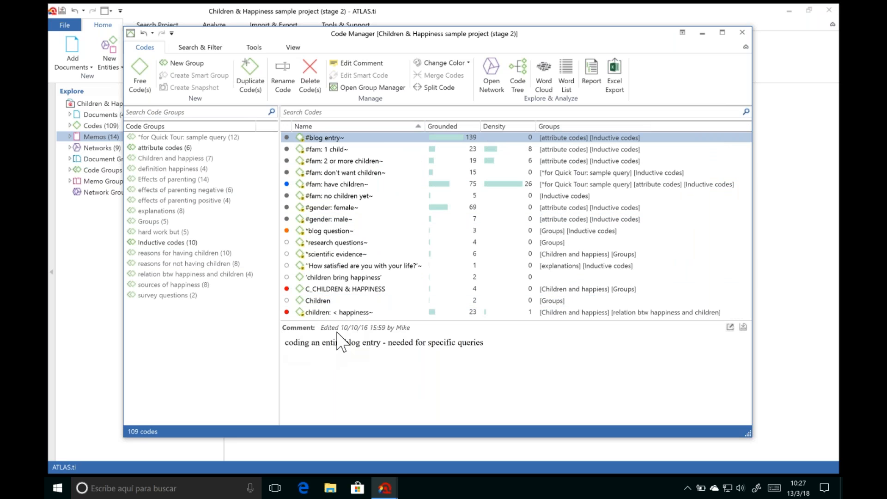
{"action": "left_click", "coordinate": [338, 150]}
{"action": "left_click", "coordinate": [344, 162]}
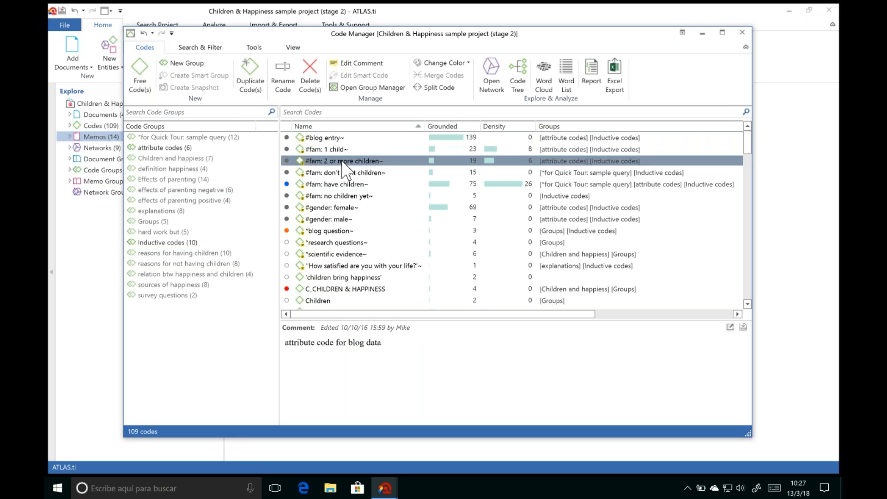
{"action": "left_click", "coordinate": [344, 185]}
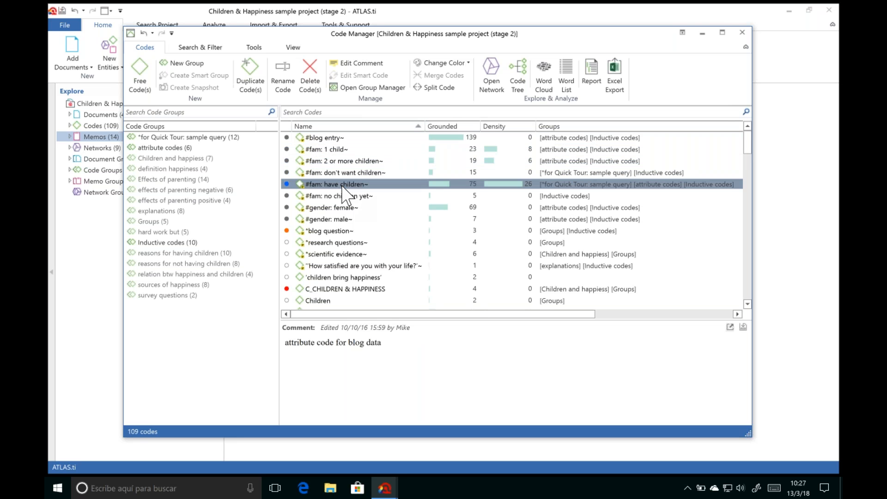
{"action": "left_click", "coordinate": [342, 210]}
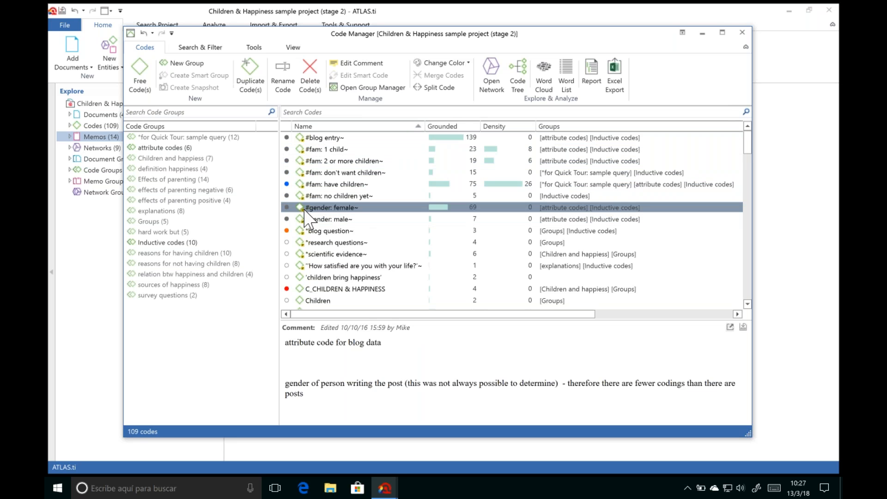
Review the comments of the *scientific evidence, children–happiness and effects pos: personal growth codes.
{"action": "left_click", "coordinate": [322, 255]}
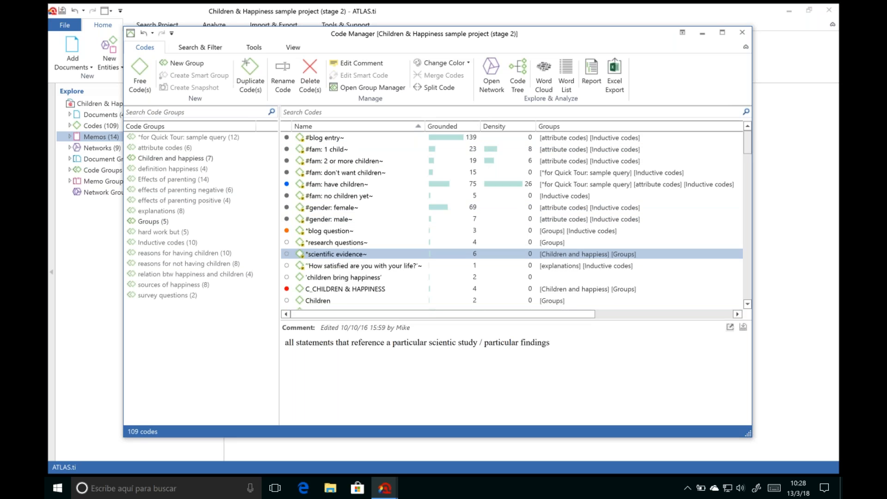
{"action": "scroll", "coordinate": [745, 148], "scroll_direction": "down", "scroll_amount": 1}
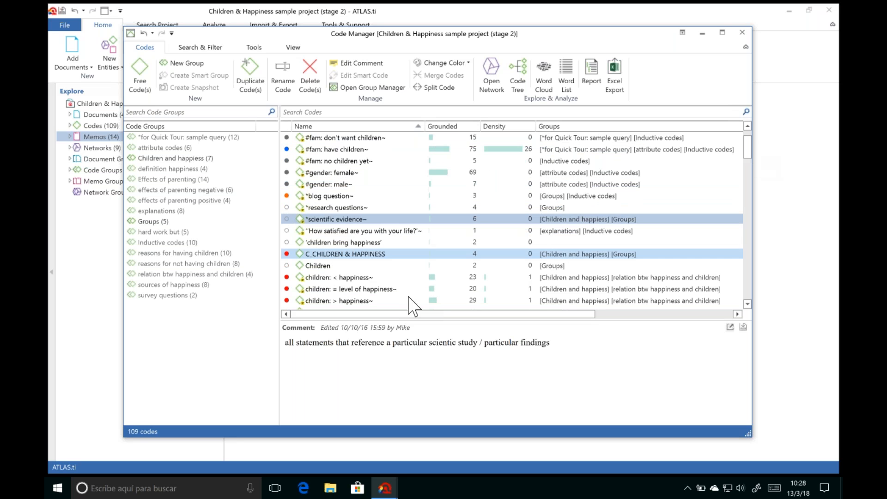
{"action": "left_click", "coordinate": [366, 278]}
{"action": "left_click", "coordinate": [367, 288]}
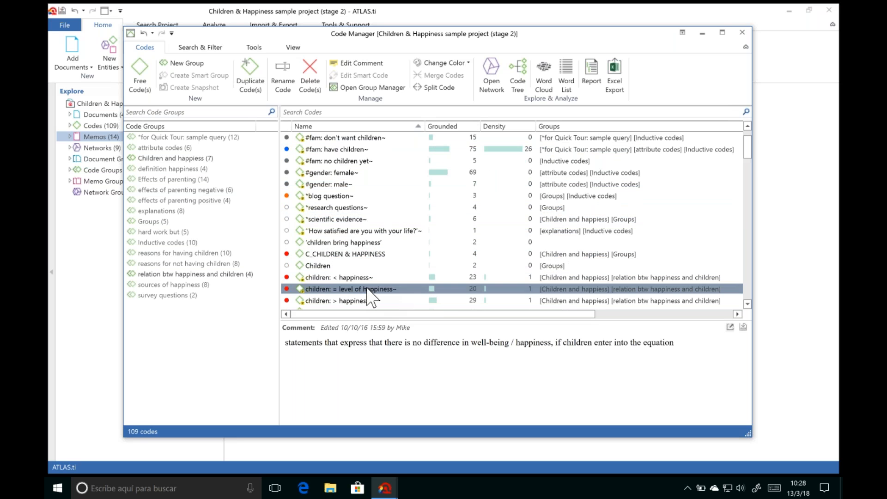
{"action": "left_click", "coordinate": [367, 300]}
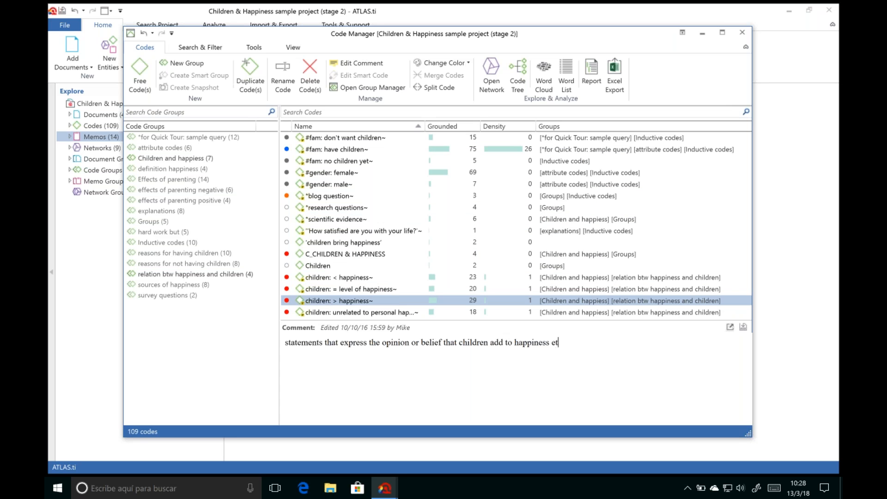
{"action": "left_click_drag", "start_coordinate": [747, 147], "coordinate": [752, 190]}
{"action": "left_click", "coordinate": [323, 230]}
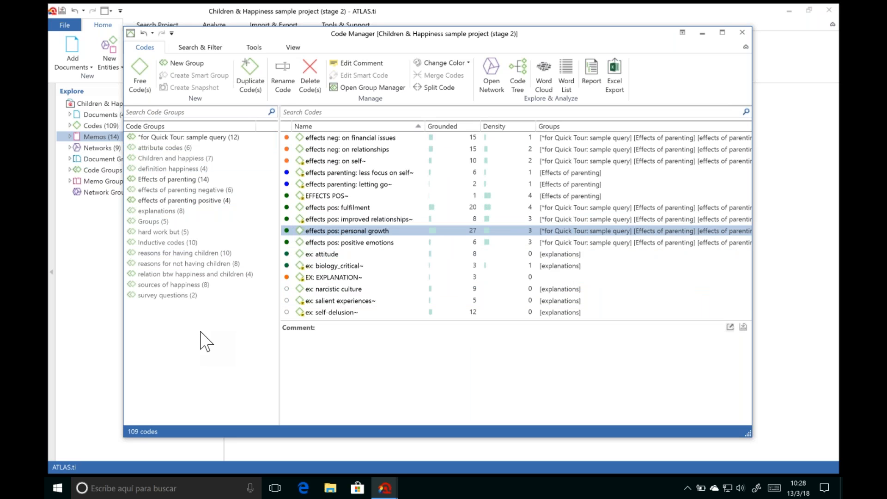
Create a code group named "Deductive codes" from the seven codes Having children through Modeling behavior.
{"action": "left_click_drag", "start_coordinate": [746, 191], "coordinate": [751, 224]}
{"action": "left_click", "coordinate": [337, 301]}
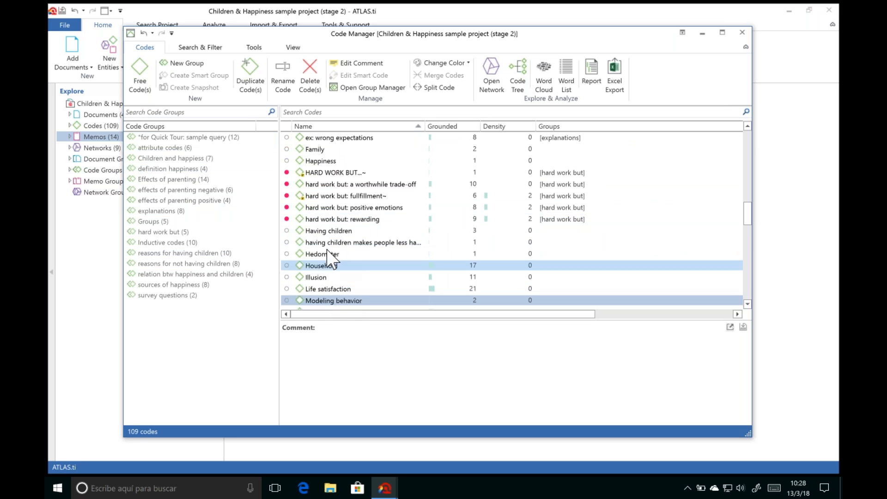
{"action": "left_click", "coordinate": [324, 235], "text": "shift"}
{"action": "left_click_drag", "start_coordinate": [358, 250], "coordinate": [198, 335]}
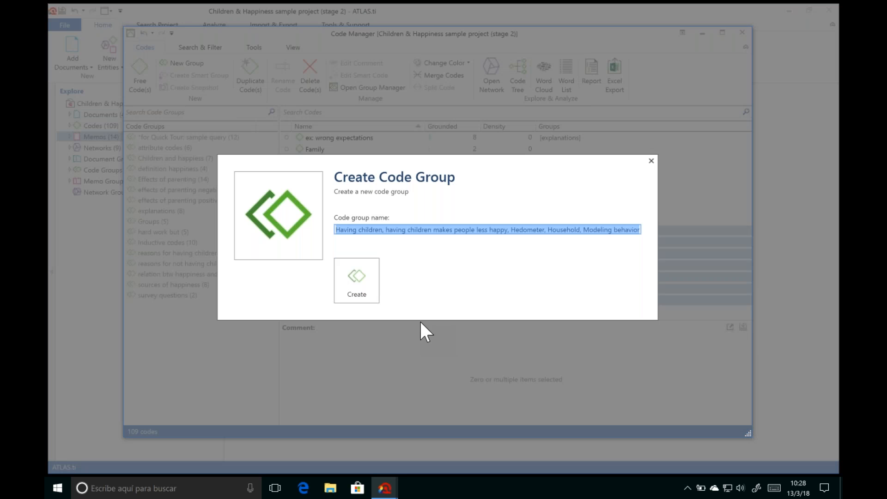
{"action": "type", "text": "Inductive coe"}
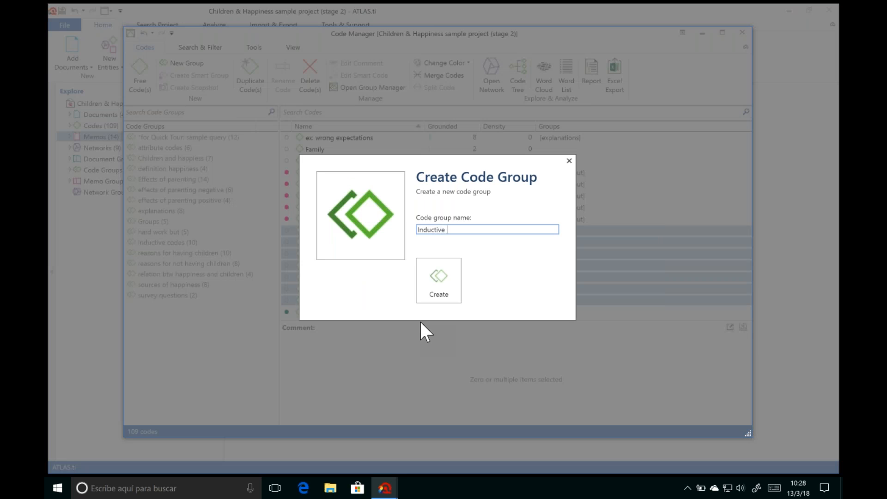
{"action": "key", "text": "BackSpace"}
{"action": "type", "text": "des"}
{"action": "key", "text": "BackSpace"}
{"action": "key", "text": "BackSpace"}
{"action": "key", "text": "BackSpace"}
{"action": "key", "text": "BackSpace"}
{"action": "key", "text": "BackSpace"}
{"action": "key", "text": "BackSpace"}
{"action": "key", "text": "BackSpace"}
{"action": "key", "text": "BackSpace"}
{"action": "key", "text": "BackSpace"}
{"action": "key", "text": "BackSpace"}
{"action": "key", "text": "BackSpace"}
{"action": "key", "text": "BackSpace"}
{"action": "key", "text": "BackSpace"}
{"action": "key", "text": "BackSpace"}
{"action": "key", "text": "BackSpace"}
{"action": "type", "text": "Deductive codes"}
{"action": "key", "text": "Return"}
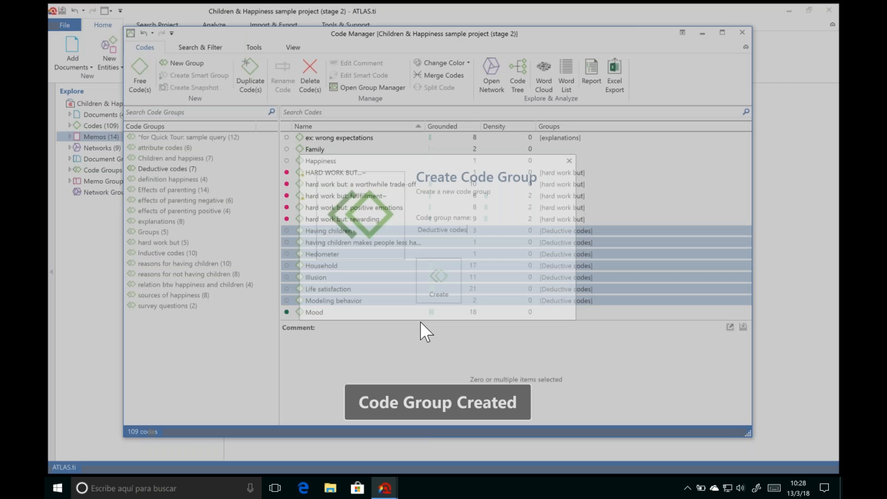
Filter the code list by the Deductive codes, parenting effects and hard work but groups in turn, and clear each filter.
{"action": "left_click", "coordinate": [162, 169]}
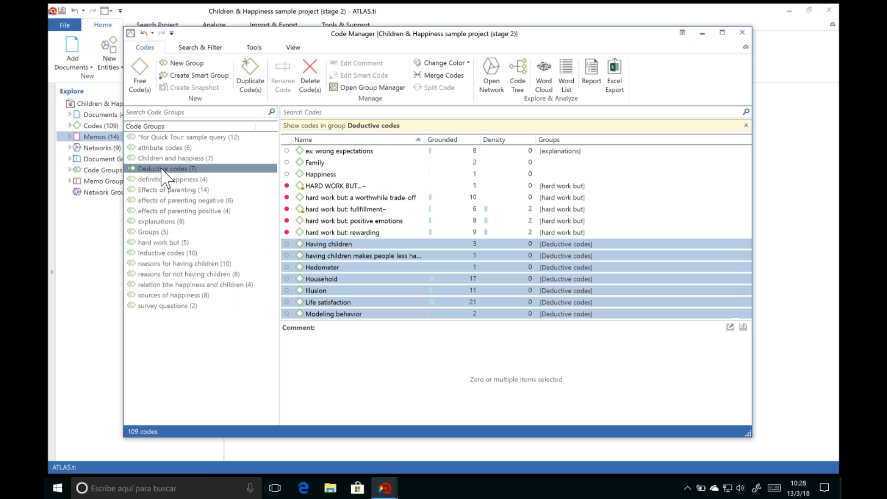
{"action": "left_click", "coordinate": [167, 383]}
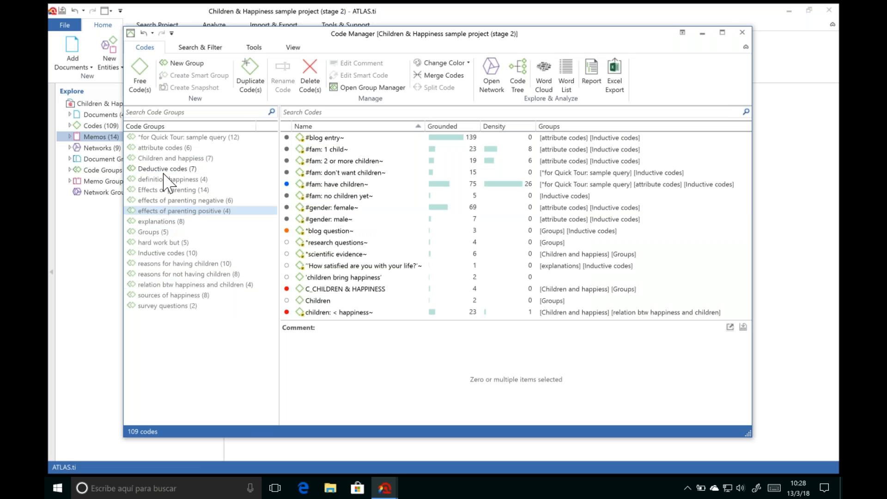
{"action": "left_click", "coordinate": [178, 190]}
{"action": "left_click", "coordinate": [179, 200]}
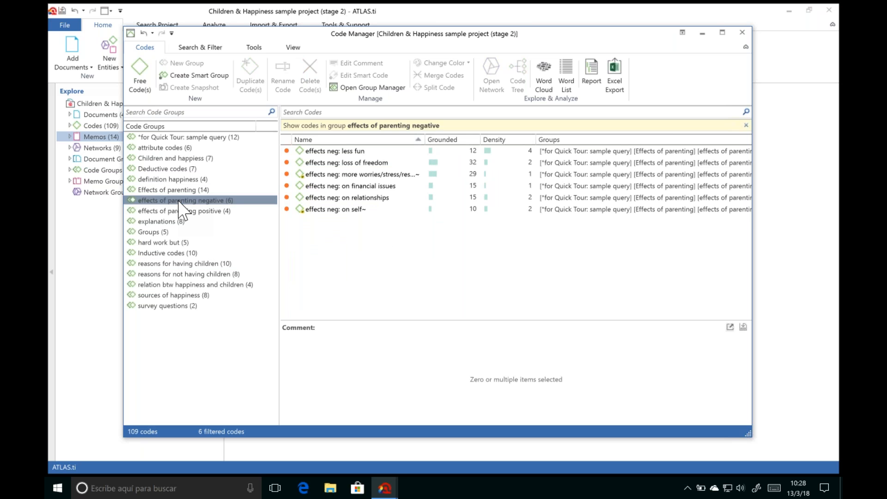
{"action": "left_click", "coordinate": [180, 210]}
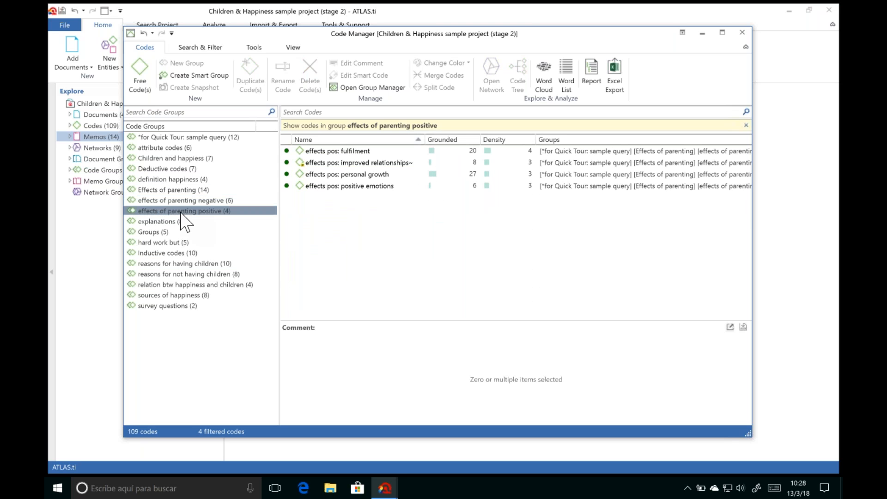
{"action": "left_click", "coordinate": [176, 242]}
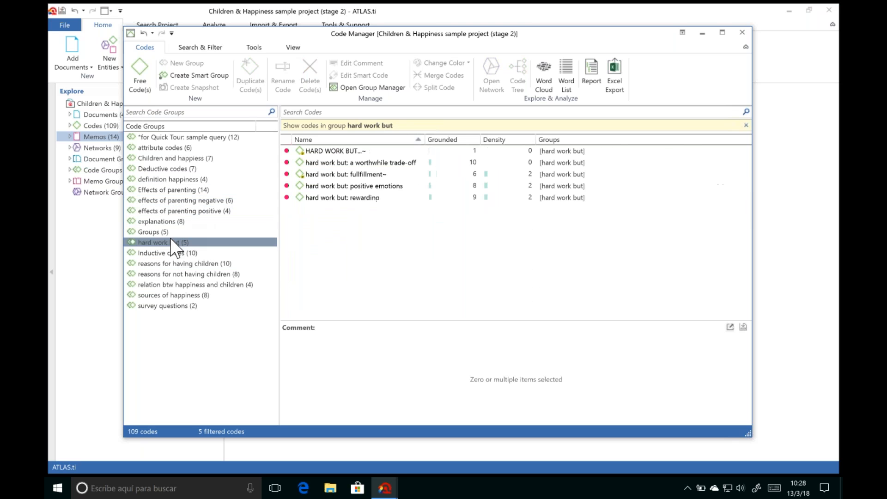
{"action": "left_click", "coordinate": [185, 358]}
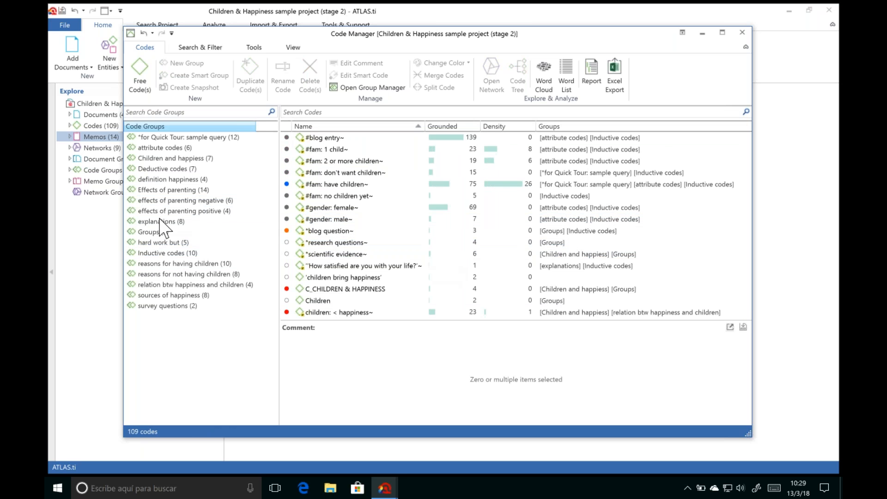
Add the *research questions code to the "Children and happiess" group and color the code purple.
{"action": "left_click", "coordinate": [344, 254]}
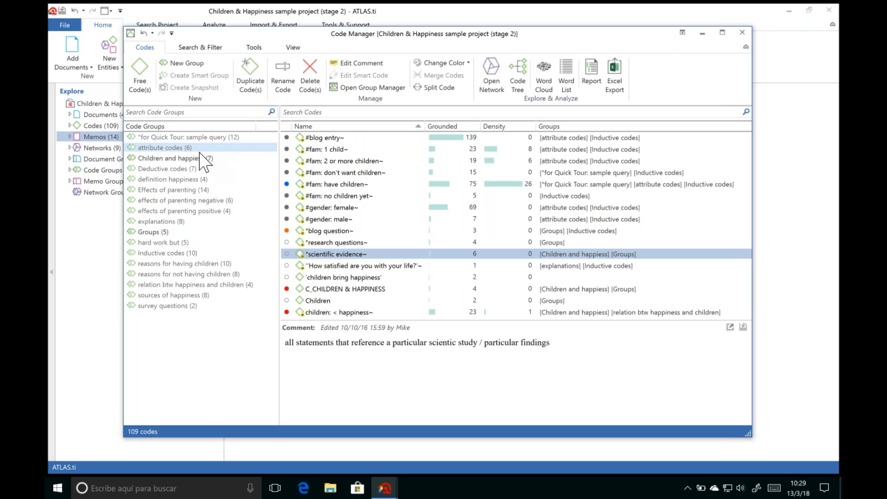
{"action": "left_click_drag", "start_coordinate": [358, 242], "coordinate": [192, 162]}
{"action": "left_click_drag", "start_coordinate": [747, 142], "coordinate": [747, 144]}
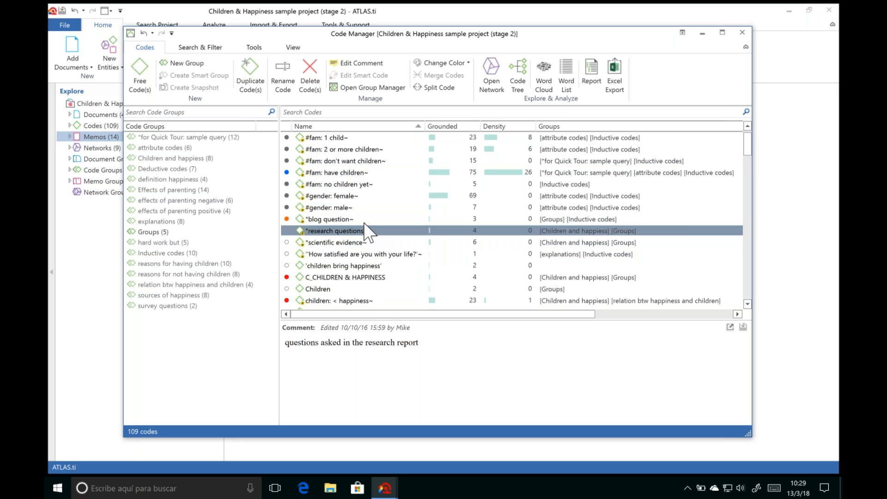
{"action": "left_click", "coordinate": [466, 63]}
{"action": "left_click", "coordinate": [471, 93]}
Filter to the Deductive codes group, color all seven of its codes purple, and clear the filter.
{"action": "left_click", "coordinate": [169, 169]}
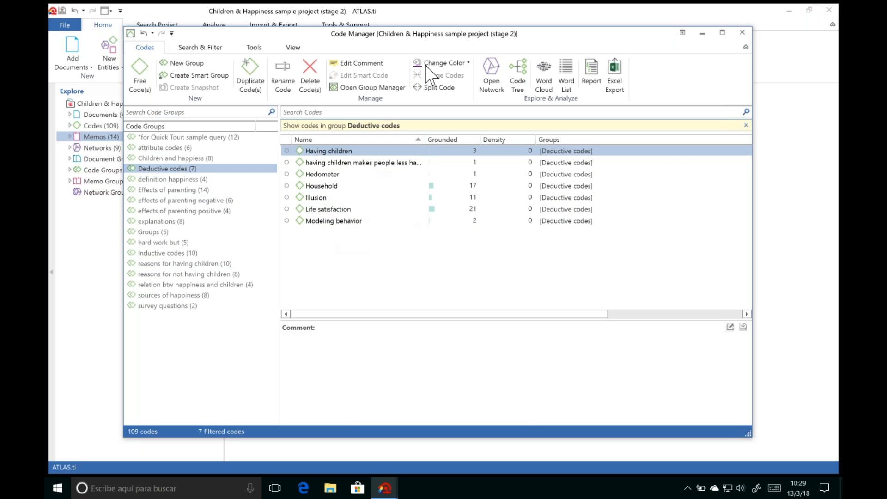
{"action": "left_click", "coordinate": [443, 64]}
{"action": "left_click", "coordinate": [356, 163]}
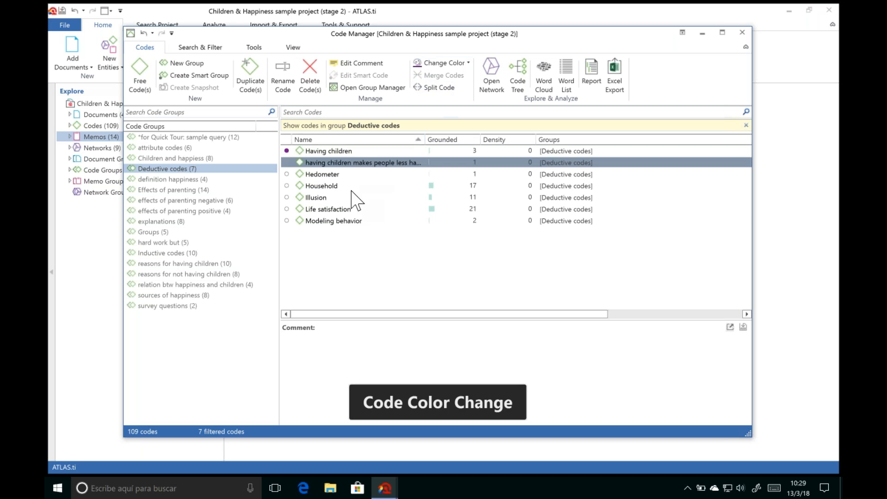
{"action": "left_click", "coordinate": [350, 222], "text": "shift"}
{"action": "left_click", "coordinate": [442, 63]}
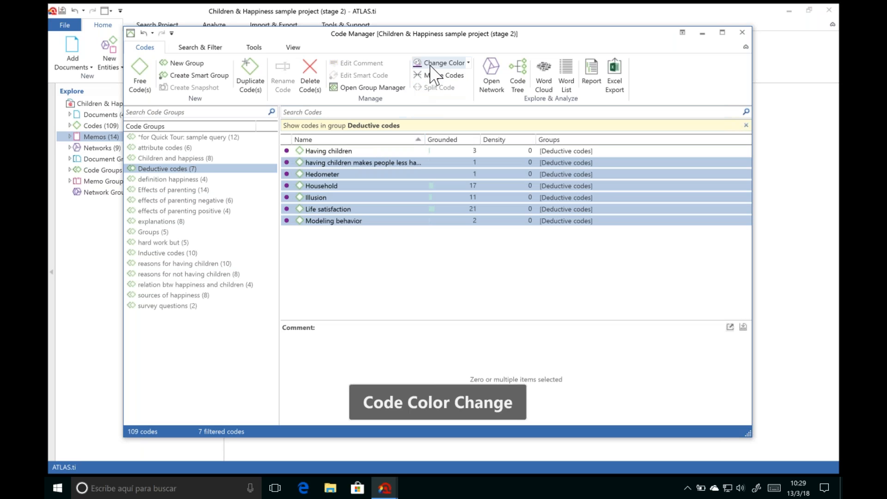
{"action": "left_click", "coordinate": [254, 330]}
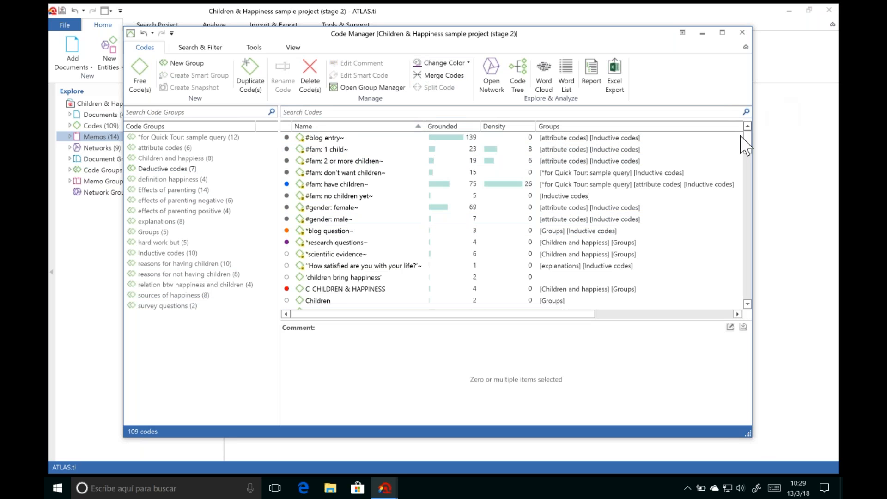
Examine the code colors in the Code Manager list and in the main window's expanded Codes branch.
{"action": "left_click_drag", "start_coordinate": [749, 144], "coordinate": [751, 168]}
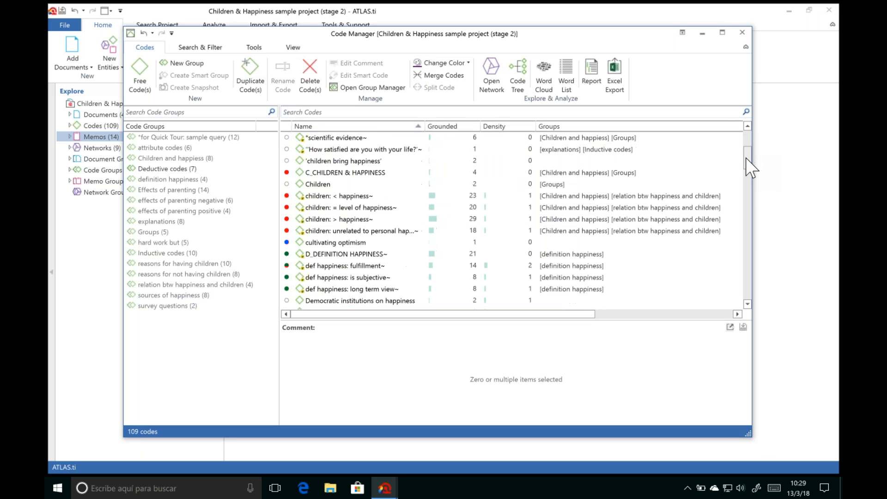
{"action": "scroll", "coordinate": [365, 286], "scroll_direction": "down", "scroll_amount": 2}
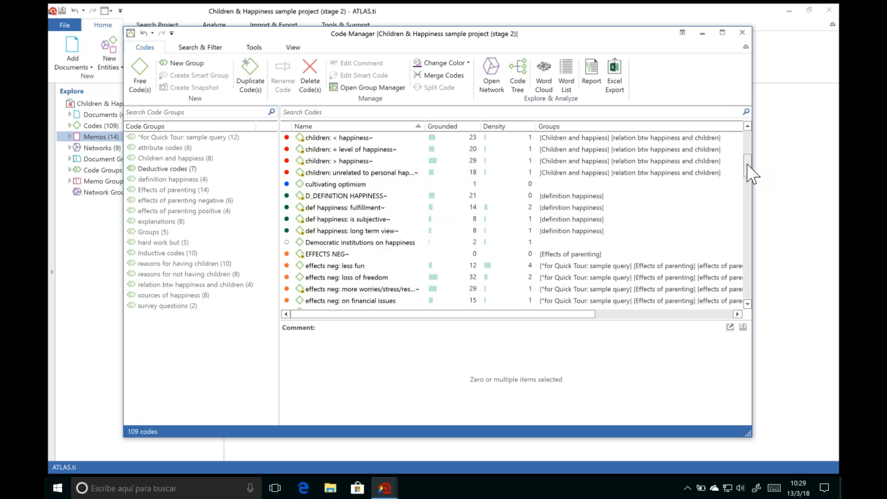
{"action": "left_click_drag", "start_coordinate": [751, 173], "coordinate": [749, 179]}
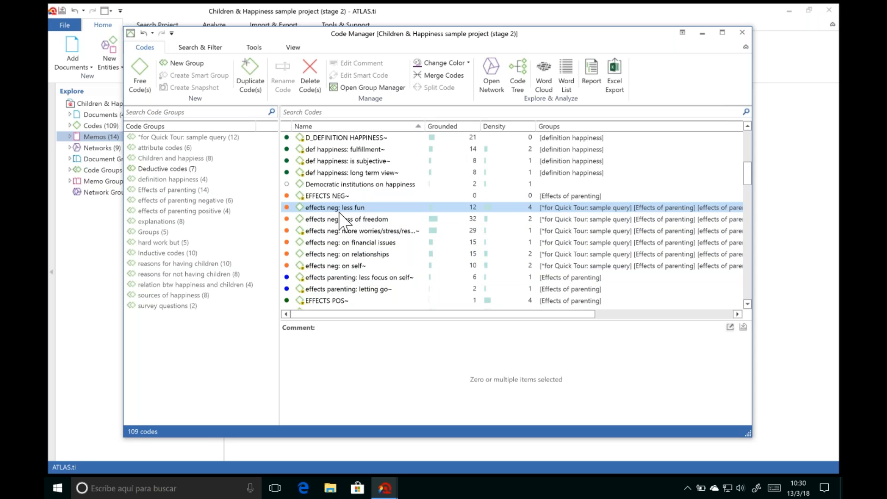
{"action": "left_click_drag", "start_coordinate": [393, 33], "coordinate": [489, 33]}
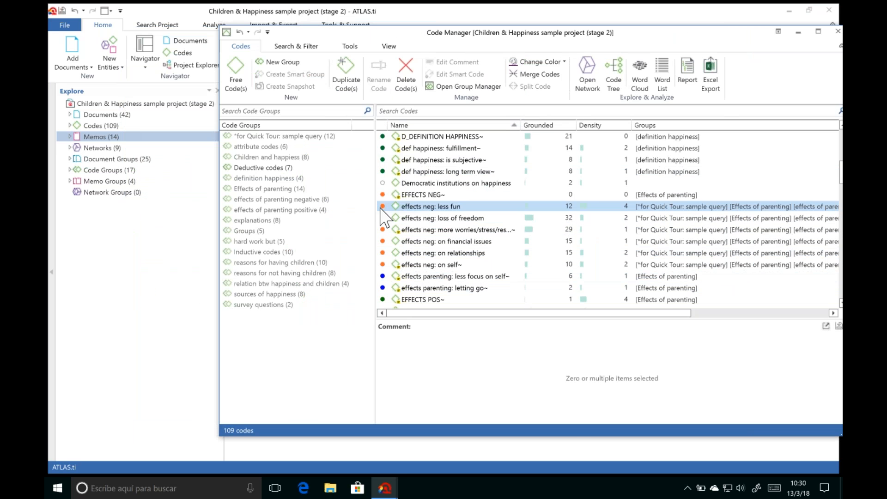
{"action": "left_click", "coordinate": [71, 126]}
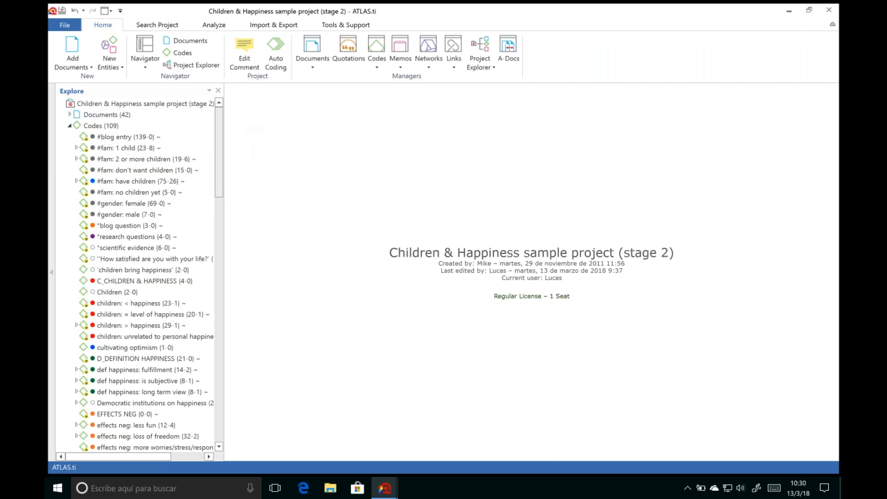
{"action": "scroll", "coordinate": [221, 173], "scroll_direction": "down", "scroll_amount": 2}
{"action": "scroll", "coordinate": [221, 174], "scroll_direction": "down", "scroll_amount": 1}
{"action": "left_click", "coordinate": [210, 188]}
{"action": "scroll", "coordinate": [222, 231], "scroll_direction": "down", "scroll_amount": 5}
{"action": "left_click", "coordinate": [124, 286]}
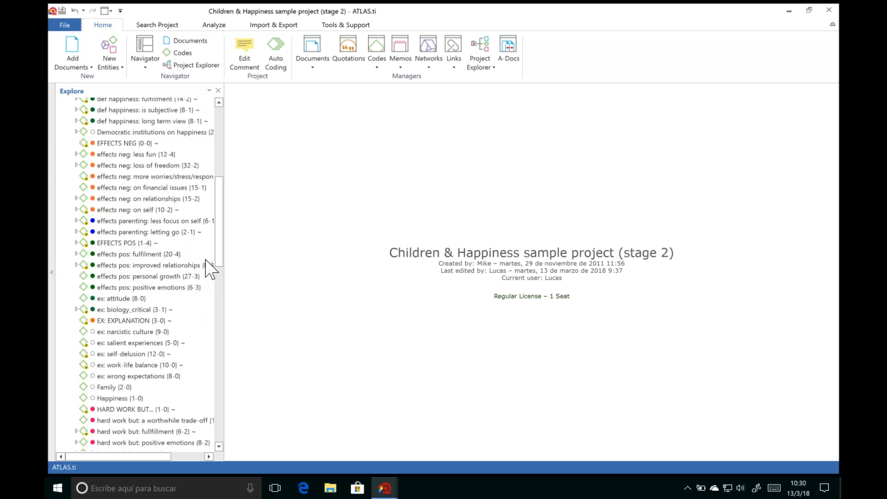
Bring the Code Manager back in front of the main window and reposition it over the project tree.
{"action": "mouse_move", "coordinate": [385, 488]}
{"action": "left_click", "coordinate": [424, 433]}
{"action": "left_click_drag", "start_coordinate": [493, 41], "coordinate": [390, 34]}
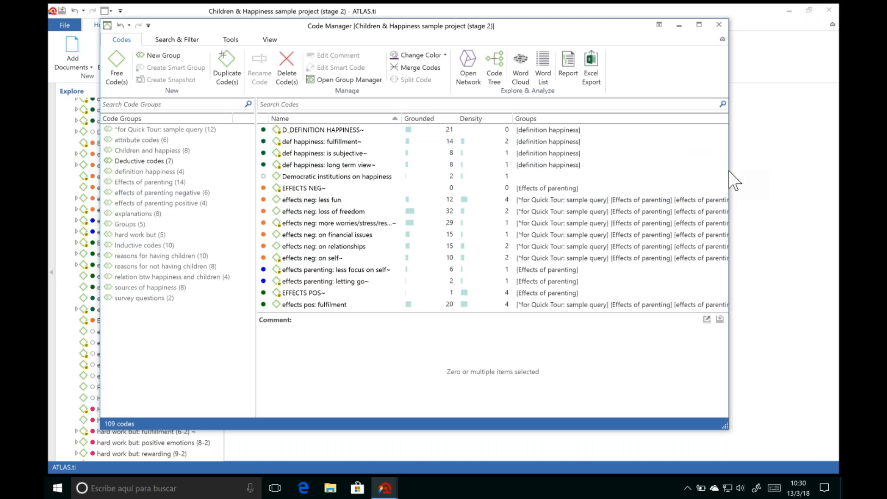
{"action": "left_click_drag", "start_coordinate": [724, 178], "coordinate": [725, 123]}
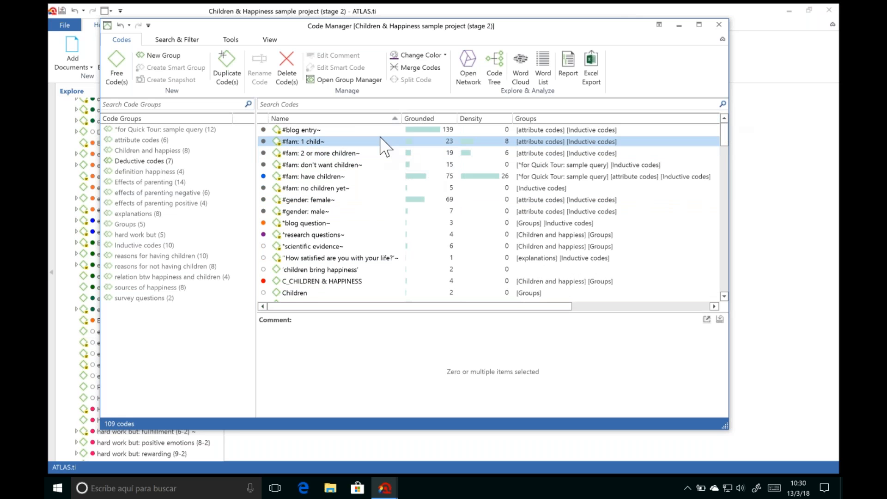
Export only the #blog entry code to Excel with Grounded and Density added to the report options, and close the resulting workbook.
{"action": "left_click", "coordinate": [307, 130]}
{"action": "left_click", "coordinate": [326, 374]}
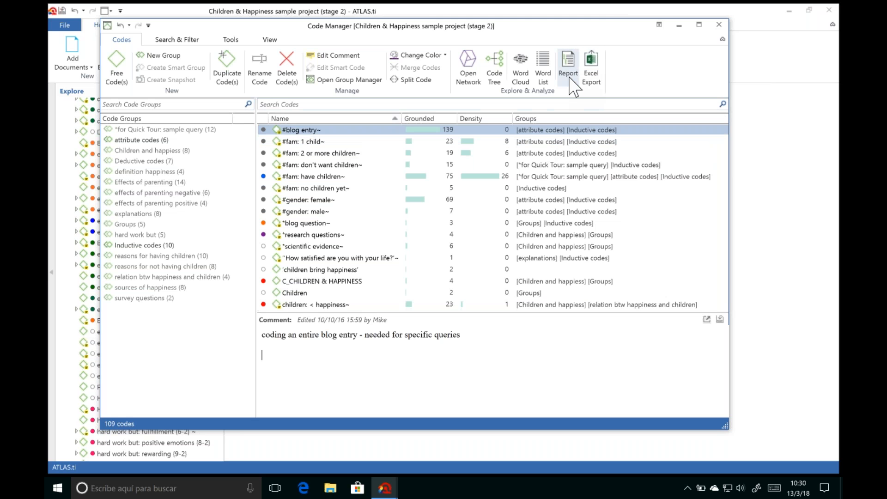
{"action": "left_click", "coordinate": [594, 70]}
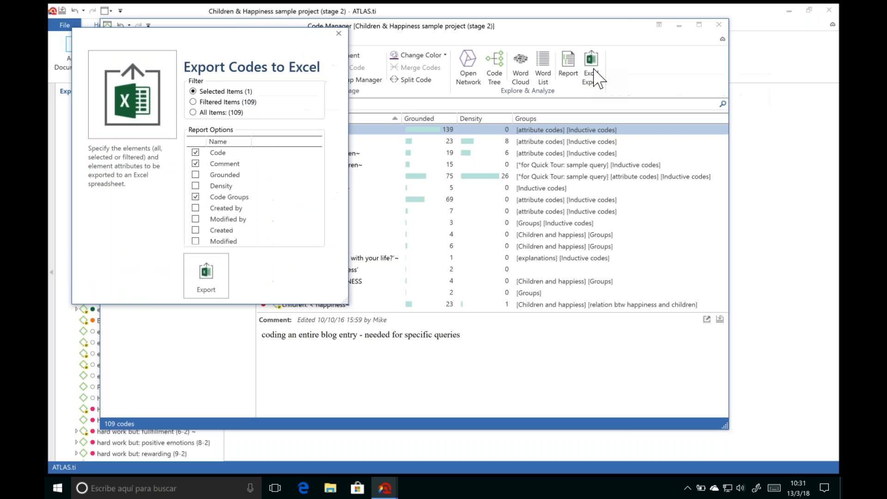
{"action": "left_click_drag", "start_coordinate": [223, 44], "coordinate": [264, 65]}
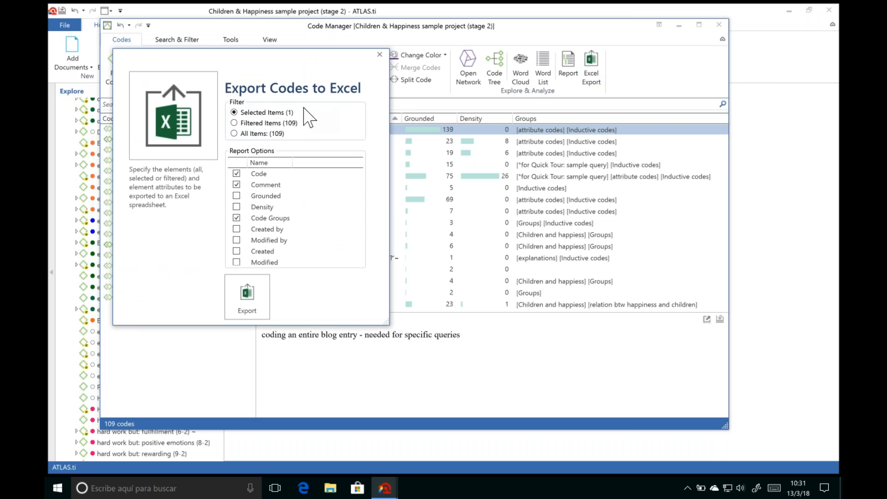
{"action": "scroll", "coordinate": [365, 217], "scroll_direction": "down", "scroll_amount": 1}
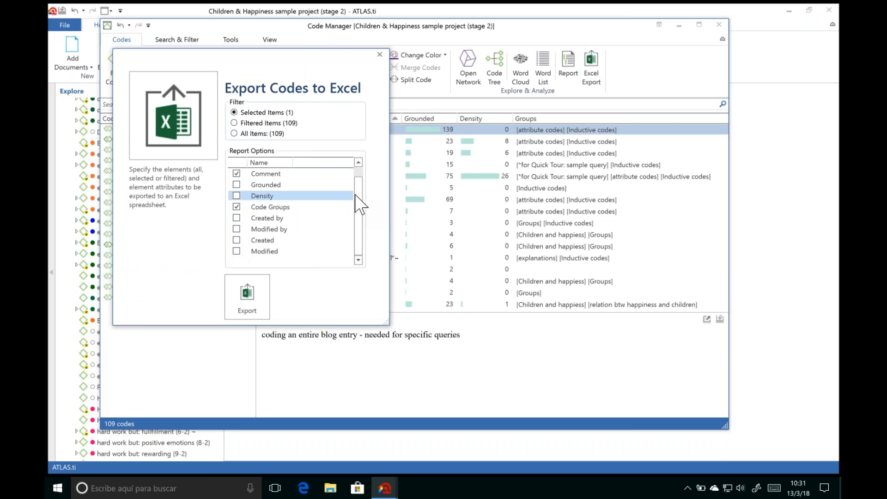
{"action": "scroll", "coordinate": [368, 214], "scroll_direction": "up", "scroll_amount": 1}
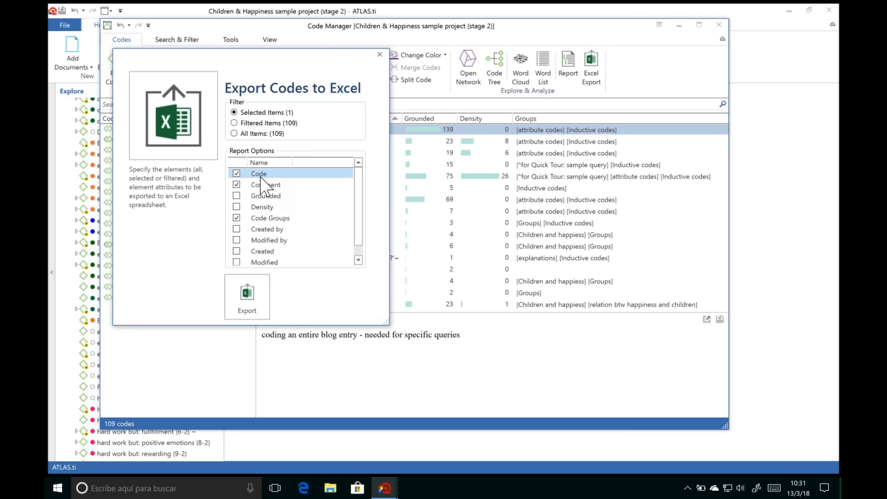
{"action": "left_click", "coordinate": [237, 207]}
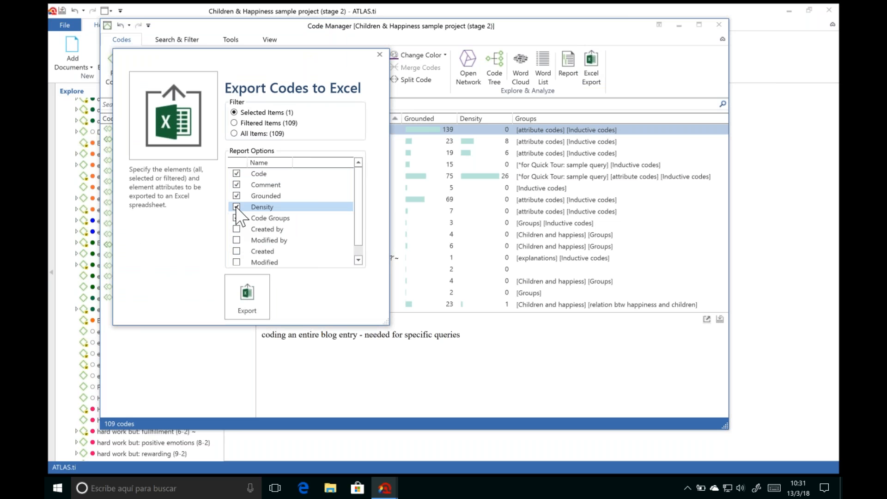
{"action": "scroll", "coordinate": [362, 203], "scroll_direction": "down", "scroll_amount": 1}
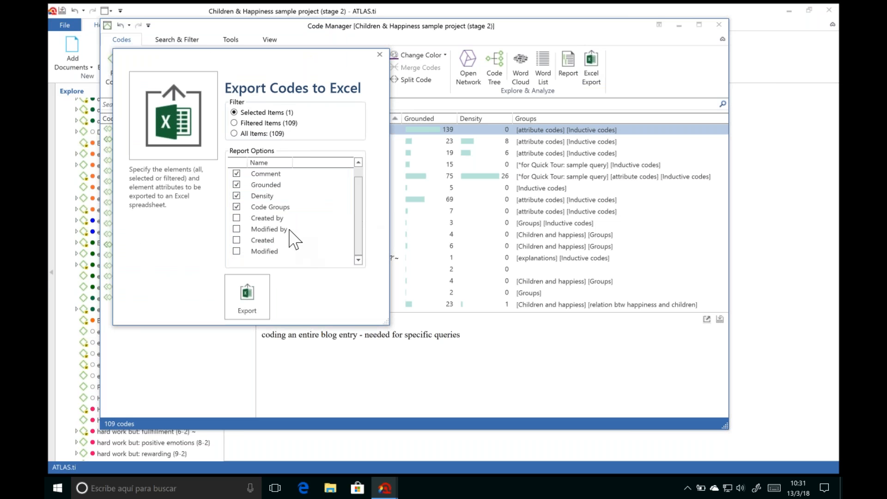
{"action": "left_click", "coordinate": [250, 300]}
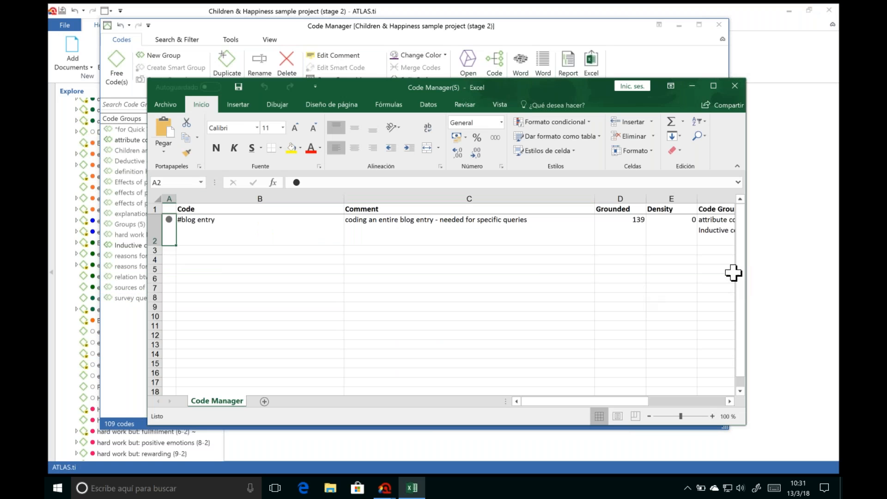
{"action": "left_click_drag", "start_coordinate": [739, 291], "coordinate": [739, 259]}
{"action": "left_click", "coordinate": [734, 86]}
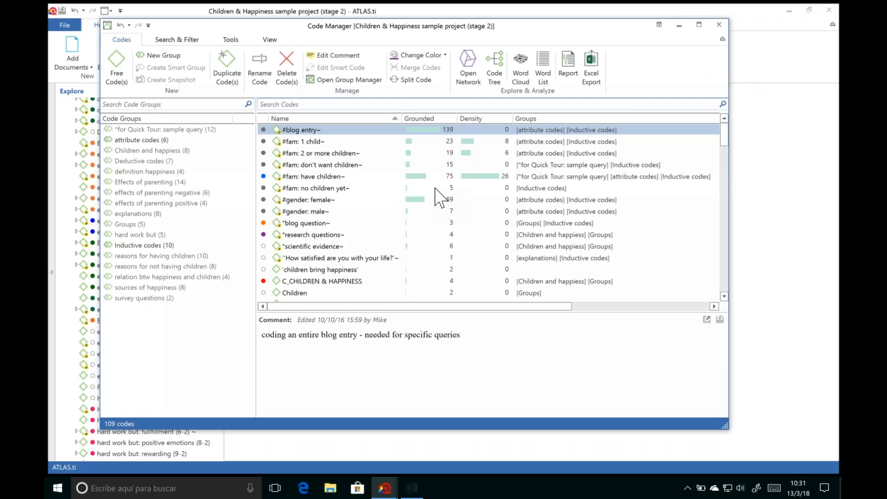
Export all 109 codes to Excel with their comments, Grounded, Density and code groups.
{"action": "left_click", "coordinate": [593, 74]}
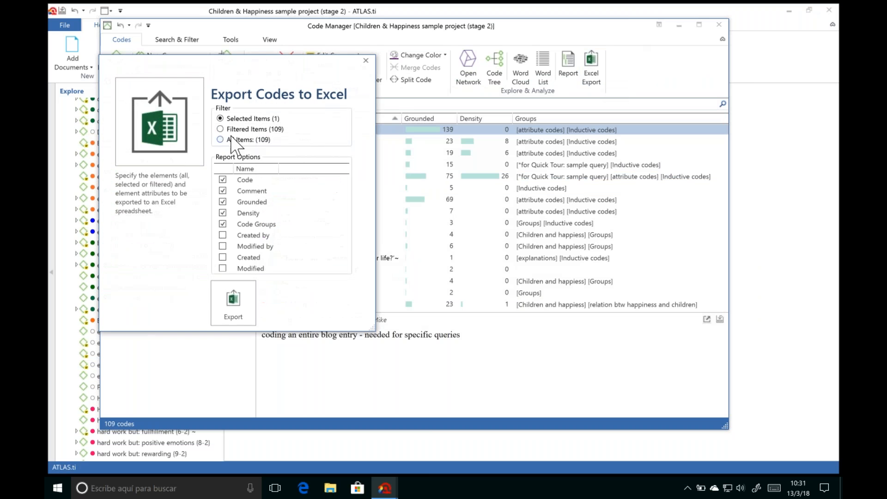
{"action": "left_click", "coordinate": [233, 300]}
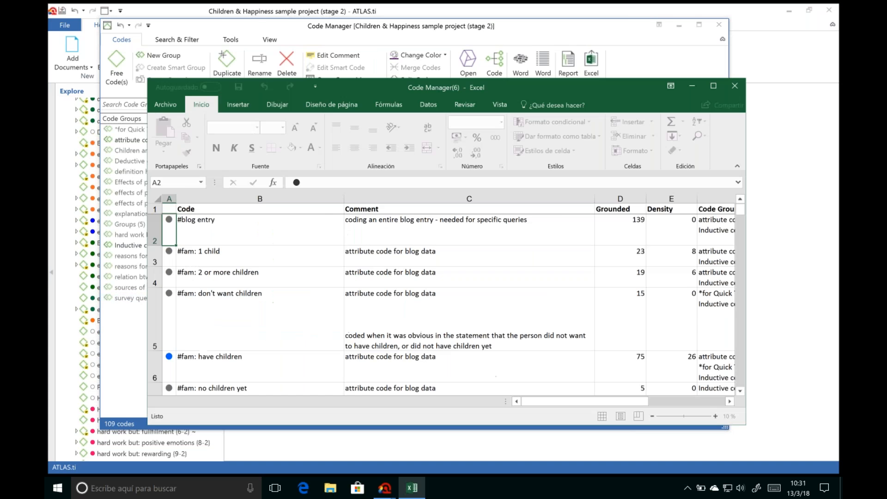
{"action": "key", "text": "super+Tab"}
{"action": "left_click", "coordinate": [257, 242]}
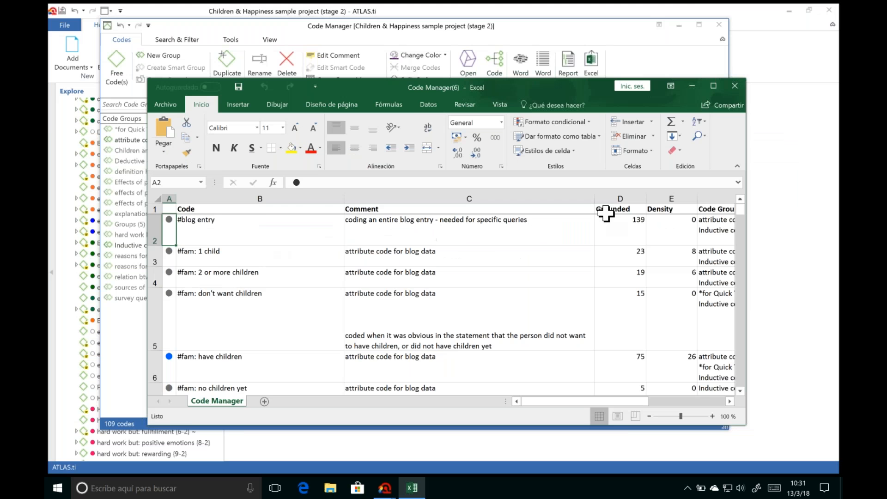
Maximize the exported workbook and look through its code, comment, Grounded, Density and Code Groups columns.
{"action": "left_click", "coordinate": [713, 86]}
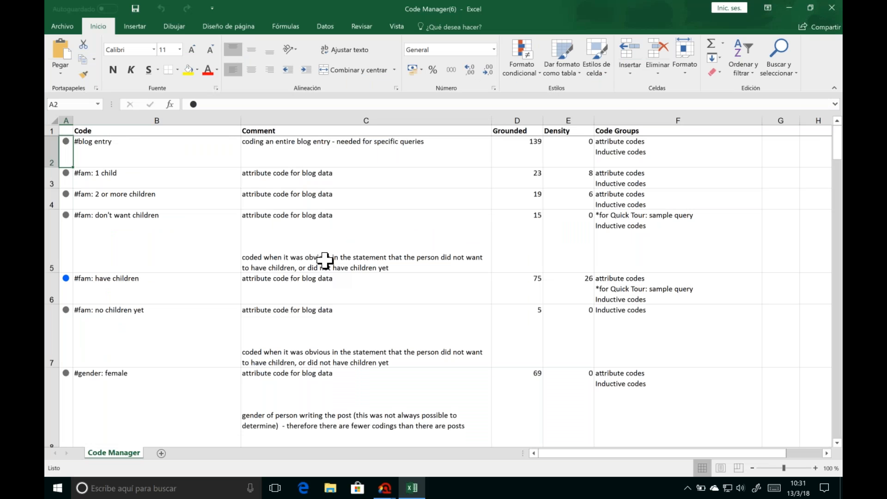
{"action": "left_click", "coordinate": [837, 443]}
{"action": "left_click", "coordinate": [838, 443]}
{"action": "left_click", "coordinate": [838, 443]}
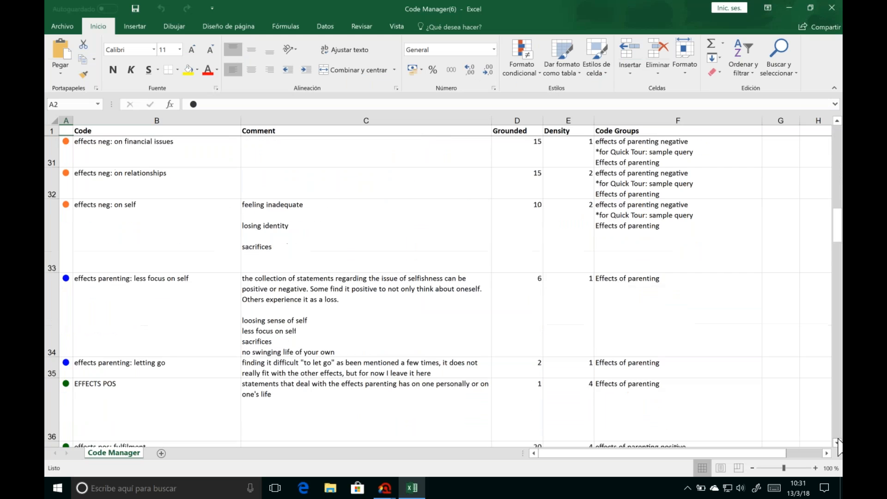
Switch back to ATLAS.ti and bring its Code Manager to the front.
{"action": "mouse_move", "coordinate": [384, 488]}
{"action": "left_click", "coordinate": [356, 447]}
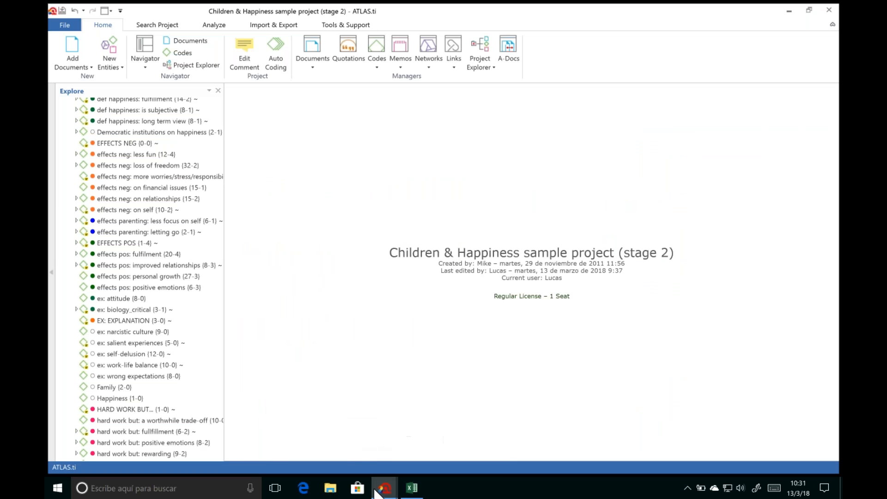
{"action": "left_click", "coordinate": [426, 422]}
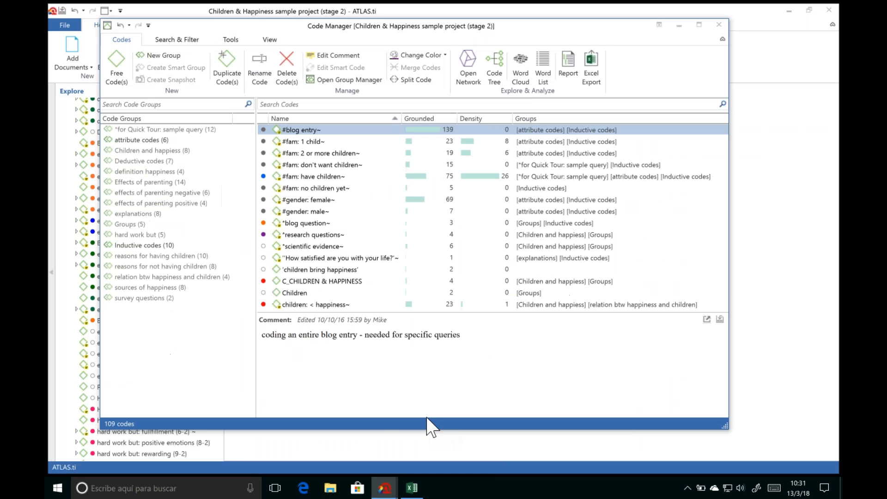
{"action": "left_click", "coordinate": [575, 69]}
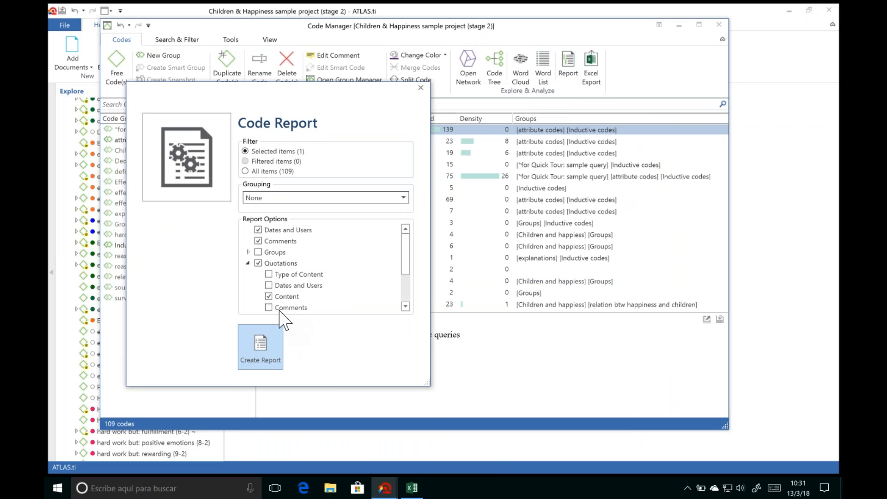
{"action": "left_click", "coordinate": [268, 285]}
{"action": "left_click", "coordinate": [420, 87]}
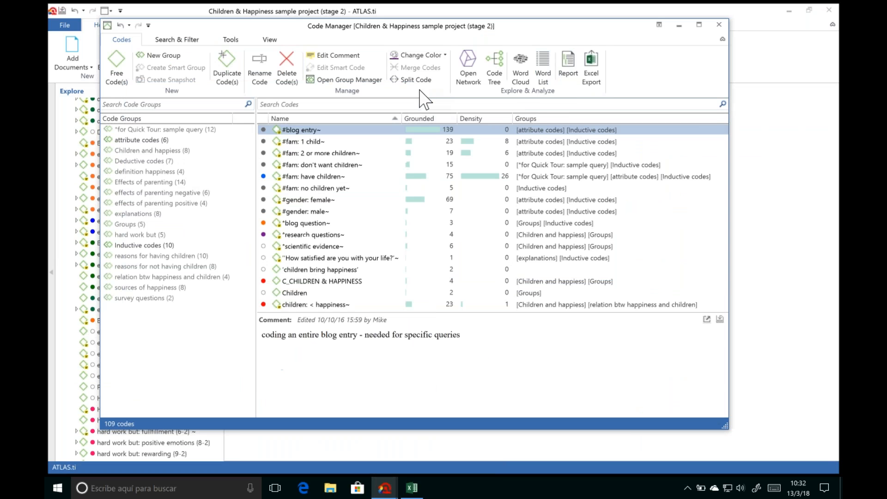
Create a code report for only C_CHILDREN & HAPPINESS, adding Codes and Memos under its Quotations.
{"action": "left_click", "coordinate": [320, 281]}
{"action": "left_click", "coordinate": [567, 65]}
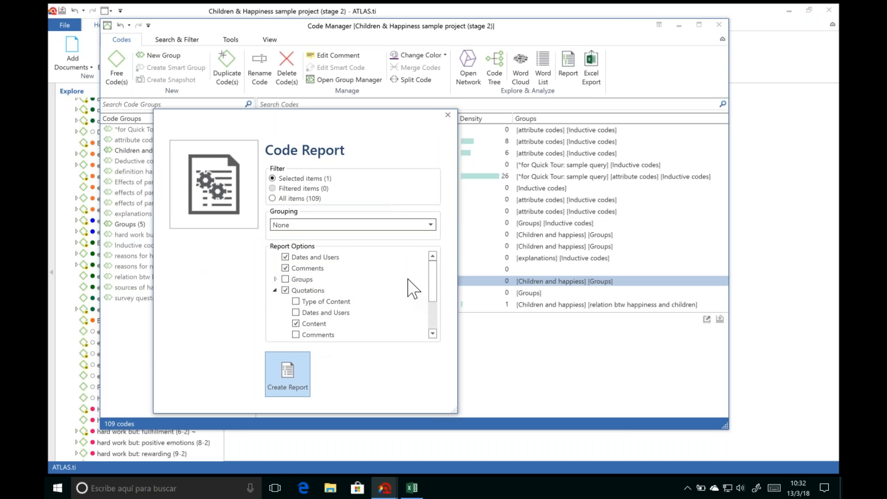
{"action": "scroll", "coordinate": [433, 295], "scroll_direction": "down", "scroll_amount": 2}
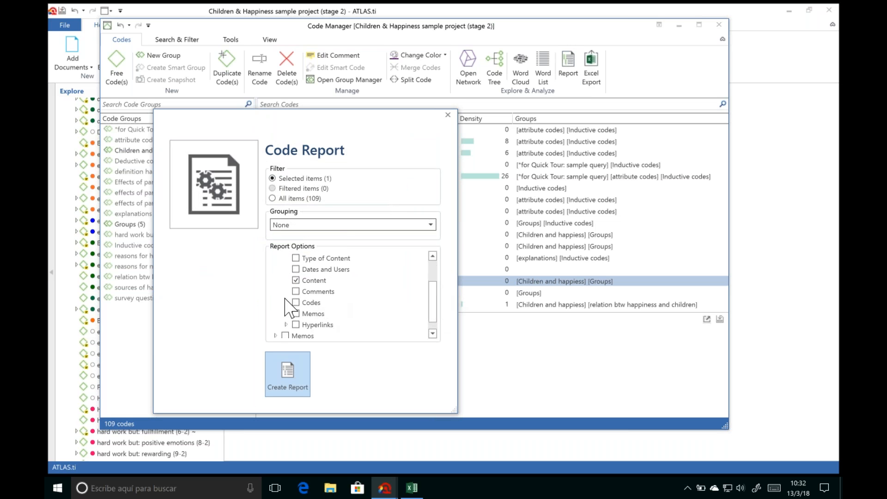
{"action": "left_click", "coordinate": [295, 303]}
{"action": "scroll", "coordinate": [433, 300], "scroll_direction": "down", "scroll_amount": 3}
{"action": "left_click", "coordinate": [295, 300]}
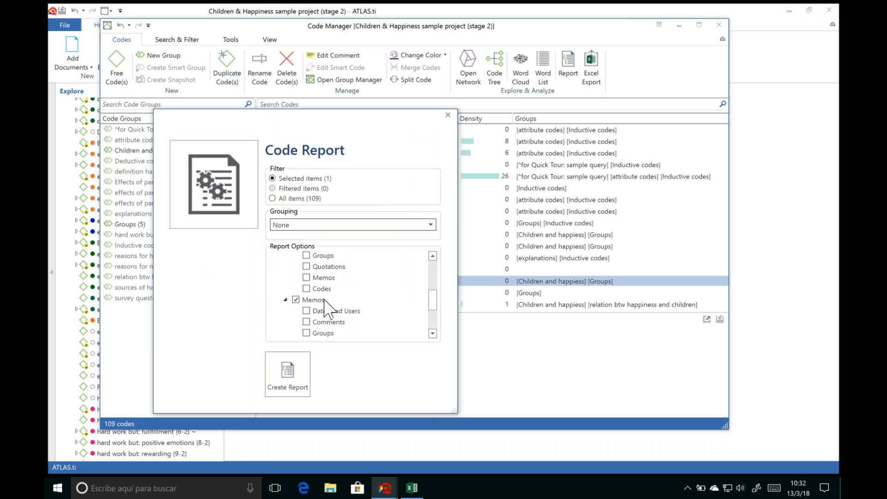
{"action": "scroll", "coordinate": [434, 324], "scroll_direction": "down", "scroll_amount": 3}
{"action": "left_click", "coordinate": [286, 311]}
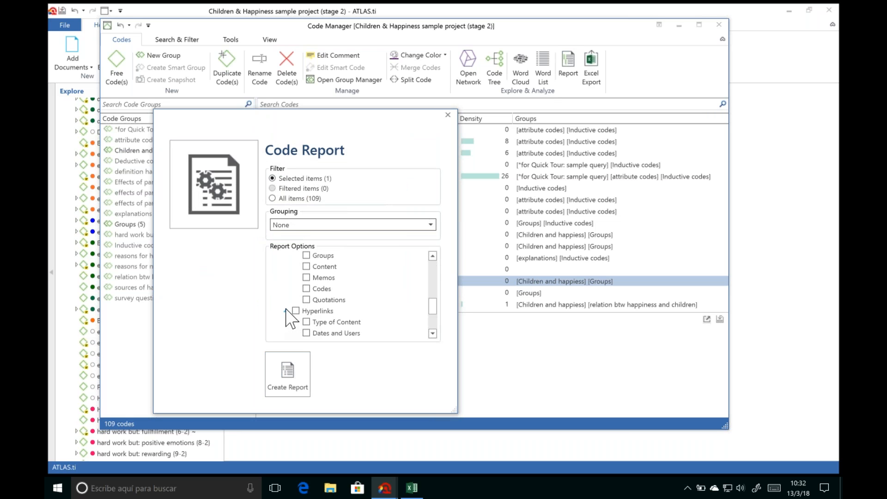
{"action": "left_click", "coordinate": [286, 311]}
{"action": "left_click", "coordinate": [296, 378]}
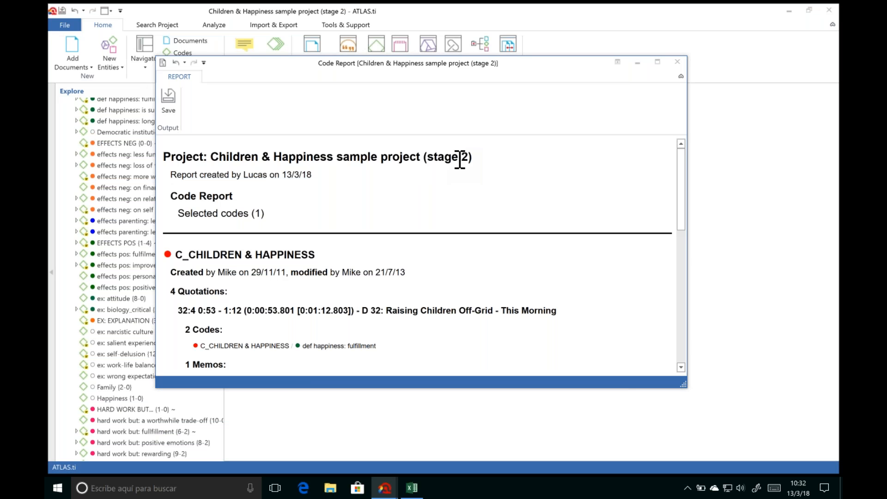
Read through the C_CHILDREN & HAPPINESS report's quotations with their codes and memos, and close the report.
{"action": "left_click_drag", "start_coordinate": [680, 213], "coordinate": [682, 247]}
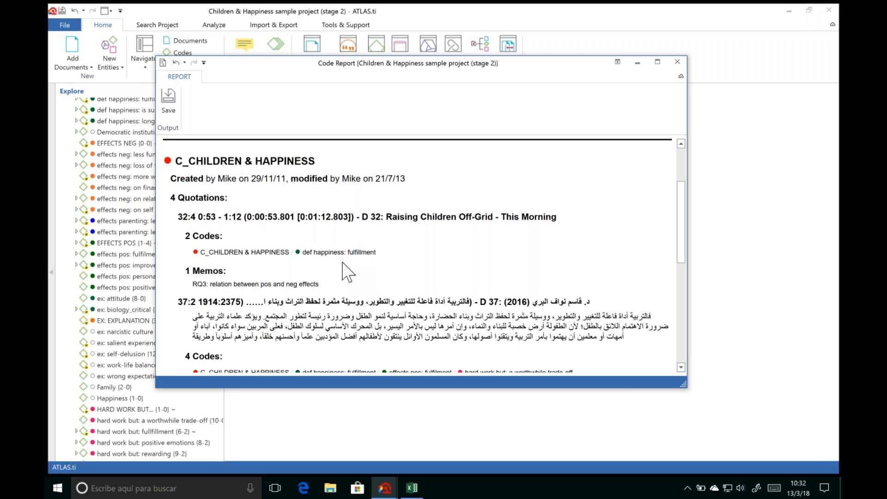
{"action": "left_click_drag", "start_coordinate": [682, 212], "coordinate": [683, 235]}
{"action": "left_click_drag", "start_coordinate": [192, 254], "coordinate": [246, 269]}
{"action": "left_click", "coordinate": [211, 269]}
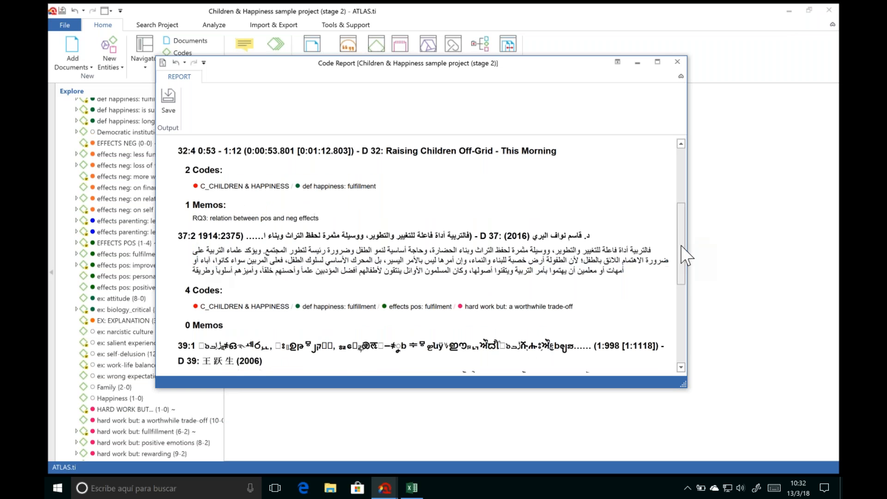
{"action": "scroll", "coordinate": [683, 249], "scroll_direction": "down", "scroll_amount": 1}
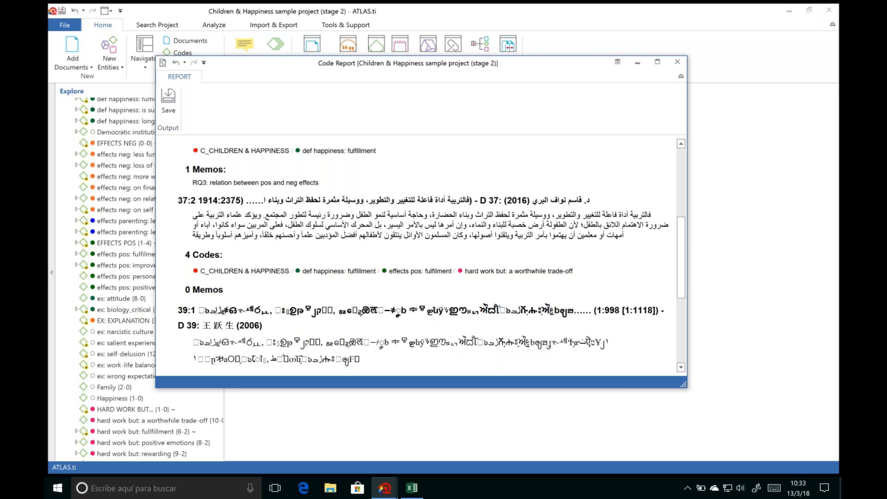
{"action": "left_click_drag", "start_coordinate": [681, 274], "coordinate": [684, 245]}
{"action": "left_click_drag", "start_coordinate": [392, 226], "coordinate": [356, 225]}
{"action": "left_click", "coordinate": [356, 226]}
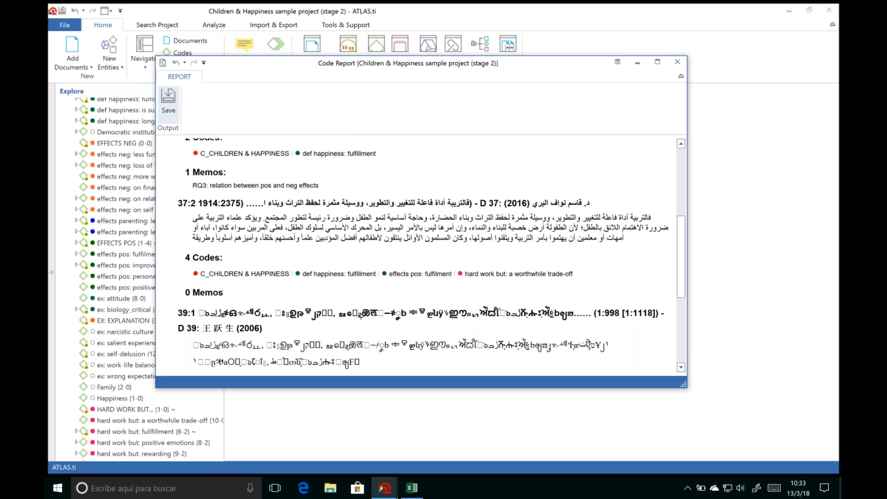
{"action": "left_click_drag", "start_coordinate": [679, 228], "coordinate": [677, 160]}
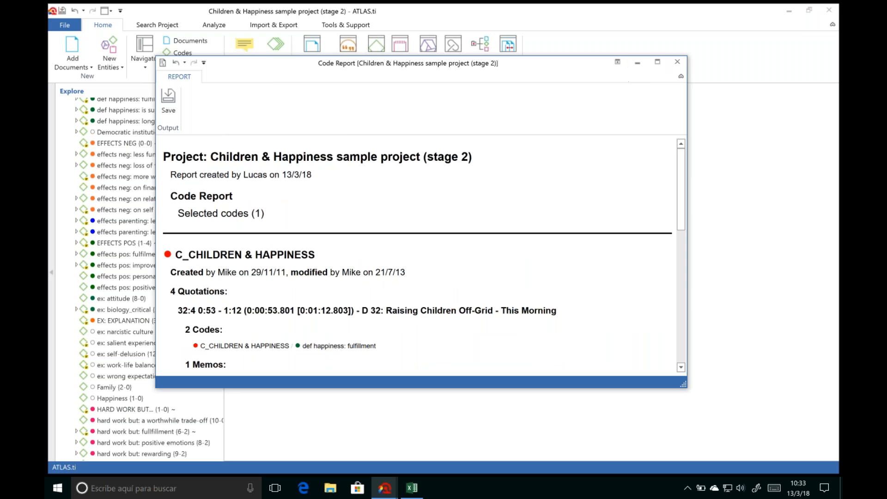
{"action": "left_click", "coordinate": [677, 61]}
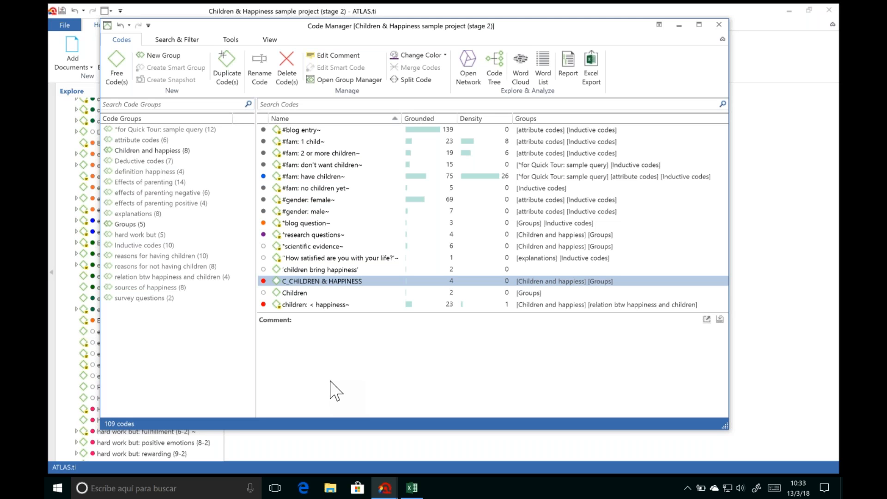
Replace the Code Manager with the Document Manager and review the previews and comments of documents D 2 through D 5.
{"action": "left_click", "coordinate": [719, 26]}
{"action": "left_click", "coordinate": [312, 46]}
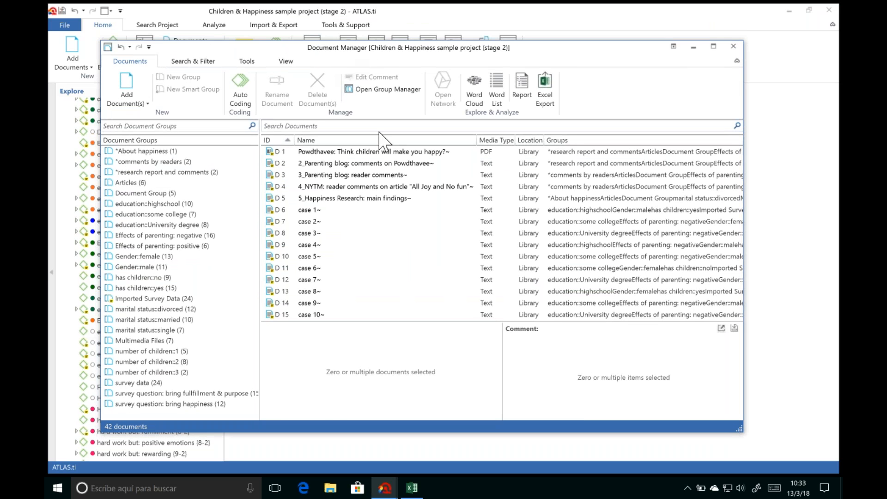
{"action": "left_click", "coordinate": [365, 164]}
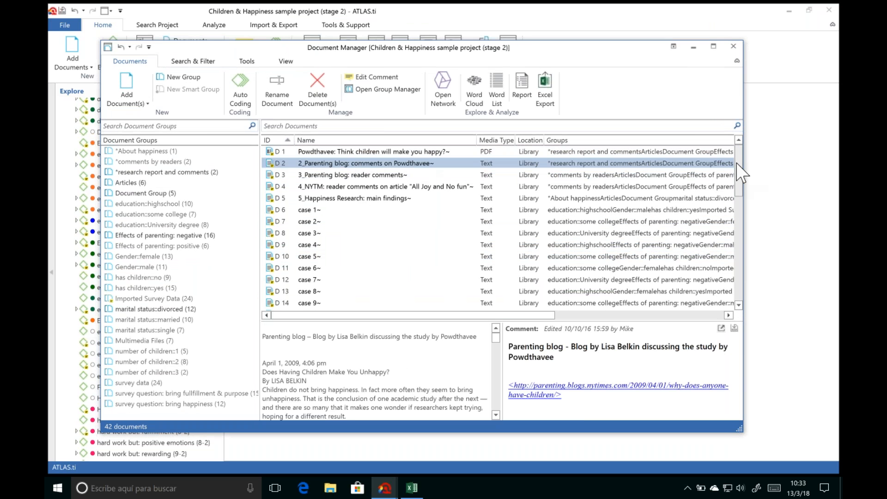
{"action": "left_click_drag", "start_coordinate": [737, 164], "coordinate": [720, 137]}
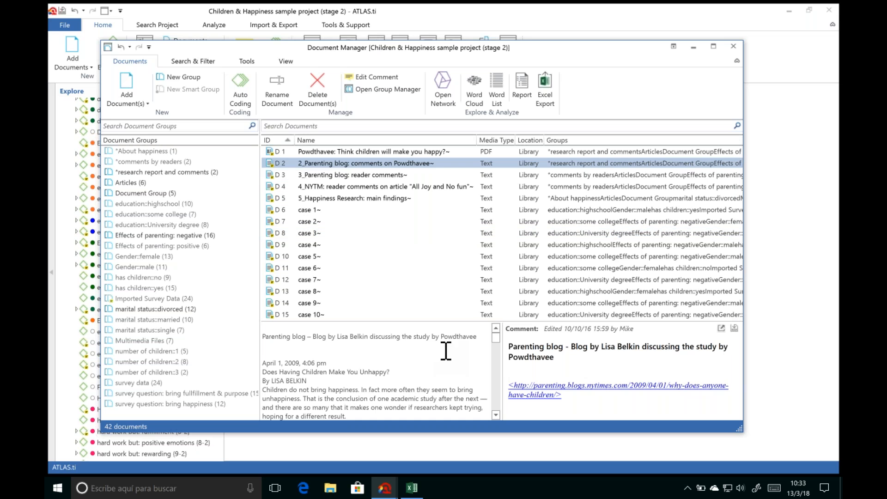
{"action": "left_click", "coordinate": [554, 355]}
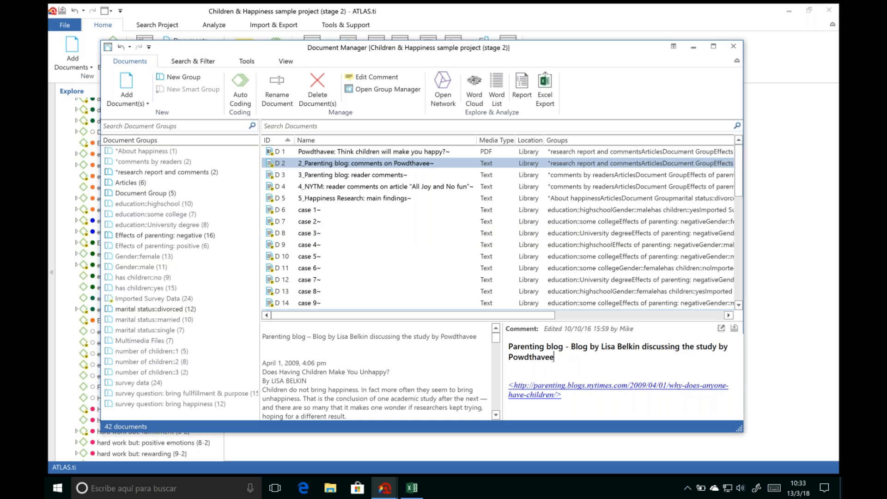
{"action": "left_click", "coordinate": [392, 175]}
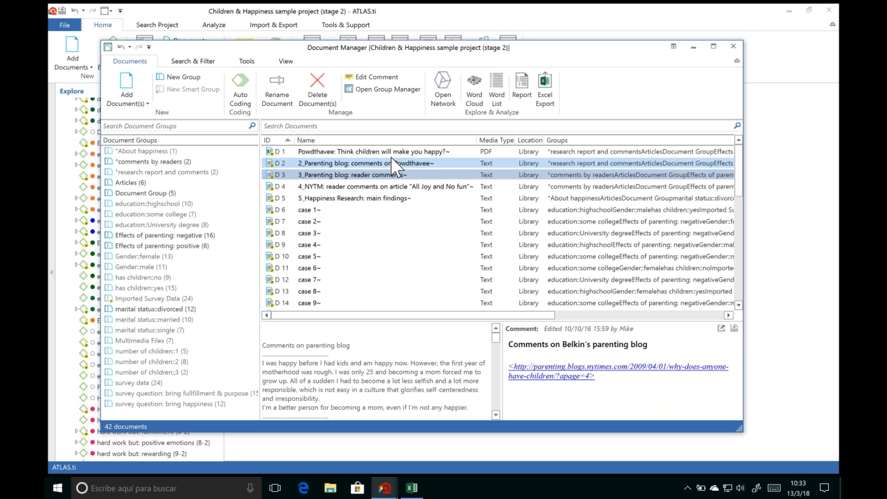
{"action": "left_click", "coordinate": [396, 186]}
{"action": "left_click", "coordinate": [398, 198]}
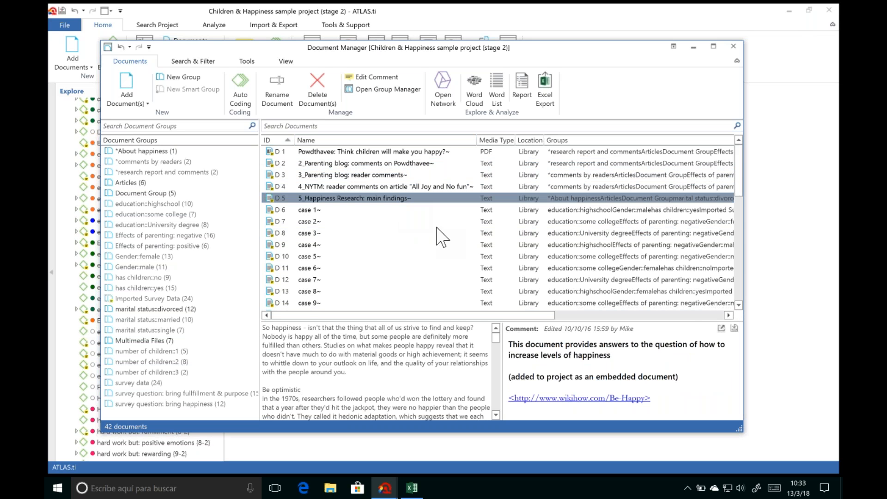
Review the preview and comment of document case 2 in the Document Manager.
{"action": "left_click", "coordinate": [323, 222]}
{"action": "left_click", "coordinate": [503, 342]}
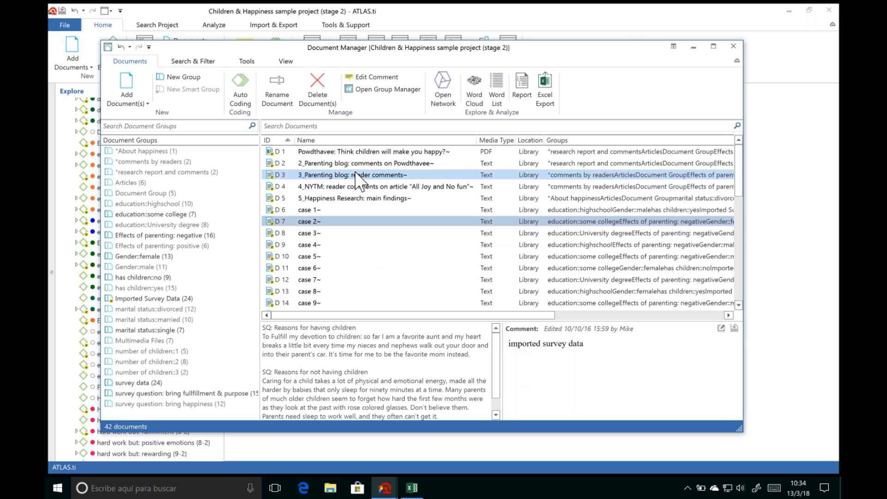
Create a document group from documents D 1 through D 5 under the suggested name, and close the Document Manager.
{"action": "left_click", "coordinate": [356, 152]}
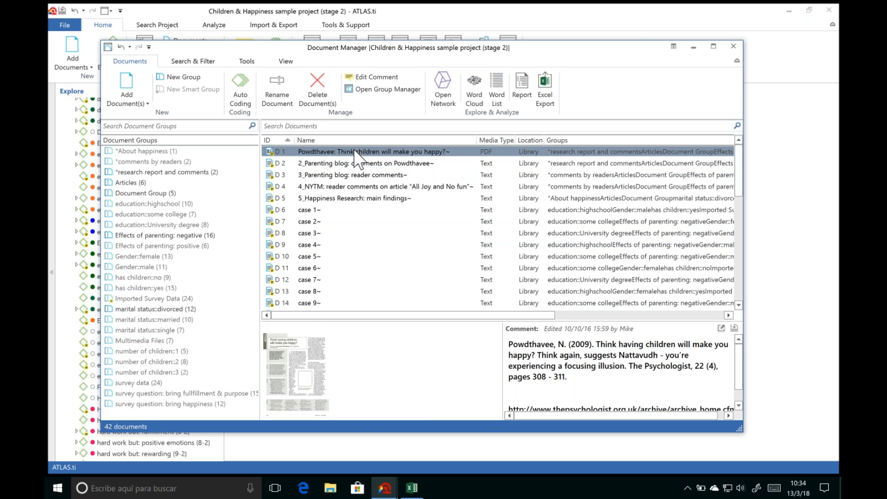
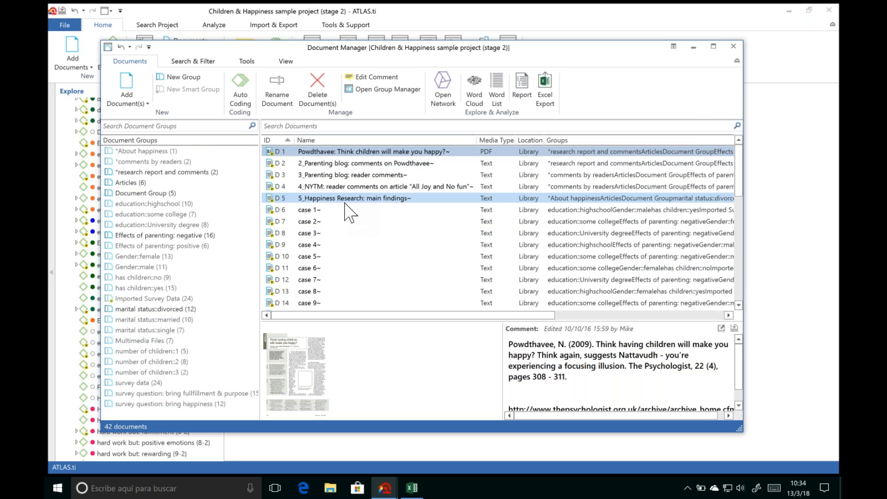
{"action": "left_click", "coordinate": [345, 204], "text": "shift"}
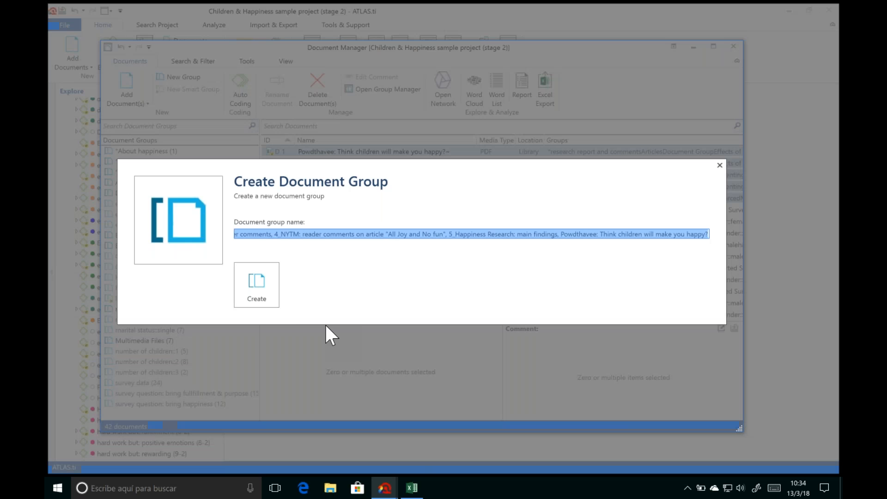
{"action": "left_click", "coordinate": [254, 291]}
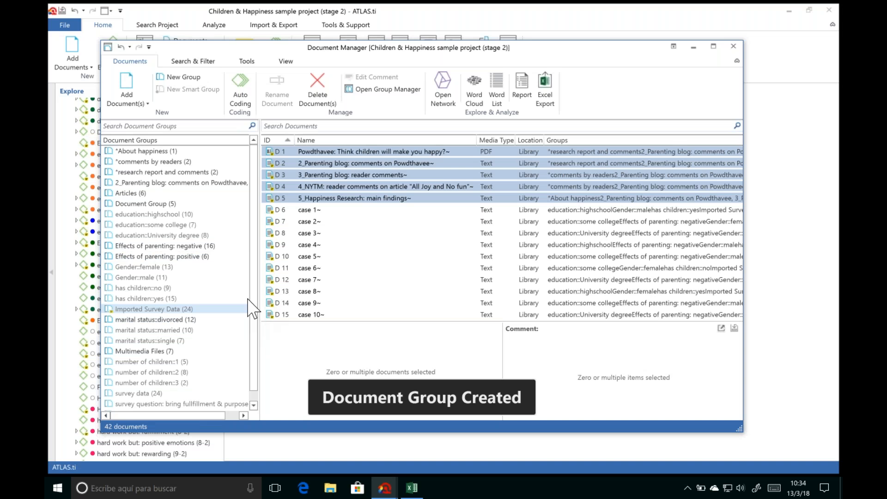
{"action": "left_click", "coordinate": [329, 222]}
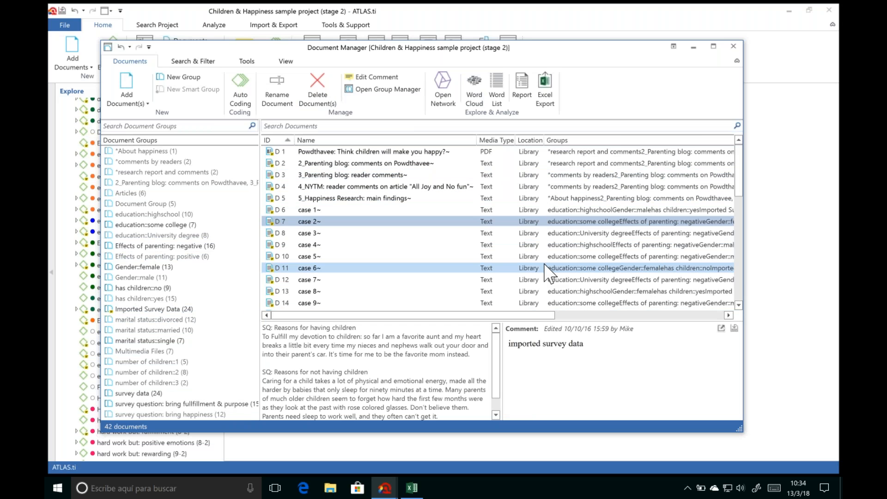
{"action": "left_click", "coordinate": [733, 46]}
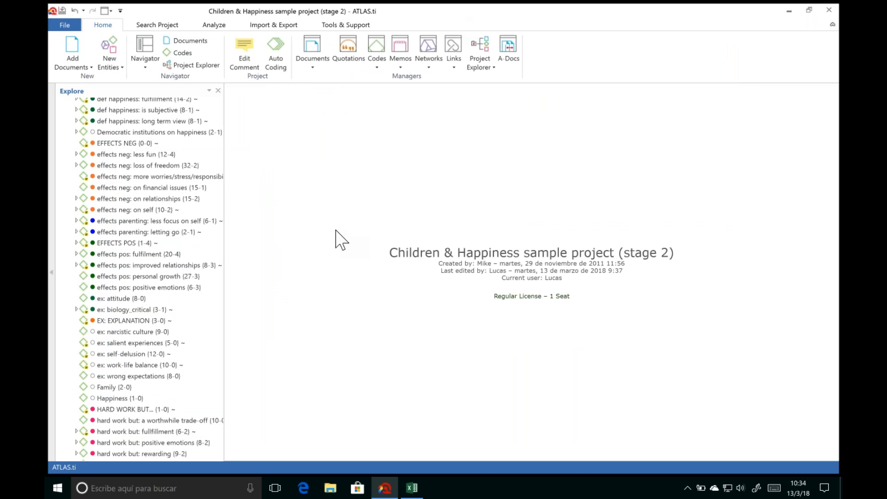
Create a new network named Definitions of Happiness.
{"action": "left_click_drag", "start_coordinate": [221, 264], "coordinate": [226, 175]}
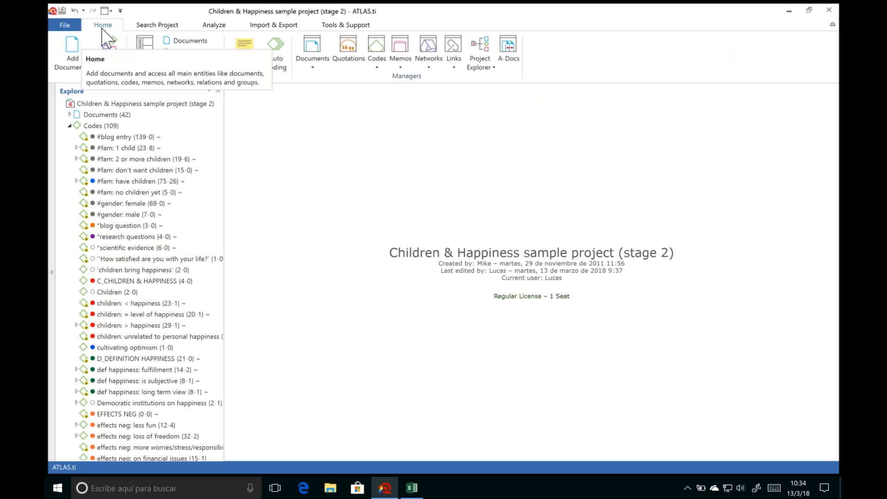
{"action": "left_click", "coordinate": [113, 50]}
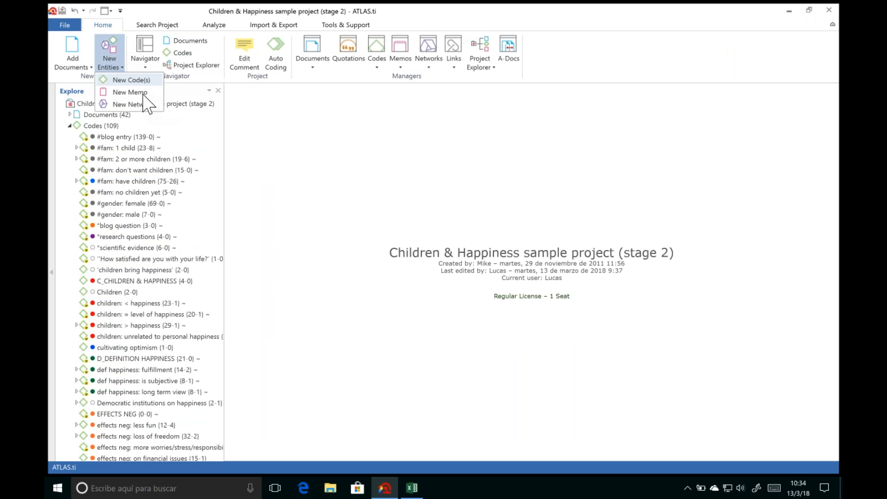
{"action": "left_click", "coordinate": [151, 104]}
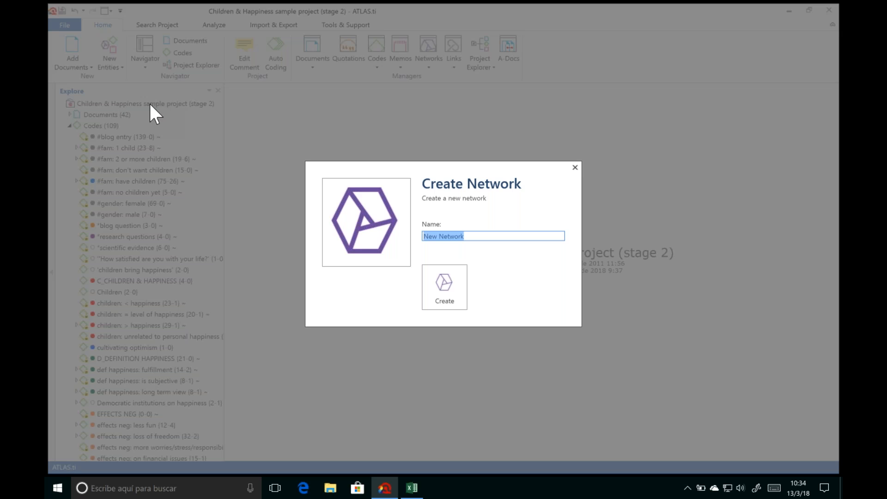
{"action": "key", "text": "BackSpace"}
{"action": "type", "text": "efinitions of Happiness"}
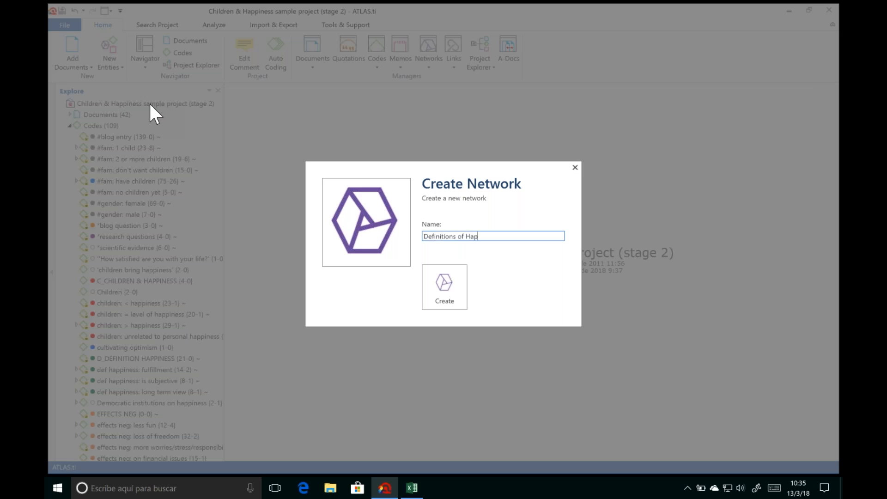
{"action": "key", "text": "Return"}
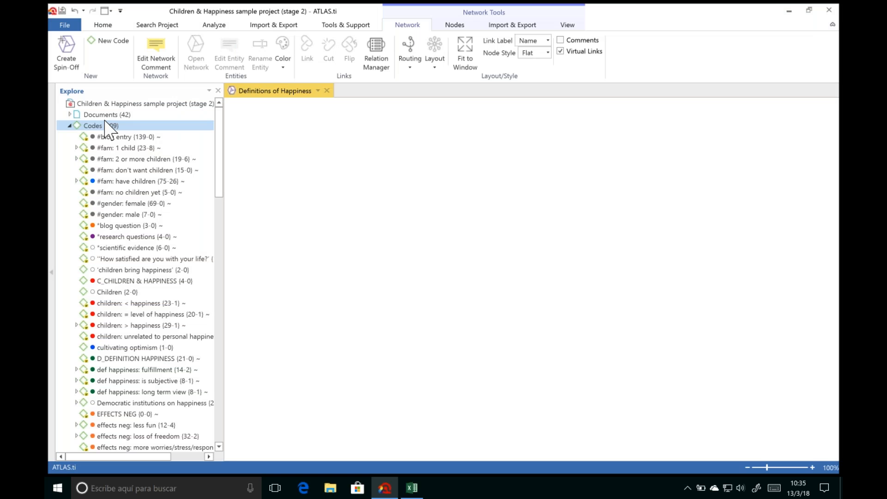
Add the codes D_DEFINITION HAPPINESS, def happiness: fulfillment, def happiness: is subjective and def happiness: long term view to the network.
{"action": "double_click", "coordinate": [84, 124]}
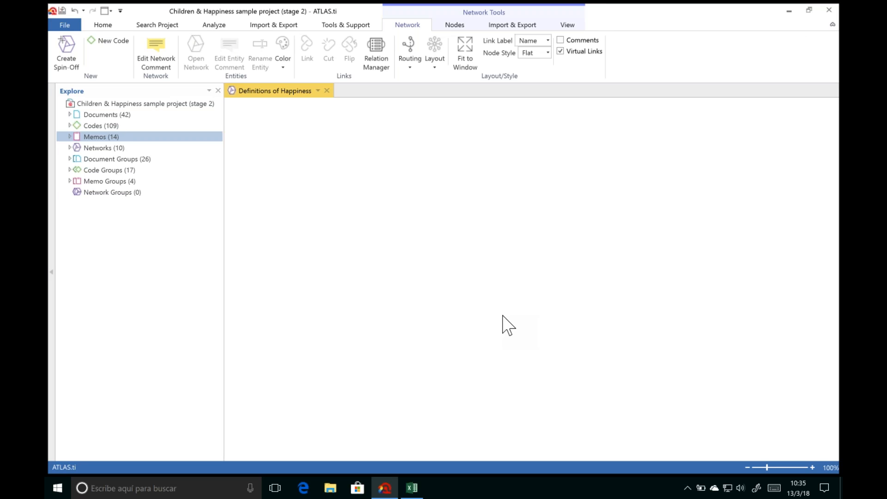
{"action": "double_click", "coordinate": [70, 125]}
{"action": "left_click_drag", "start_coordinate": [219, 145], "coordinate": [220, 186]}
{"action": "left_click", "coordinate": [121, 201]}
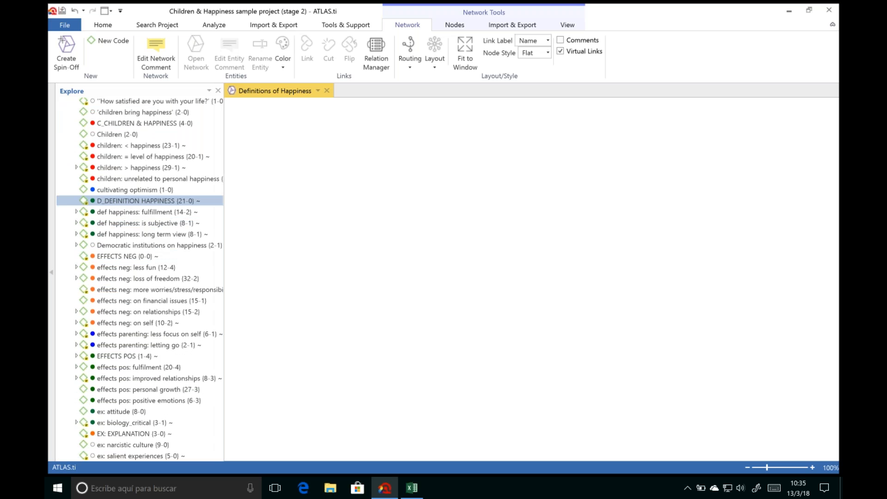
{"action": "left_click_drag", "start_coordinate": [121, 201], "coordinate": [468, 144]}
{"action": "left_click_drag", "start_coordinate": [170, 212], "coordinate": [502, 242]}
{"action": "left_click_drag", "start_coordinate": [138, 235], "coordinate": [624, 208]}
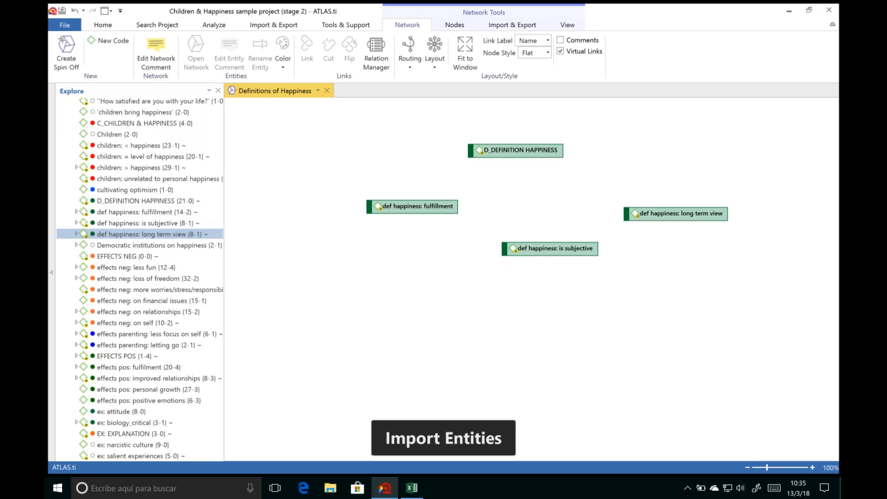
Arrange the nodes with D_DEFINITION HAPPINESS centred above a row of the three def happiness codes.
{"action": "left_click_drag", "start_coordinate": [498, 150], "coordinate": [524, 151]}
{"action": "left_click_drag", "start_coordinate": [430, 207], "coordinate": [433, 241]}
{"action": "left_click_drag", "start_coordinate": [661, 213], "coordinate": [670, 237]}
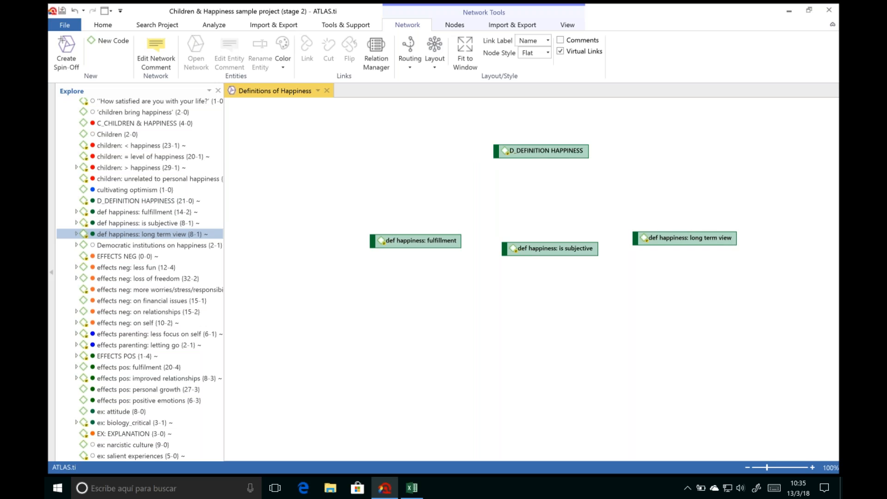
{"action": "left_click_drag", "start_coordinate": [551, 155], "coordinate": [557, 156]}
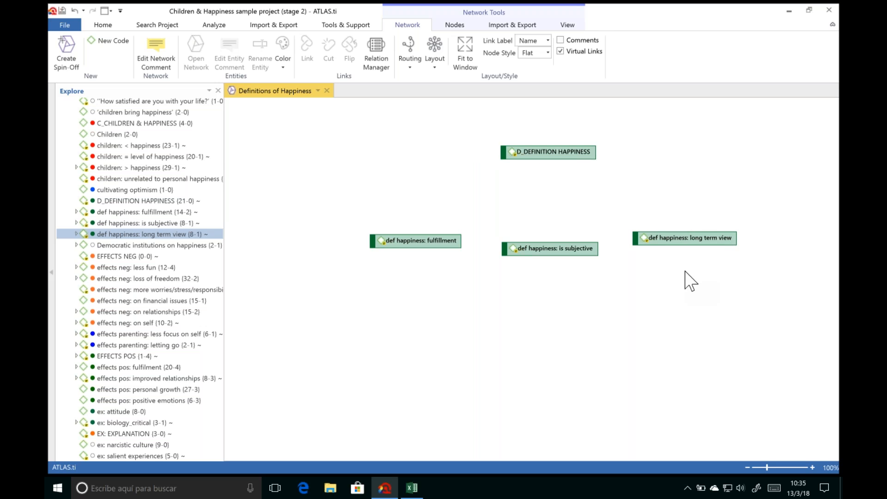
Link the fulfillment, is subjective and long term view codes to D_DEFINITION HAPPINESS with the "is a" relation.
{"action": "left_click", "coordinate": [415, 242]}
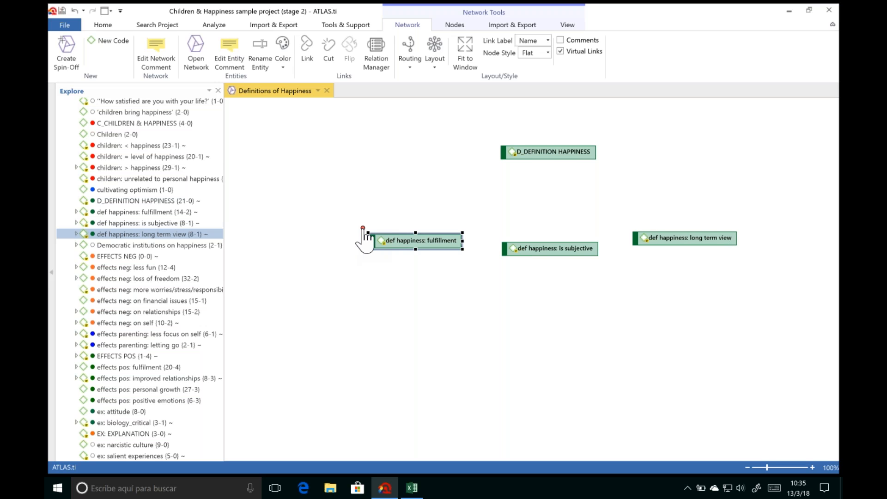
{"action": "left_click_drag", "start_coordinate": [363, 230], "coordinate": [550, 155]}
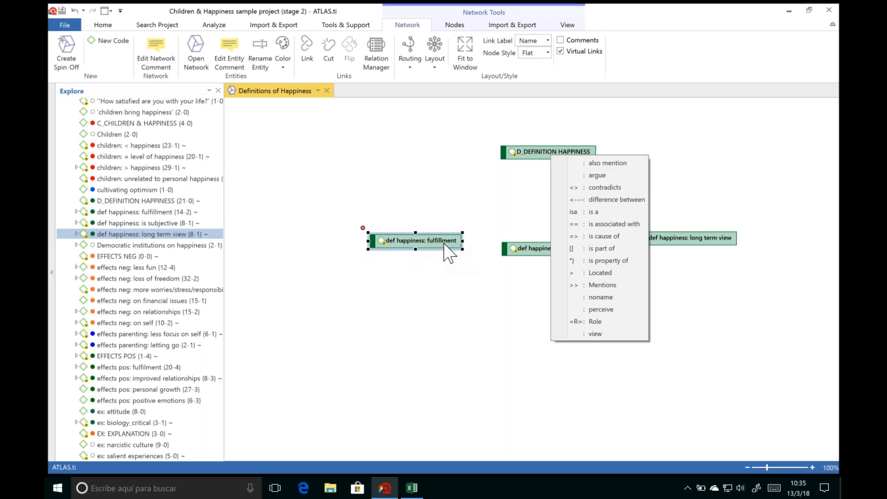
{"action": "left_click", "coordinate": [593, 211]}
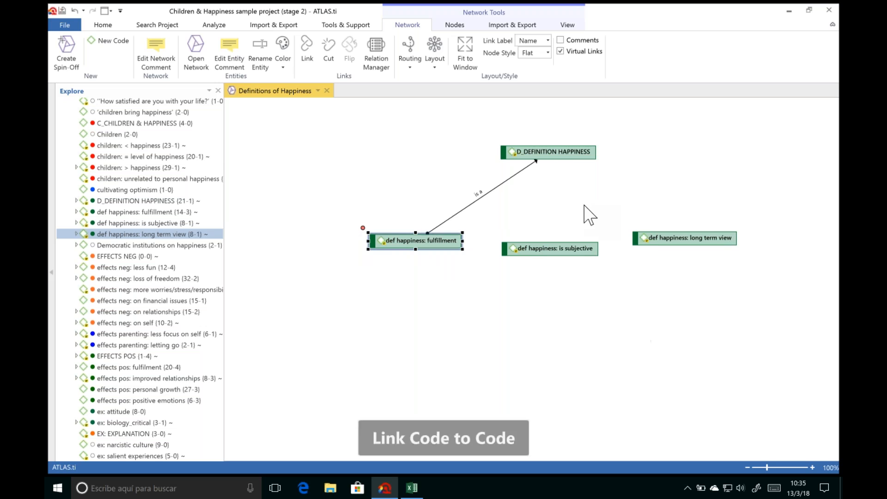
{"action": "left_click", "coordinate": [538, 248]}
{"action": "left_click_drag", "start_coordinate": [495, 236], "coordinate": [548, 163]}
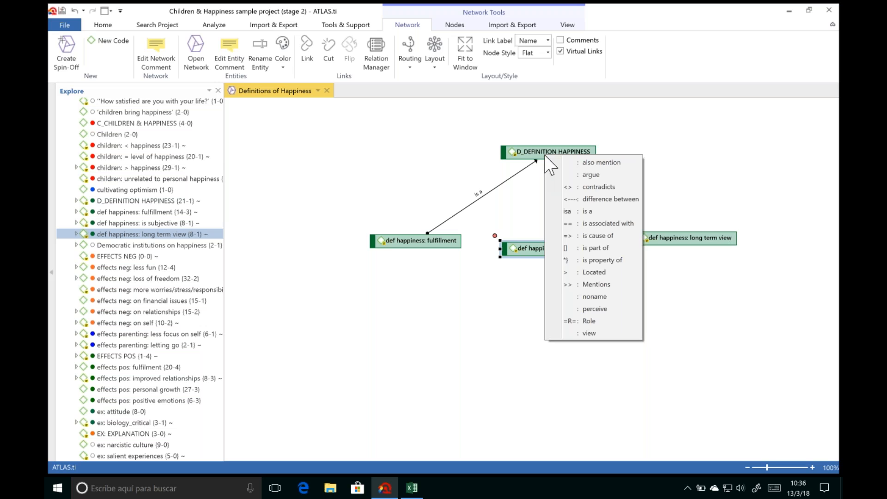
{"action": "left_click", "coordinate": [600, 222]}
{"action": "left_click", "coordinate": [644, 238]}
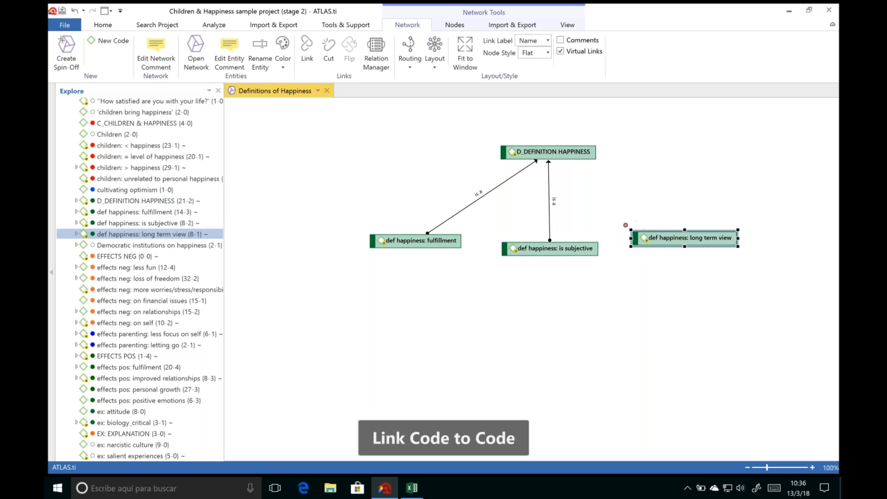
{"action": "left_click_drag", "start_coordinate": [626, 226], "coordinate": [573, 153]}
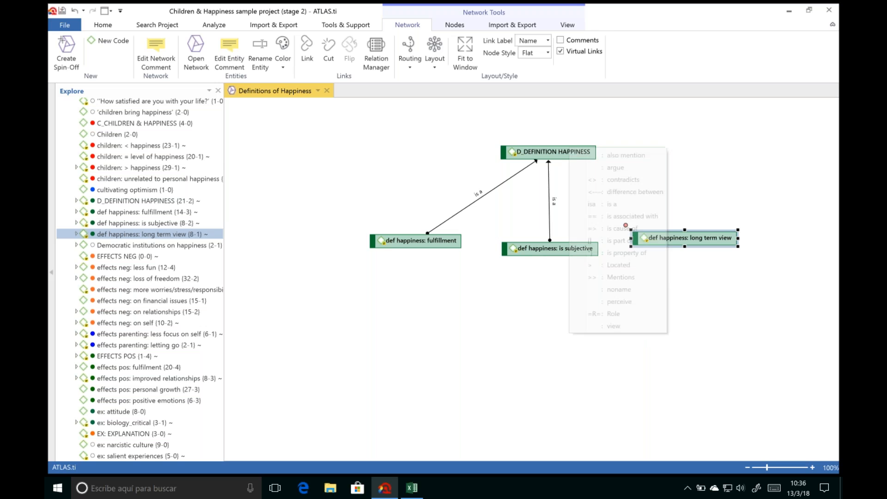
{"action": "left_click", "coordinate": [615, 204]}
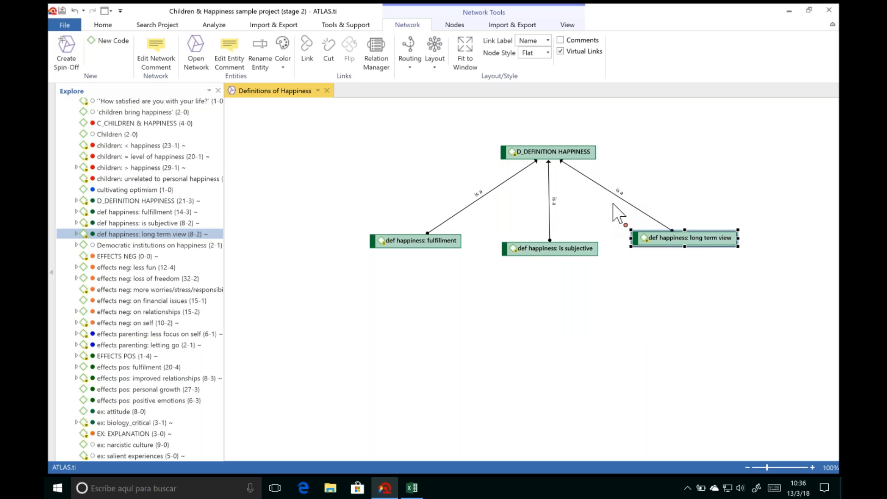
{"action": "left_click", "coordinate": [481, 194]}
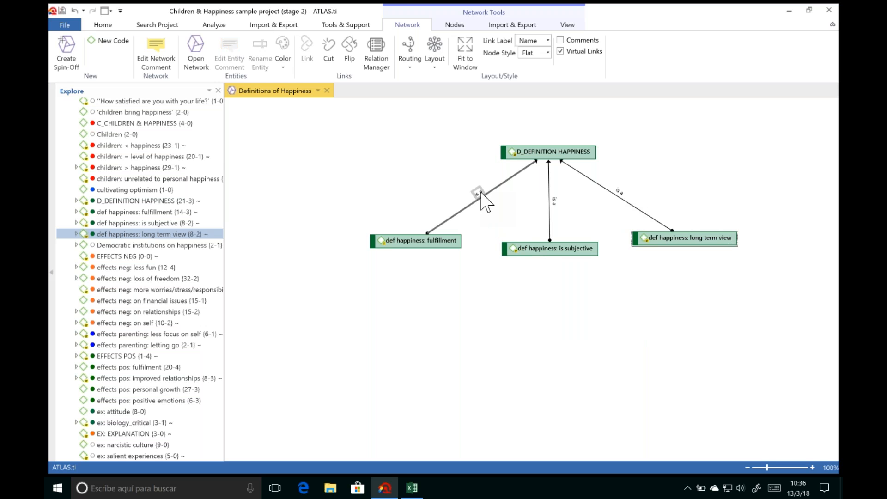
{"action": "left_click", "coordinate": [584, 203]}
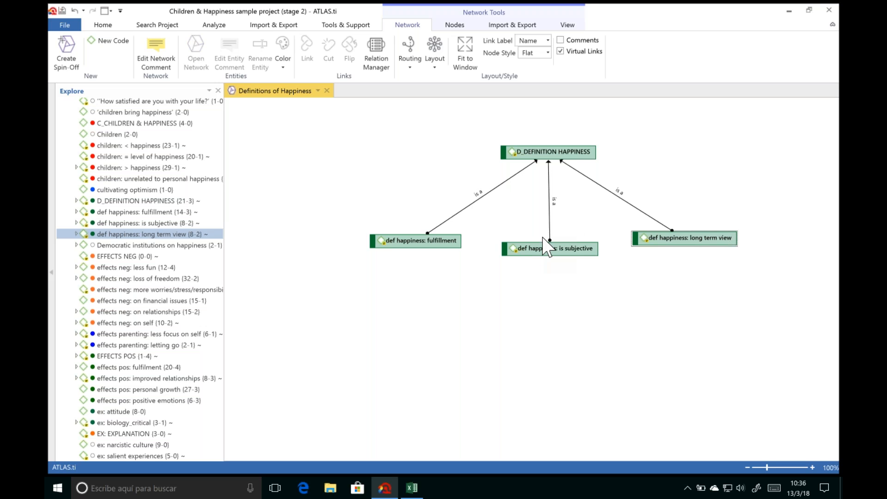
Show comments and frequencies in the network nodes, and move the fulfillment node farther away from the is subjective node.
{"action": "left_click", "coordinate": [566, 26]}
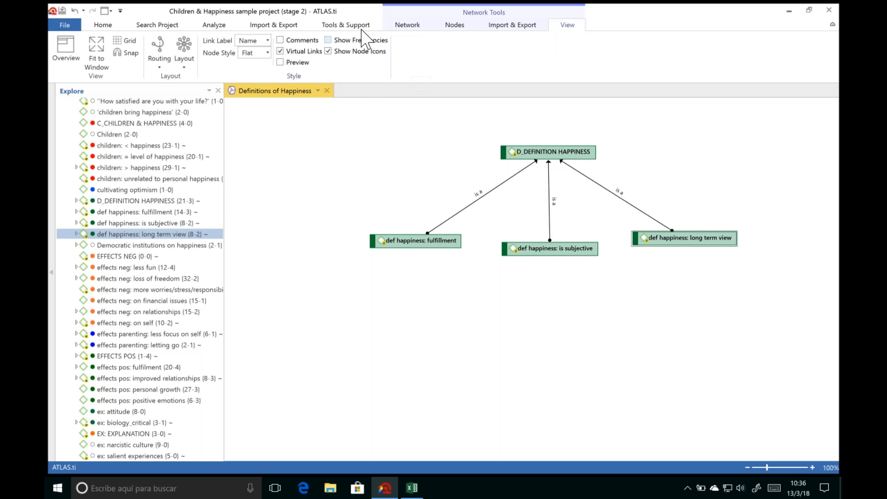
{"action": "left_click", "coordinate": [280, 40]}
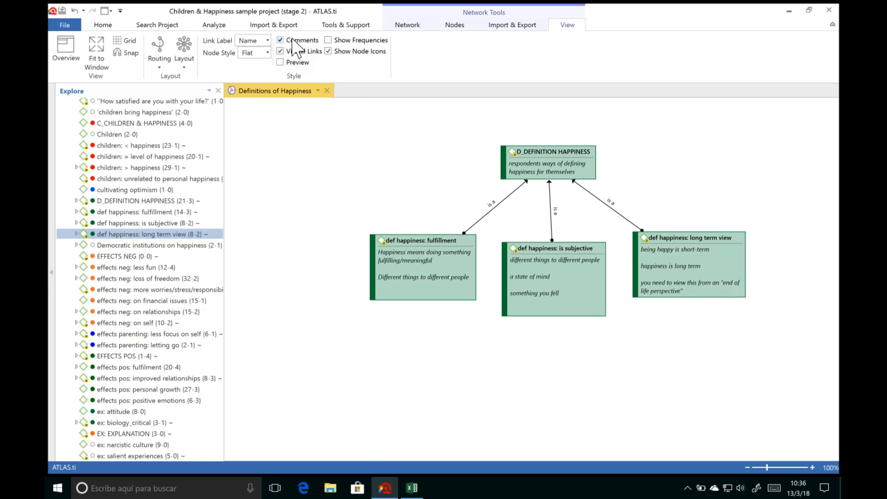
{"action": "left_click", "coordinate": [328, 41]}
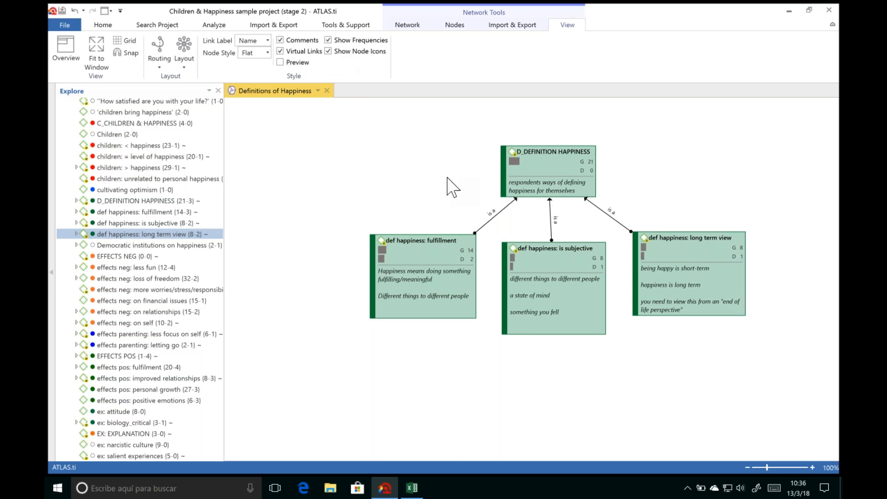
{"action": "left_click_drag", "start_coordinate": [455, 255], "coordinate": [413, 248]}
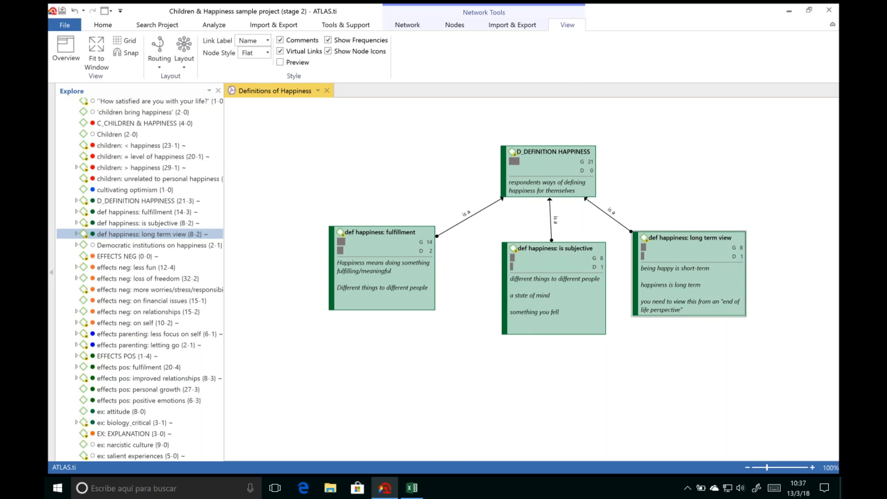
Close the Definitions of Happiness network and reopen it from the project's list of networks.
{"action": "left_click", "coordinate": [327, 90]}
{"action": "scroll", "coordinate": [225, 290], "scroll_direction": "down", "scroll_amount": 9}
{"action": "scroll", "coordinate": [220, 282], "scroll_direction": "down", "scroll_amount": 15}
{"action": "left_click", "coordinate": [70, 411]}
{"action": "scroll", "coordinate": [219, 376], "scroll_direction": "down", "scroll_amount": 4}
{"action": "double_click", "coordinate": [139, 314]}
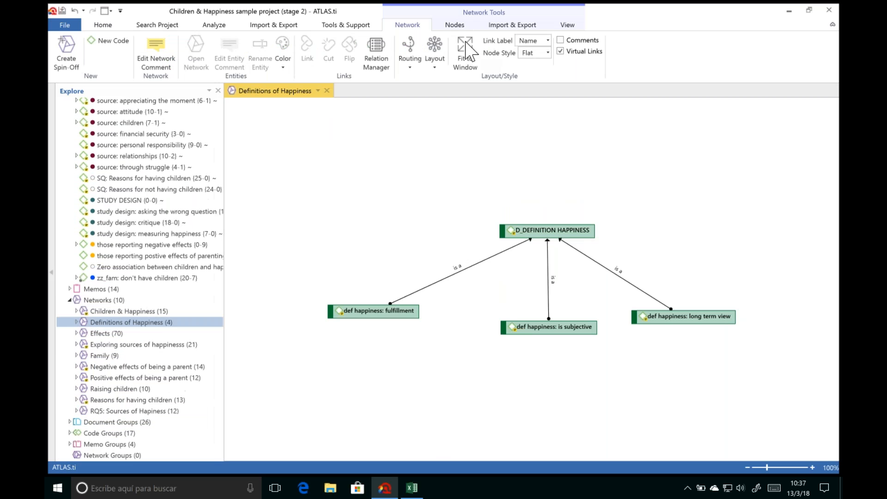
Turn on frequencies and comments for the nodes of the reopened network.
{"action": "left_click", "coordinate": [567, 25]}
{"action": "left_click", "coordinate": [328, 40]}
{"action": "left_click", "coordinate": [280, 40]}
Rearrange the expanded nodes higher on the canvas, with D_DEFINITION HAPPINESS on top and the three definition codes spread out below it.
{"action": "left_click_drag", "start_coordinate": [583, 259], "coordinate": [583, 199]}
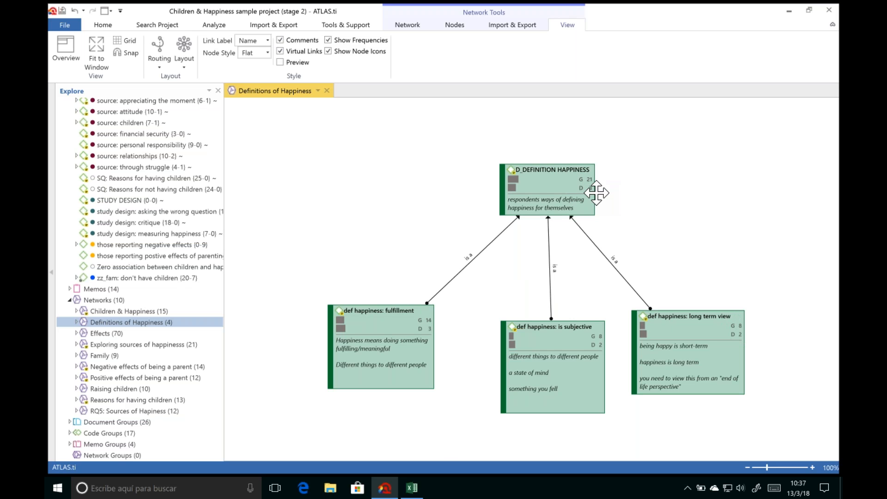
{"action": "left_click_drag", "start_coordinate": [397, 322], "coordinate": [397, 272]}
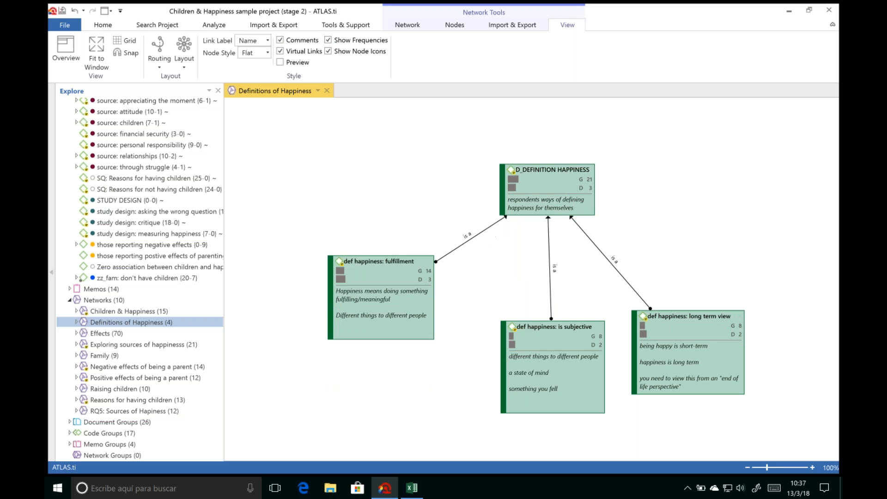
{"action": "left_click_drag", "start_coordinate": [552, 330], "coordinate": [552, 292]}
{"action": "left_click_drag", "start_coordinate": [654, 325], "coordinate": [708, 241]}
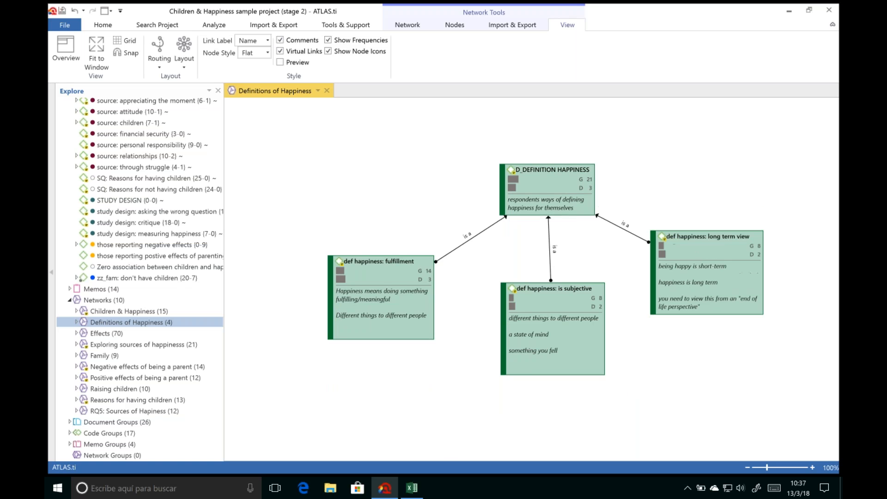
{"action": "left_click_drag", "start_coordinate": [407, 261], "coordinate": [406, 254]}
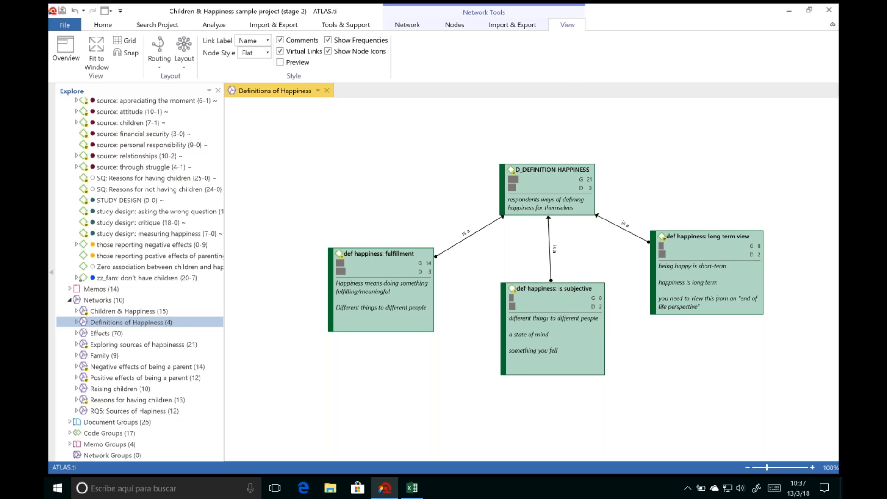
Import the quotation neighbors of the def happiness: is subjective code into the network.
{"action": "right_click", "coordinate": [544, 297]}
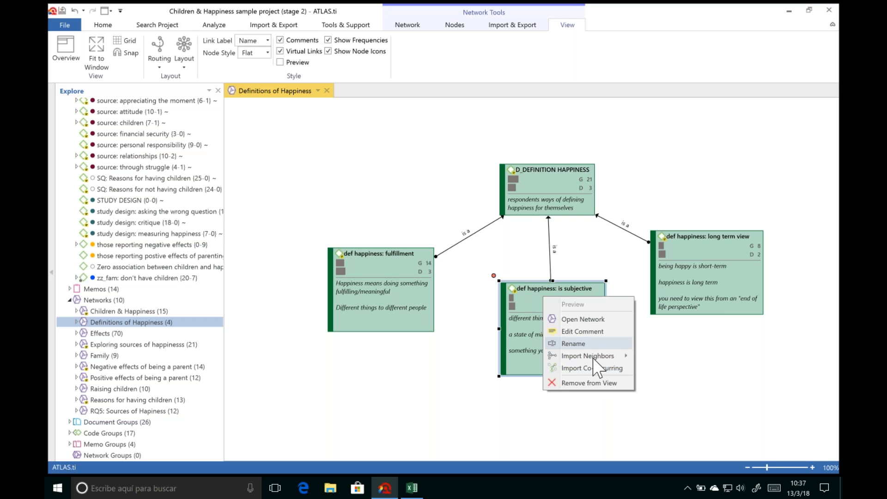
{"action": "mouse_move", "coordinate": [608, 360]}
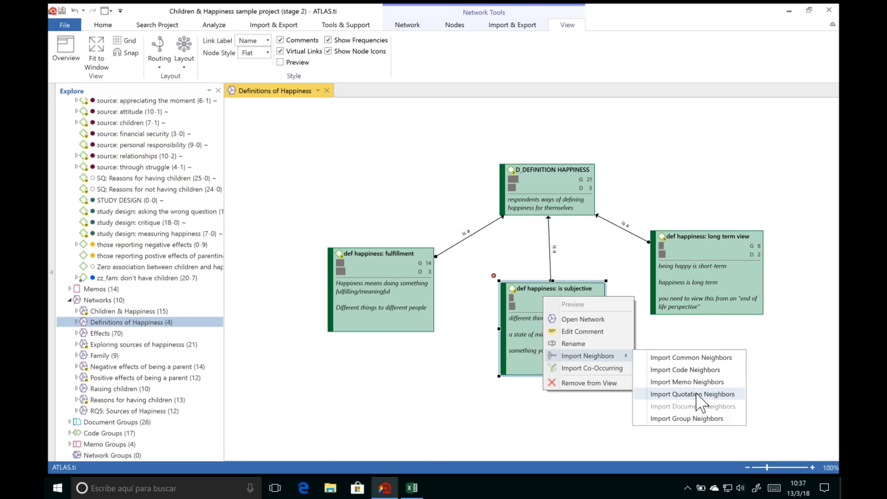
{"action": "left_click", "coordinate": [679, 394]}
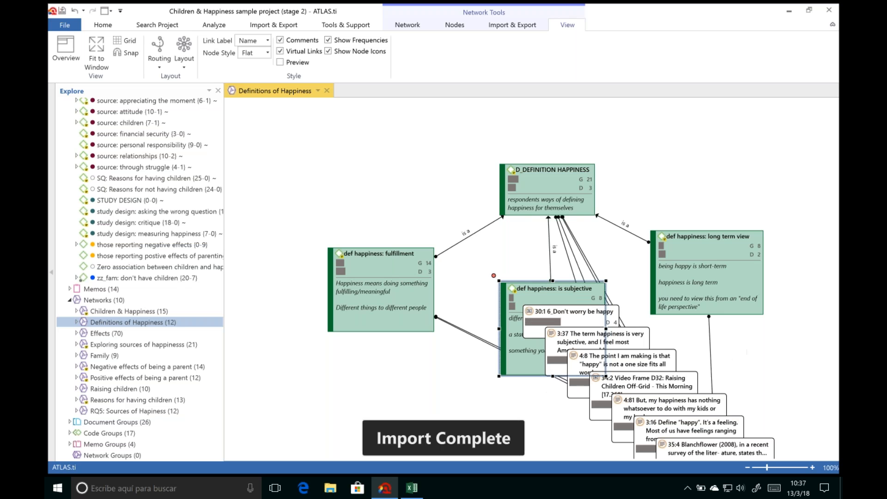
Spread the overlapping imported quotation nodes apart below the three definition codes so that each one can be read.
{"action": "scroll", "coordinate": [721, 391], "scroll_direction": "down", "scroll_amount": 3}
{"action": "left_click_drag", "start_coordinate": [721, 391], "coordinate": [324, 326]}
{"action": "left_click_drag", "start_coordinate": [536, 244], "coordinate": [535, 215]}
{"action": "left_click_drag", "start_coordinate": [667, 374], "coordinate": [456, 378]}
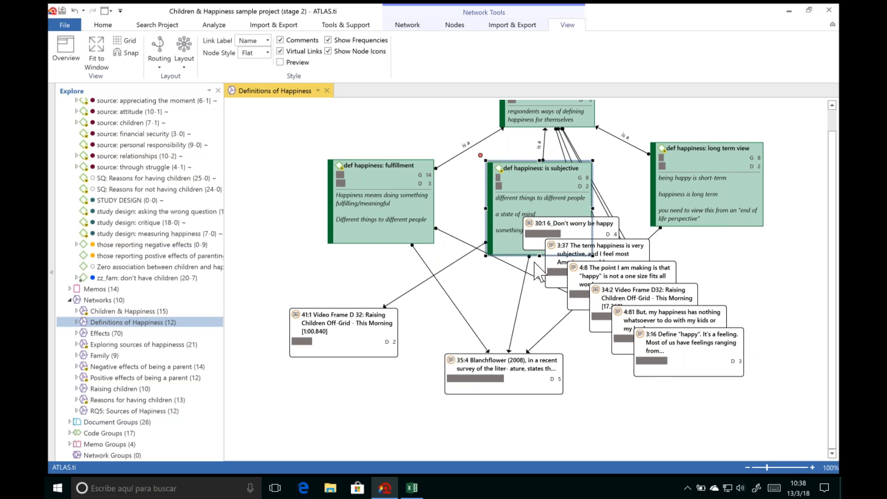
{"action": "left_click_drag", "start_coordinate": [554, 274], "coordinate": [351, 397]}
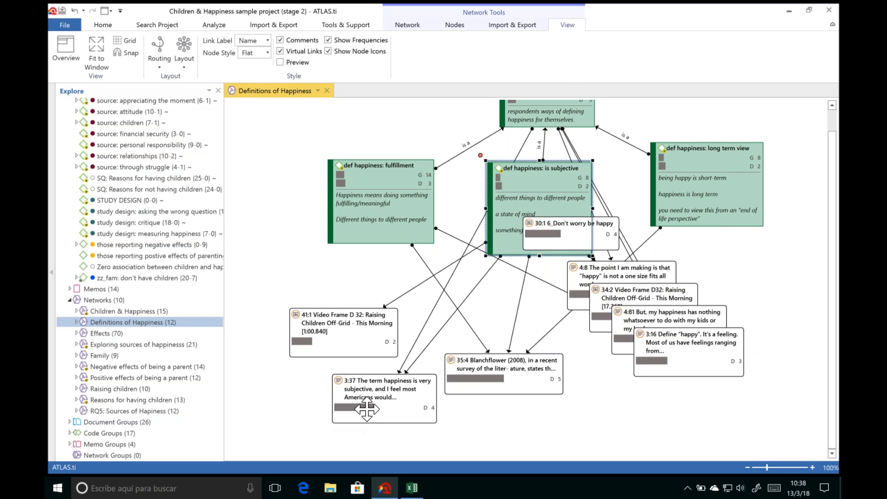
{"action": "left_click_drag", "start_coordinate": [408, 374], "coordinate": [359, 394]}
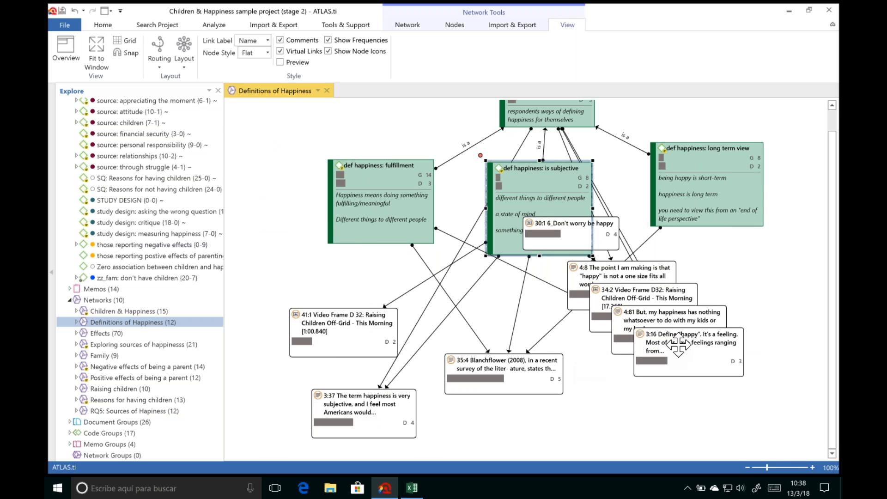
{"action": "left_click_drag", "start_coordinate": [670, 349], "coordinate": [728, 298]}
{"action": "left_click_drag", "start_coordinate": [660, 323], "coordinate": [665, 376]}
{"action": "left_click_drag", "start_coordinate": [642, 300], "coordinate": [552, 417]}
{"action": "left_click_drag", "start_coordinate": [619, 277], "coordinate": [633, 296]}
{"action": "left_click_drag", "start_coordinate": [571, 223], "coordinate": [493, 291]}
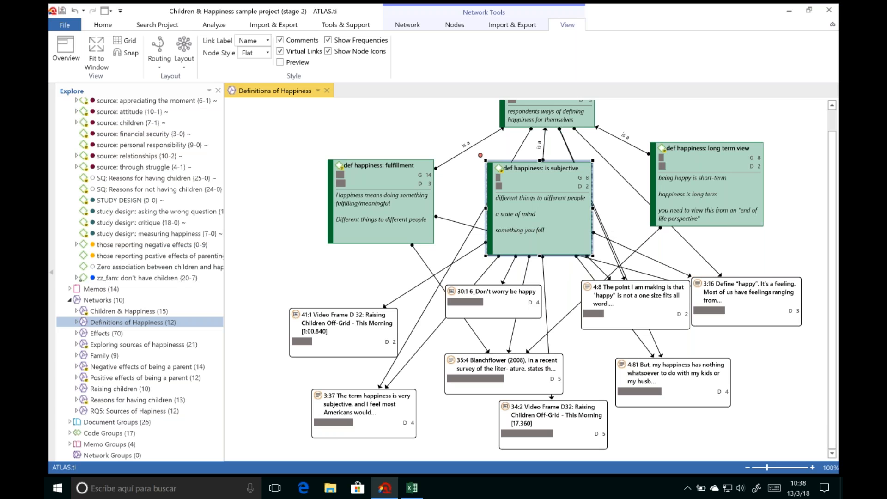
Turn on node previews and move quotations 41:1, 3:37 and 35:4 outward and down to reduce the overlap.
{"action": "left_click", "coordinate": [280, 62]}
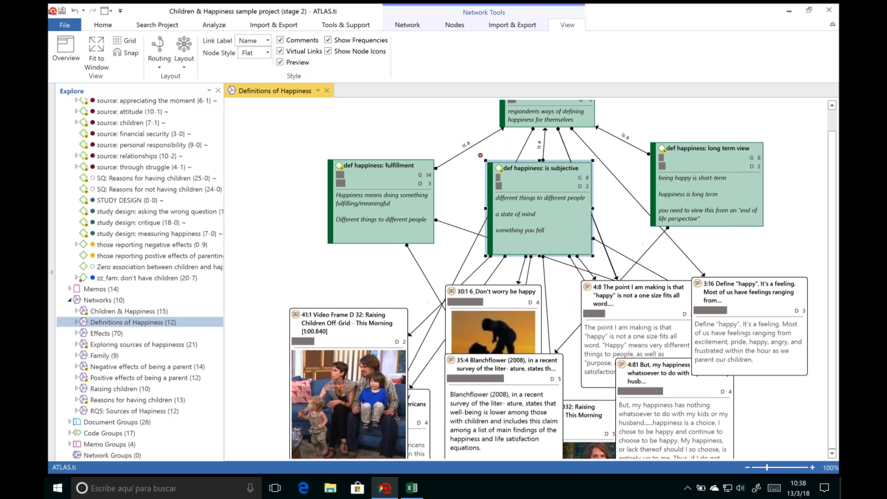
{"action": "left_click_drag", "start_coordinate": [339, 361], "coordinate": [279, 306]}
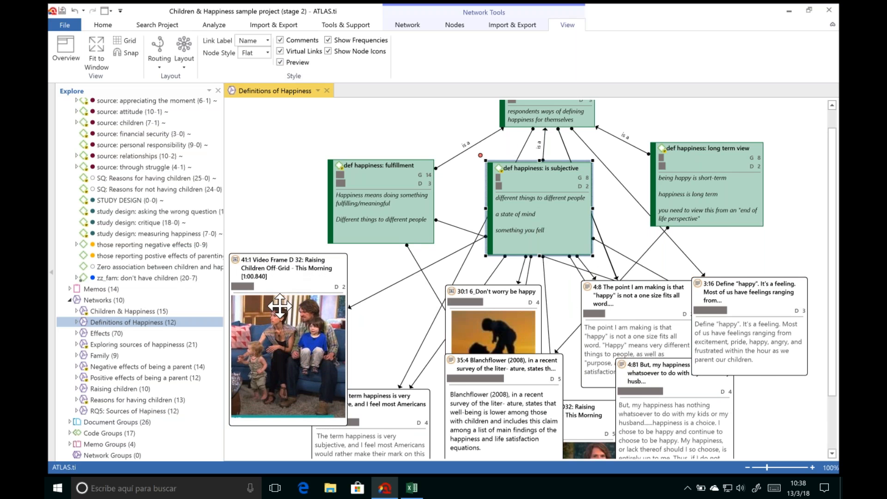
{"action": "scroll", "coordinate": [316, 330], "scroll_direction": "down", "scroll_amount": 5}
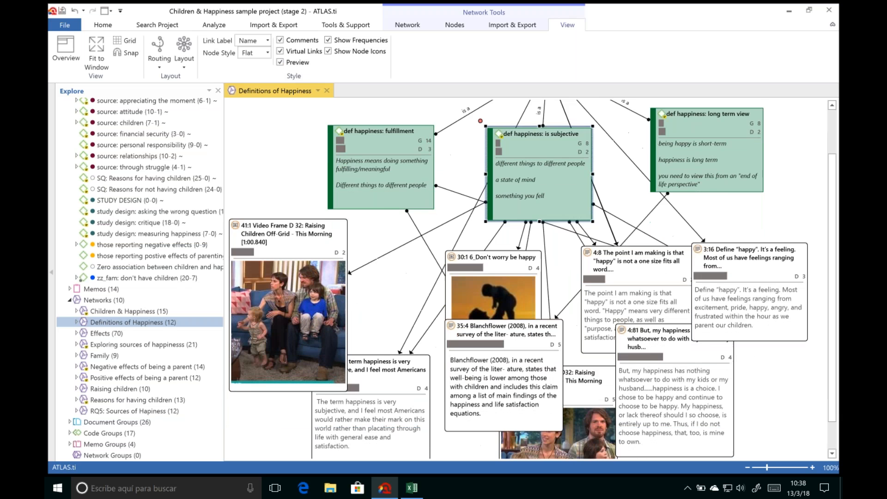
{"action": "left_click_drag", "start_coordinate": [379, 231], "coordinate": [335, 294]}
{"action": "left_click_drag", "start_coordinate": [466, 197], "coordinate": [433, 320]}
{"action": "left_click_drag", "start_coordinate": [338, 301], "coordinate": [326, 322]}
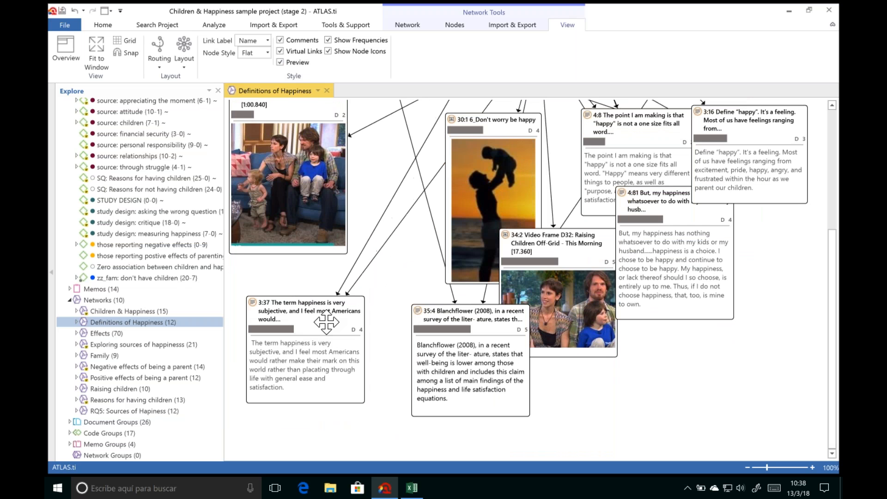
Link quotation 3:37 to quotation 35:4 with the expands relation and to quotation 41:1 with the contradicts relation.
{"action": "left_click_drag", "start_coordinate": [240, 289], "coordinate": [462, 355]}
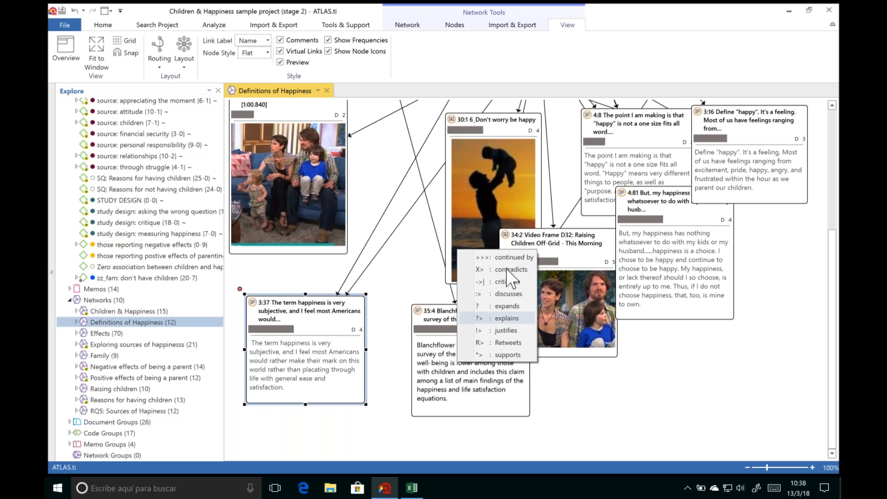
{"action": "left_click", "coordinate": [505, 306]}
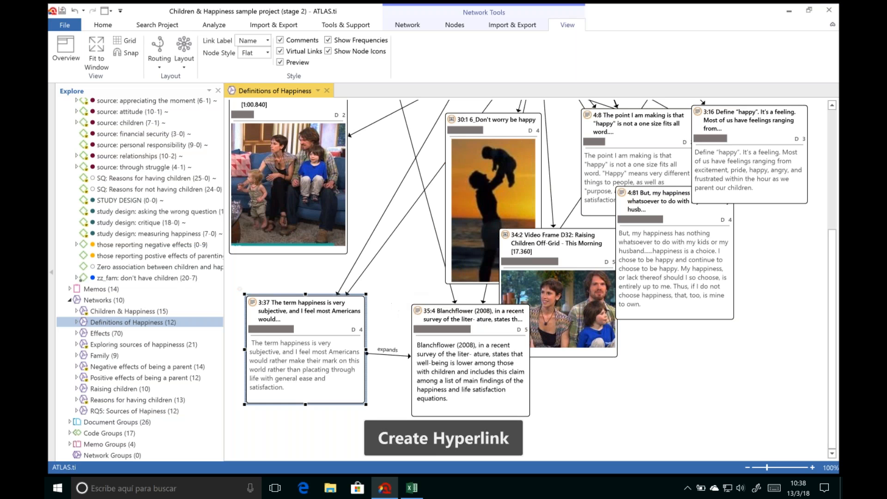
{"action": "left_click_drag", "start_coordinate": [240, 288], "coordinate": [288, 202]}
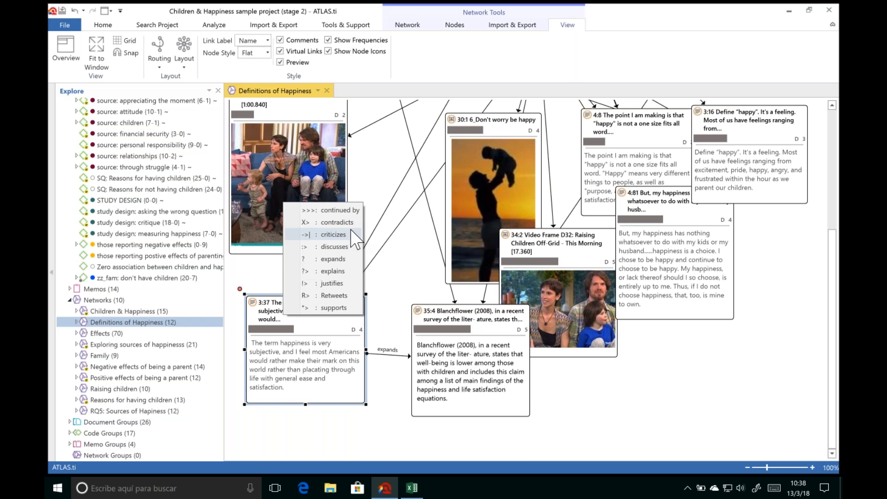
{"action": "left_click", "coordinate": [319, 220]}
Move quotations 3:37 and 35:4 slightly lower, and place video quotation 34:2 below quotation 4:81.
{"action": "left_click_drag", "start_coordinate": [315, 314], "coordinate": [313, 329]}
{"action": "left_click_drag", "start_coordinate": [434, 361], "coordinate": [431, 388]}
{"action": "left_click_drag", "start_coordinate": [583, 280], "coordinate": [678, 365]}
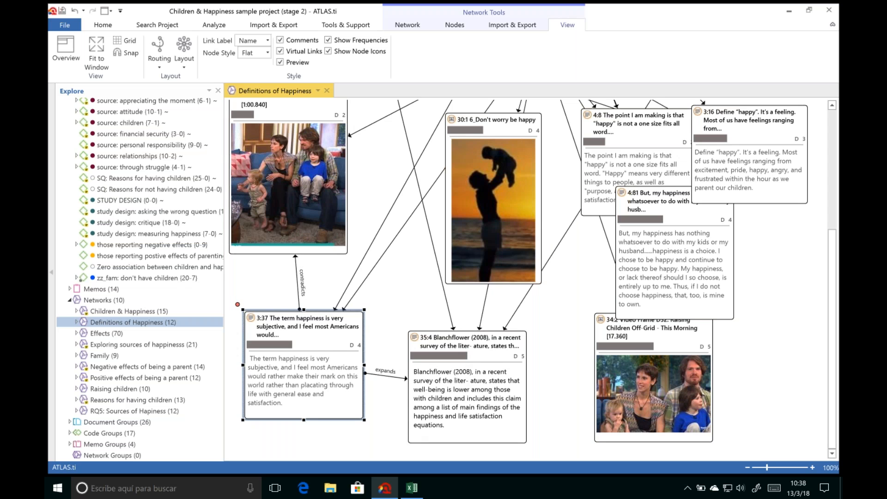
{"action": "scroll", "coordinate": [539, 236], "scroll_direction": "up", "scroll_amount": 4}
{"action": "scroll", "coordinate": [531, 279], "scroll_direction": "up", "scroll_amount": 2}
{"action": "scroll", "coordinate": [531, 280], "scroll_direction": "down", "scroll_amount": 4}
{"action": "scroll", "coordinate": [538, 234], "scroll_direction": "down", "scroll_amount": 3}
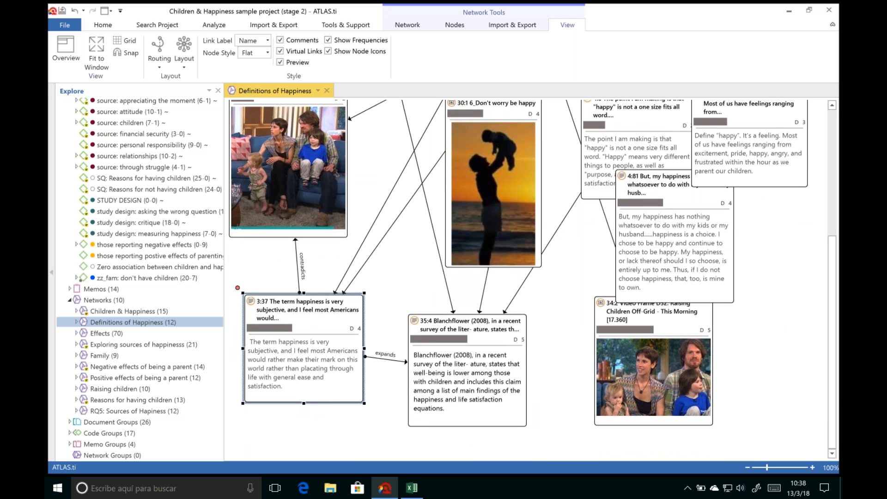
Try the Orthogonal Tree layout and the Organic layout on the network.
{"action": "left_click", "coordinate": [407, 25]}
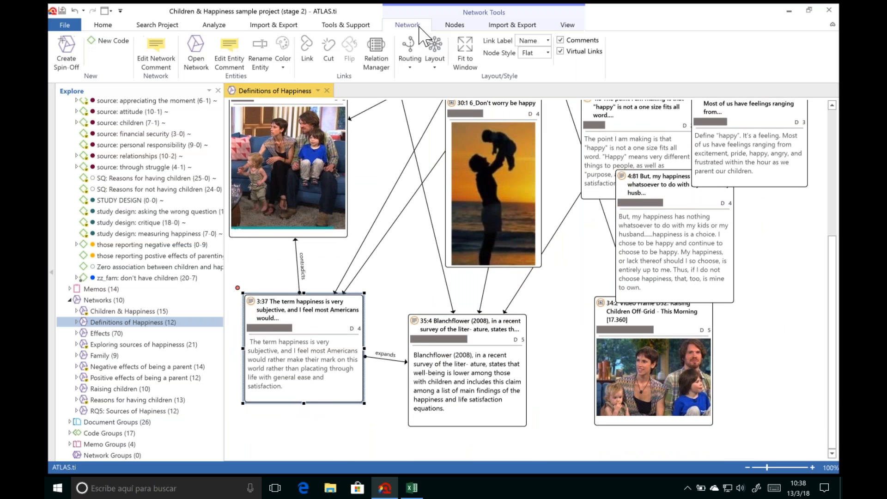
{"action": "left_click", "coordinate": [435, 64]}
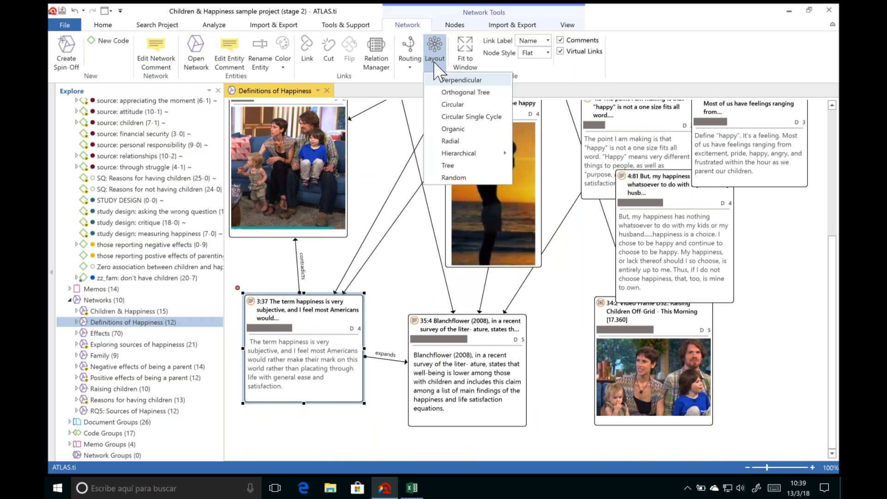
{"action": "left_click", "coordinate": [454, 92]}
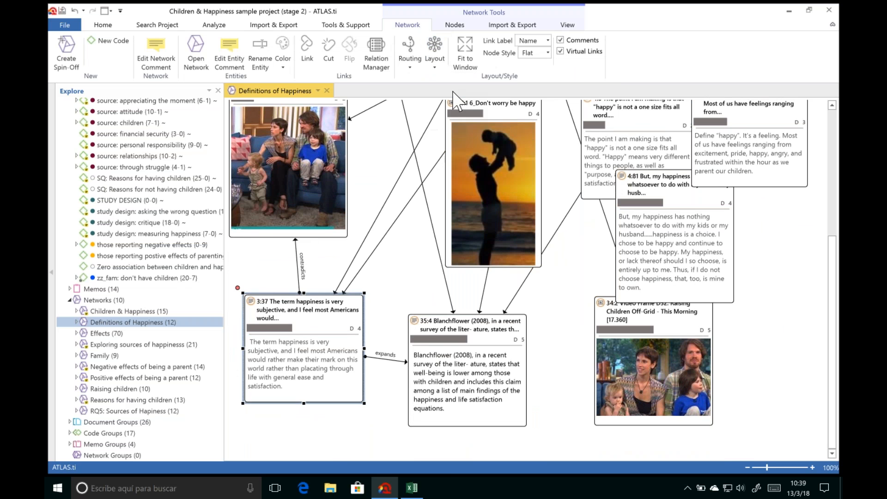
{"action": "left_click", "coordinate": [433, 60]}
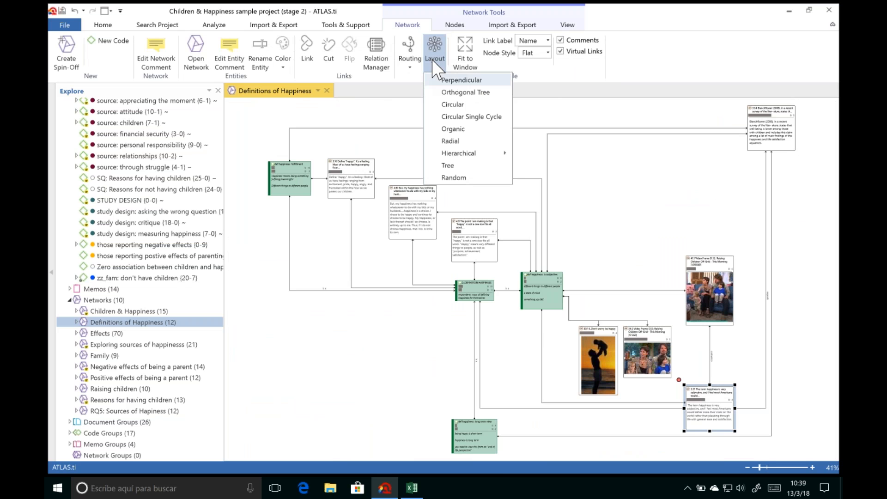
{"action": "left_click", "coordinate": [454, 128]}
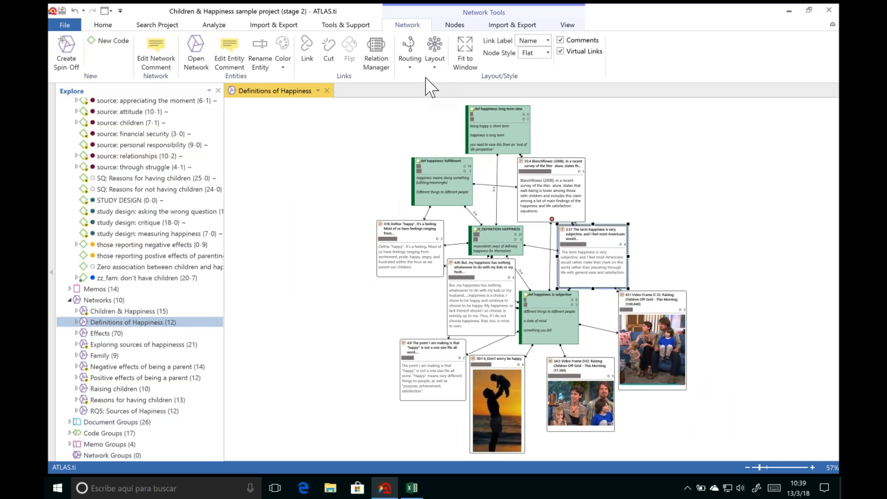
Apply a Hierarchical layout to the network and clear the node selection.
{"action": "left_click", "coordinate": [434, 53]}
{"action": "mouse_move", "coordinate": [490, 154]}
{"action": "left_click", "coordinate": [540, 170]}
{"action": "left_click", "coordinate": [691, 272]}
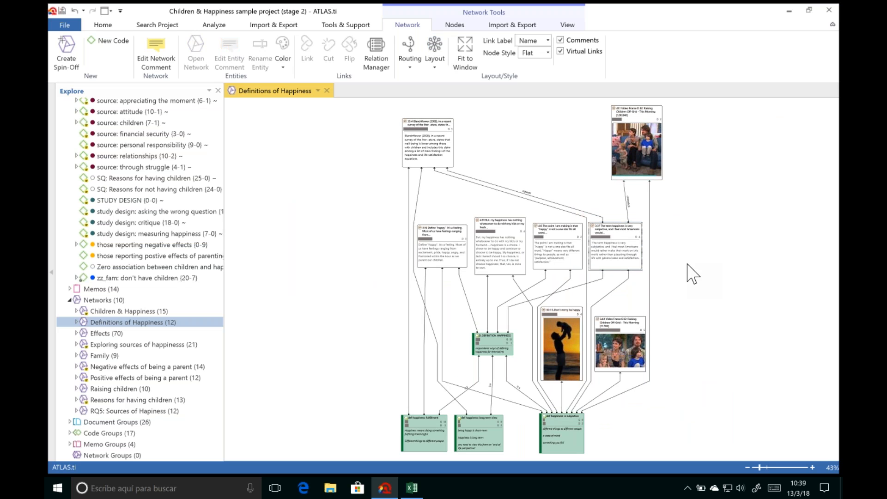
Add the Family with Children memo from the project's memos to the network and link it to video quotation 41:1.
{"action": "left_click", "coordinate": [511, 26]}
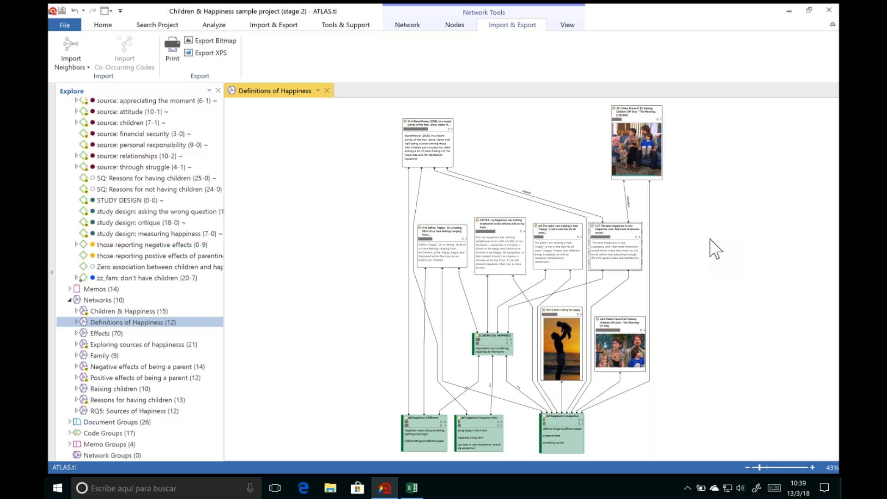
{"action": "left_click", "coordinate": [69, 288]}
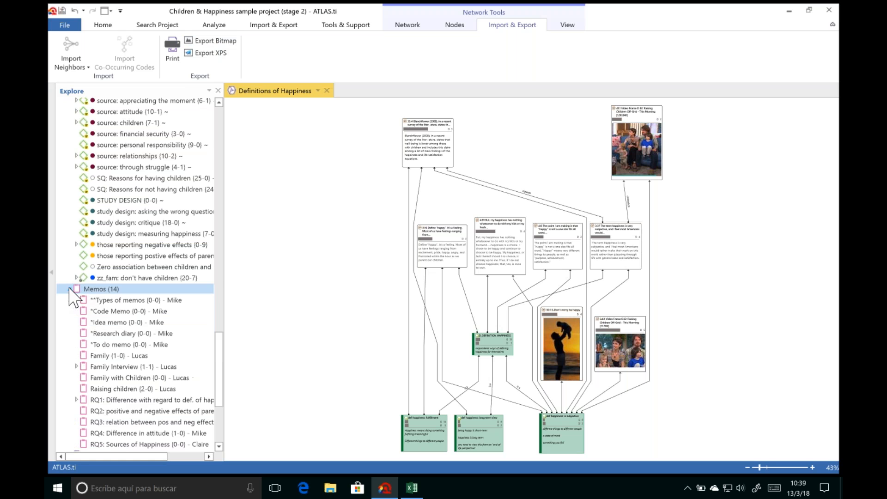
{"action": "left_click_drag", "start_coordinate": [138, 377], "coordinate": [652, 159]}
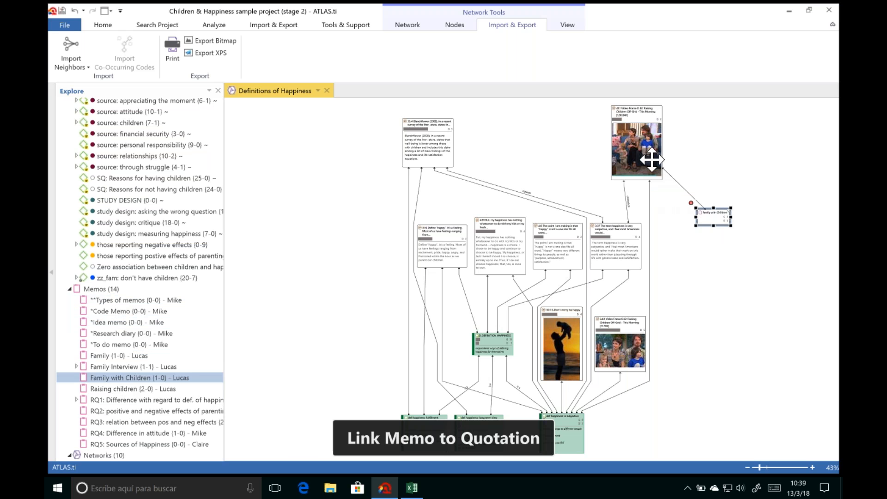
Switch node previews off and on again so the new memo node displays its content.
{"action": "left_click", "coordinate": [567, 25]}
{"action": "left_click", "coordinate": [280, 62]}
{"action": "left_click", "coordinate": [280, 62]}
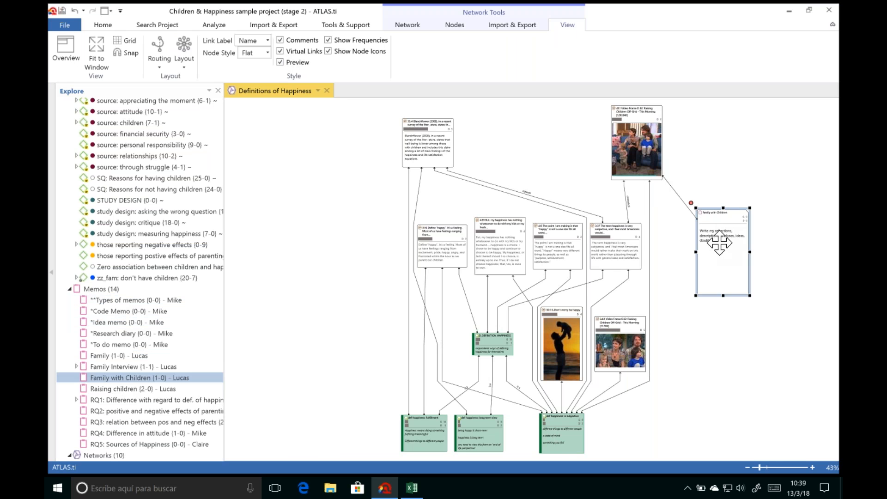
Close the Definitions of Happiness network and collapse the Codes, Memos and Networks branches of the project tree.
{"action": "left_click", "coordinate": [326, 90]}
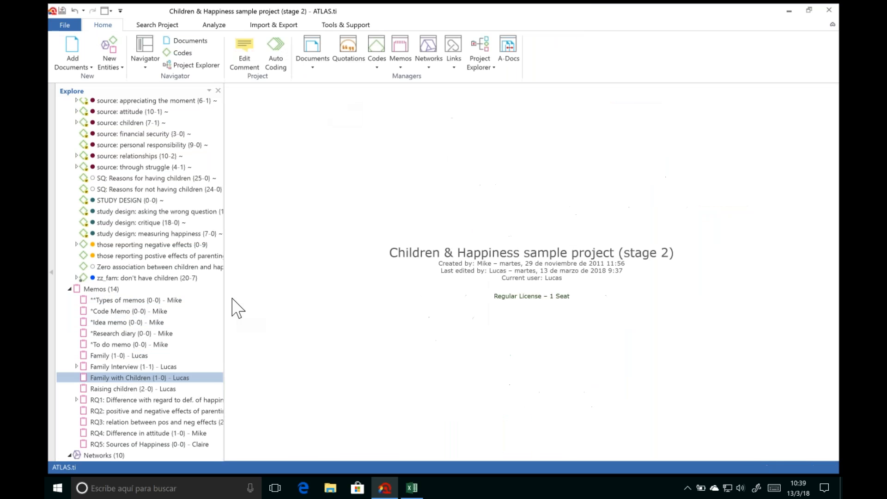
{"action": "left_click_drag", "start_coordinate": [222, 367], "coordinate": [74, 145]}
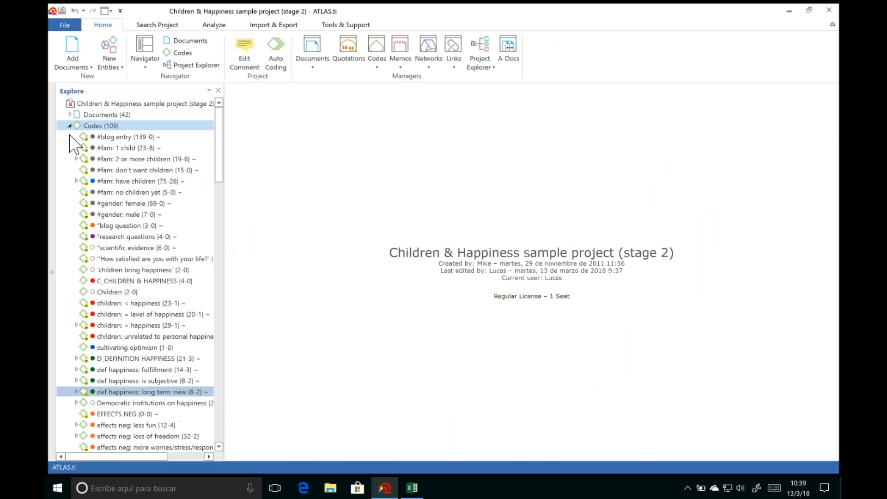
{"action": "left_click", "coordinate": [70, 125]}
{"action": "left_click", "coordinate": [70, 136]}
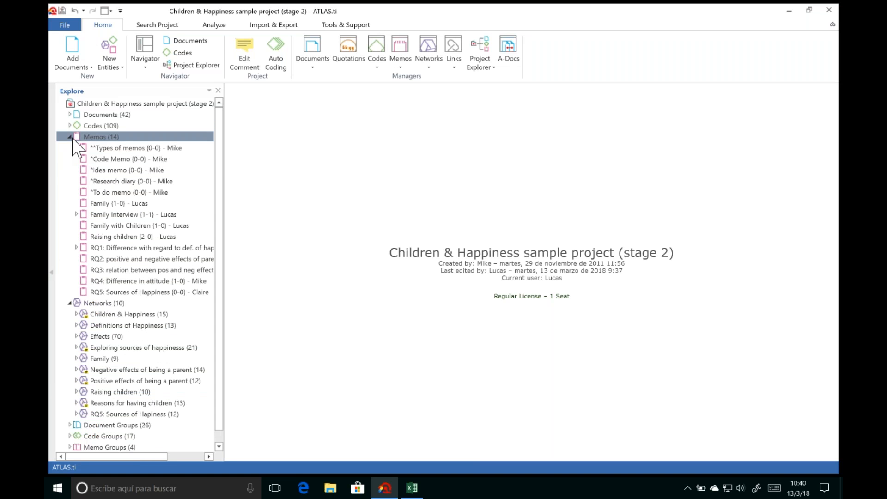
{"action": "left_click", "coordinate": [70, 136]}
{"action": "left_click", "coordinate": [70, 147]}
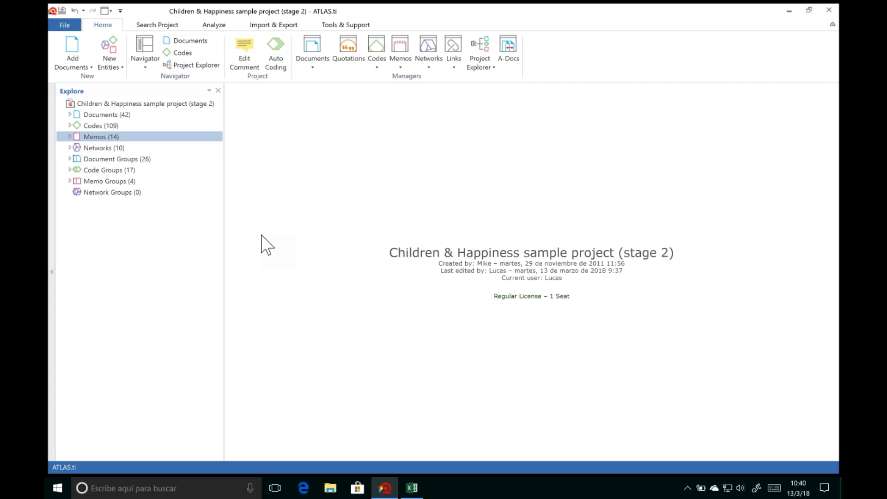
Open the Code–Document Table and select the document groups Gender::female and Gender::male.
{"action": "left_click", "coordinate": [214, 25]}
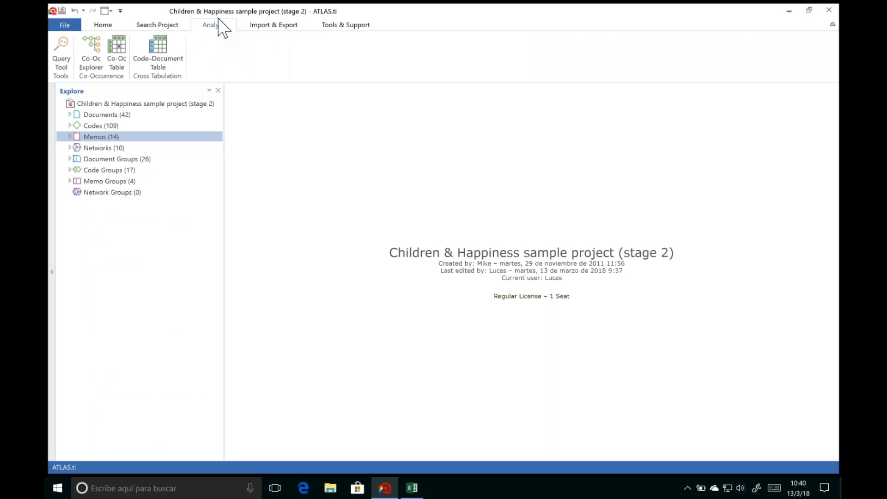
{"action": "left_click", "coordinate": [150, 51]}
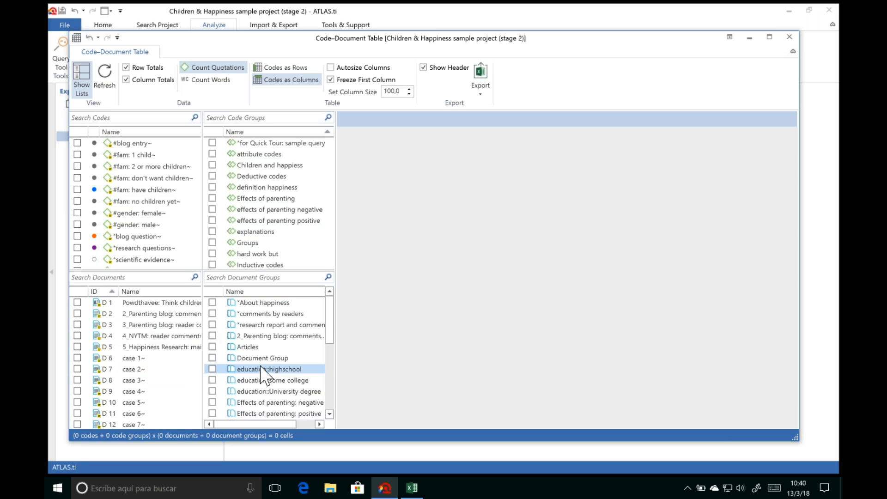
{"action": "left_click_drag", "start_coordinate": [333, 341], "coordinate": [331, 407]}
{"action": "left_click", "coordinate": [329, 291]}
{"action": "left_click", "coordinate": [329, 291]}
{"action": "left_click", "coordinate": [329, 291]}
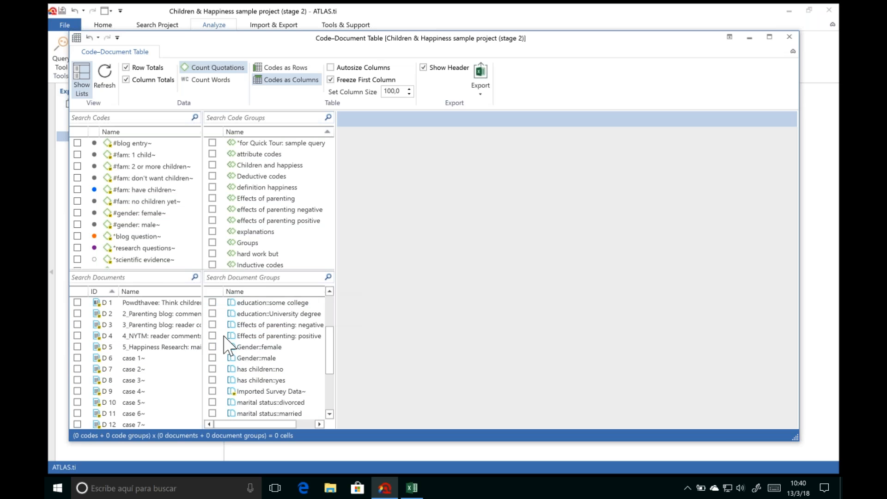
{"action": "left_click", "coordinate": [212, 357]}
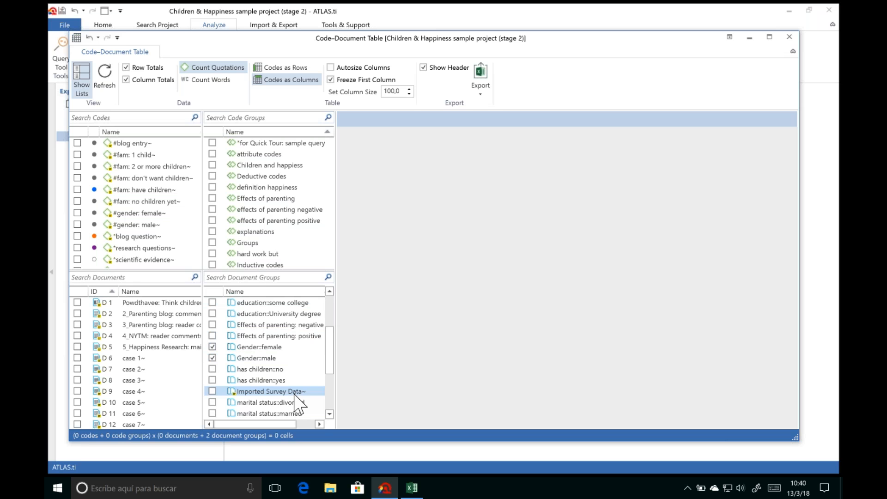
{"action": "scroll", "coordinate": [198, 323], "scroll_direction": "down", "scroll_amount": 2}
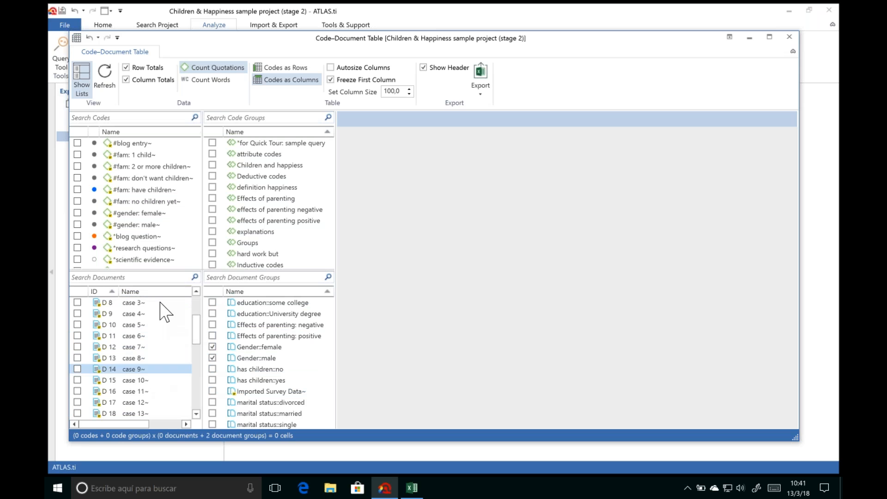
Filter the table's codes by "pos" and select the four codes from effects pos: fulfilment to effects pos: positive emotions.
{"action": "key", "text": "super+Tab"}
{"action": "left_click", "coordinate": [331, 248]}
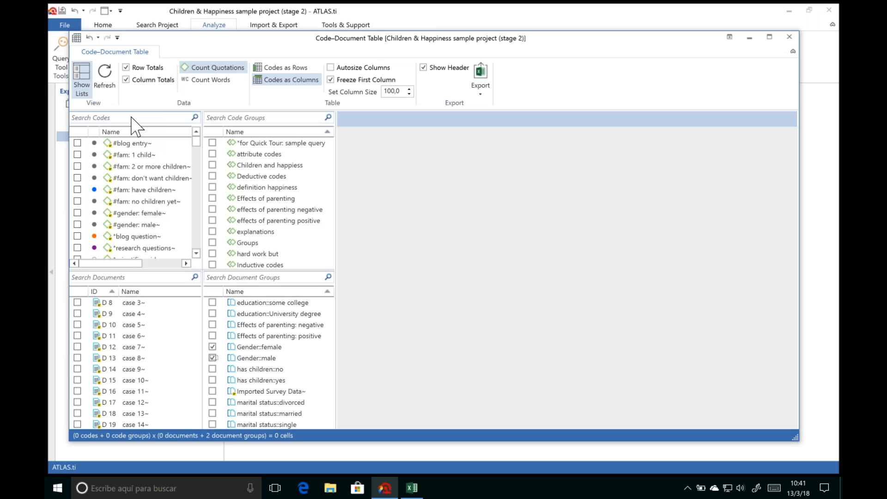
{"action": "left_click", "coordinate": [110, 118]}
{"action": "type", "text": "pos"}
{"action": "left_click_drag", "start_coordinate": [125, 154], "coordinate": [143, 190]}
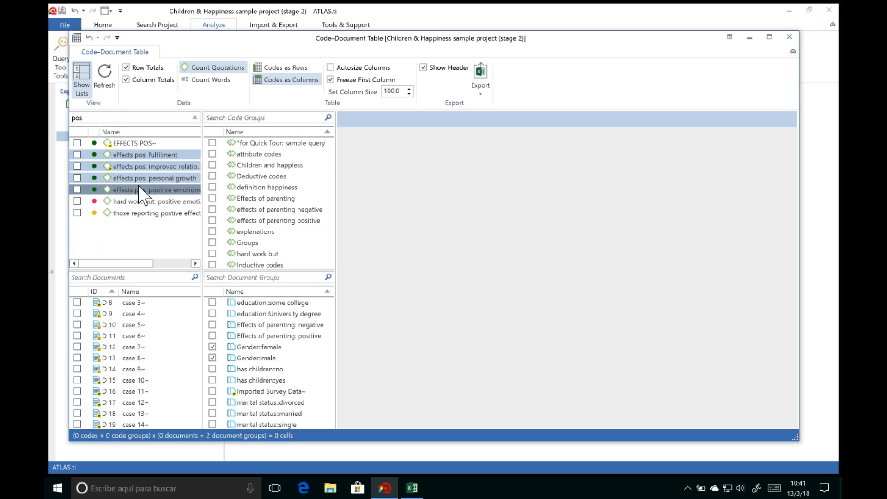
Filter the codes by "neg" and add the six codes from effects neg: less fun to effects neg: on self to the table.
{"action": "left_click", "coordinate": [108, 118]}
{"action": "key", "text": "BackSpace"}
{"action": "key", "text": "BackSpace"}
{"action": "key", "text": "BackSpace"}
{"action": "type", "text": "neg"}
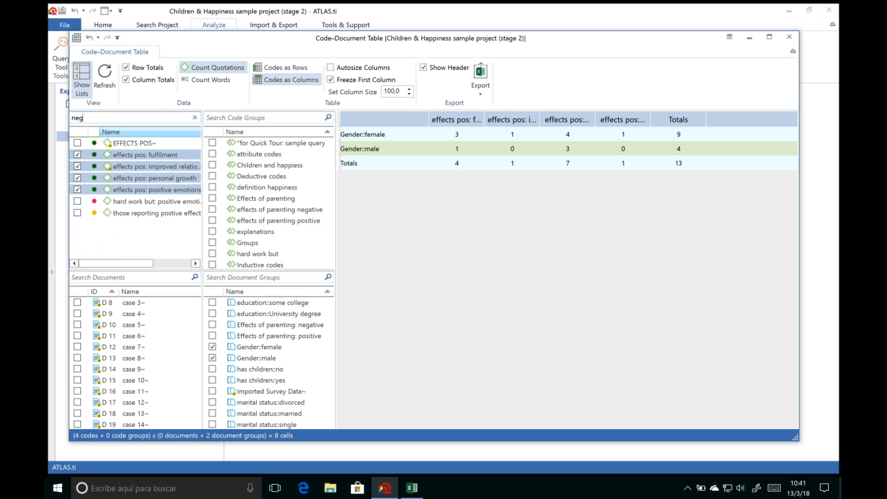
{"action": "left_click_drag", "start_coordinate": [144, 160], "coordinate": [150, 213]}
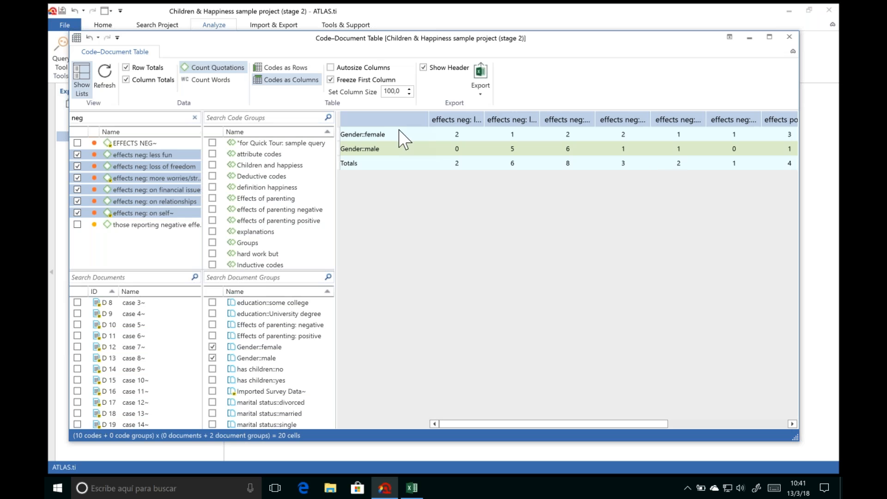
Display the codes as rows of the Code–Document Table and autosize its columns.
{"action": "left_click", "coordinate": [288, 68]}
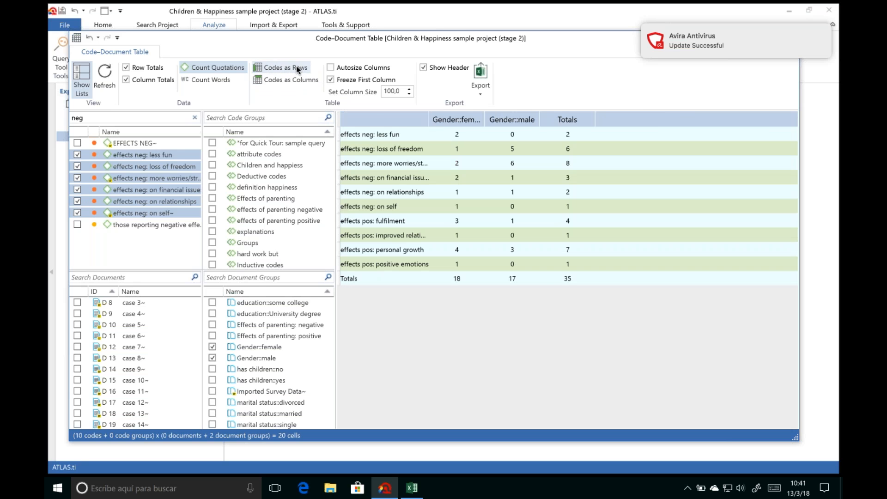
{"action": "left_click", "coordinate": [371, 68]}
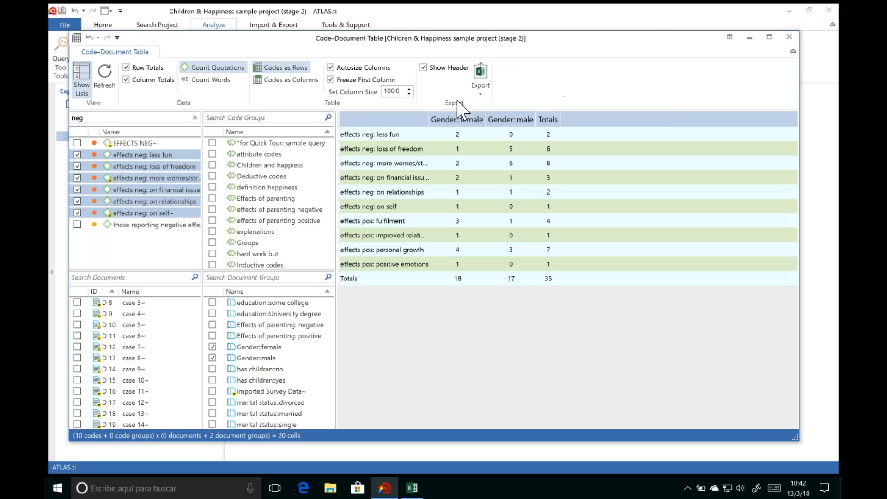
View the available export formats for the Code–Document Table without exporting, and close the table.
{"action": "left_click", "coordinate": [481, 95]}
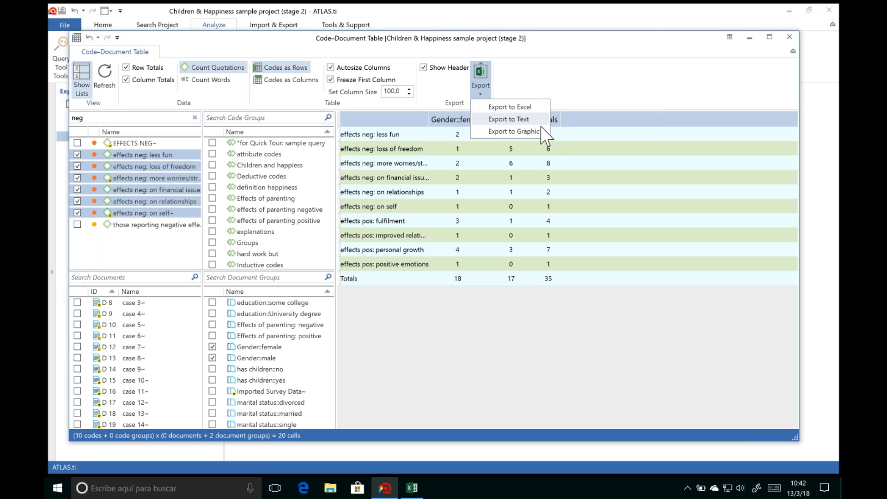
{"action": "left_click", "coordinate": [570, 74]}
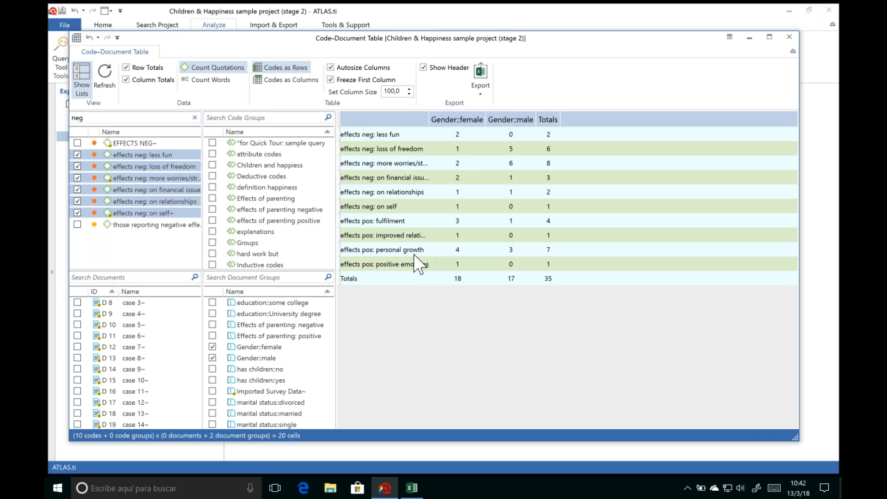
{"action": "left_click", "coordinate": [789, 37]}
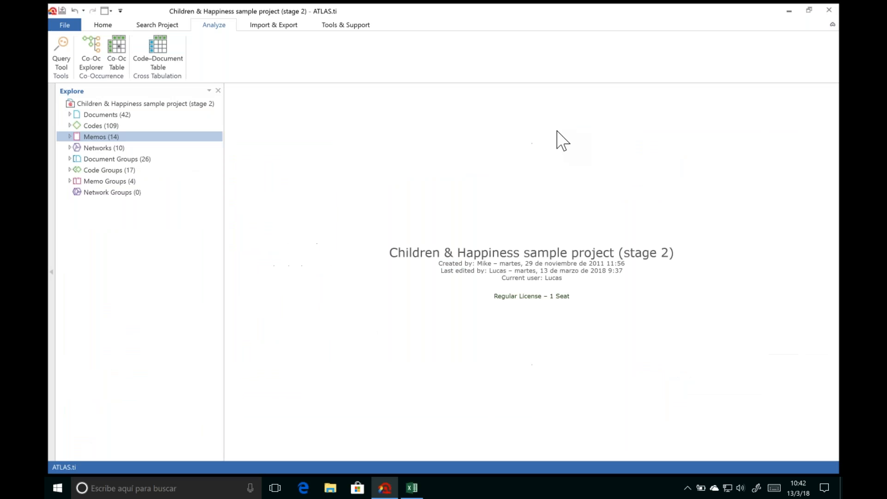
Open the Code Co-Occurrence Table, filter the row codes by "pos" and check the four codes from effects pos: fulfilment to positive emotions.
{"action": "left_click", "coordinate": [116, 54]}
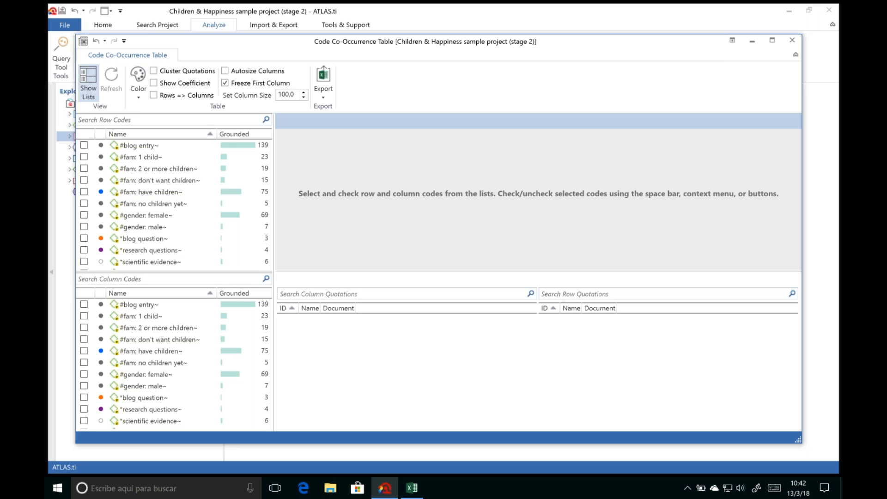
{"action": "left_click", "coordinate": [183, 180]}
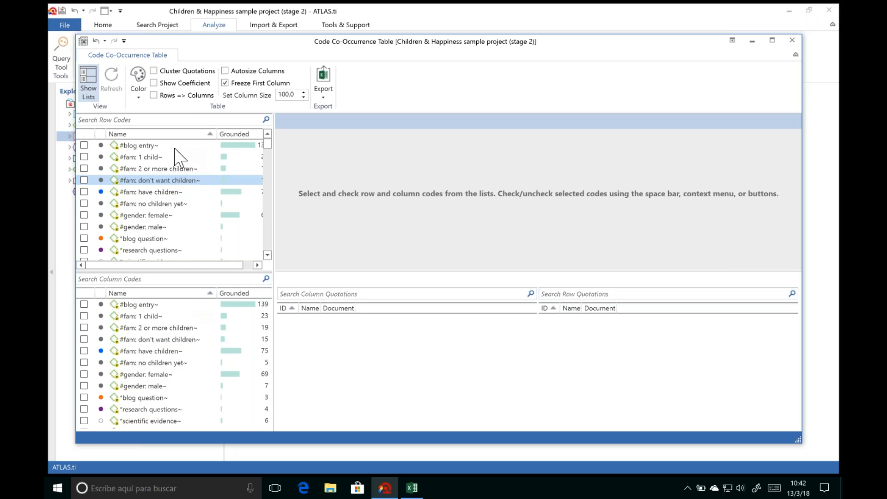
{"action": "left_click", "coordinate": [152, 117]}
{"action": "type", "text": "pos"}
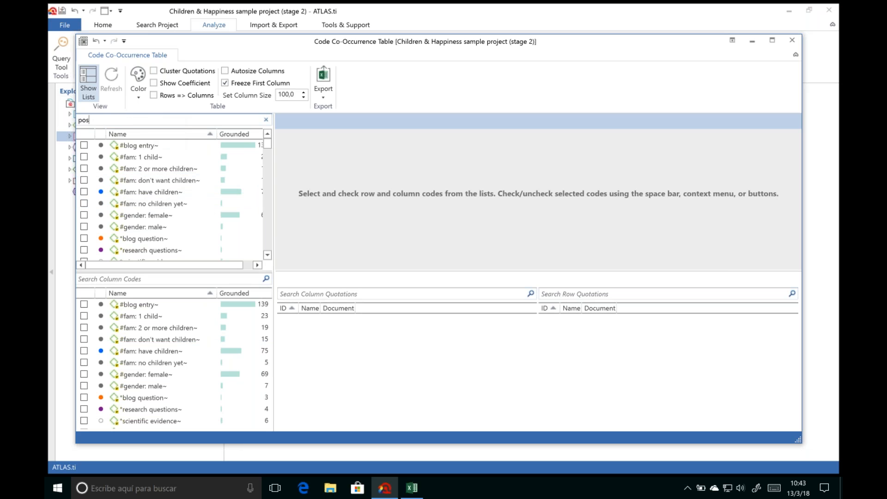
{"action": "left_click", "coordinate": [149, 157]}
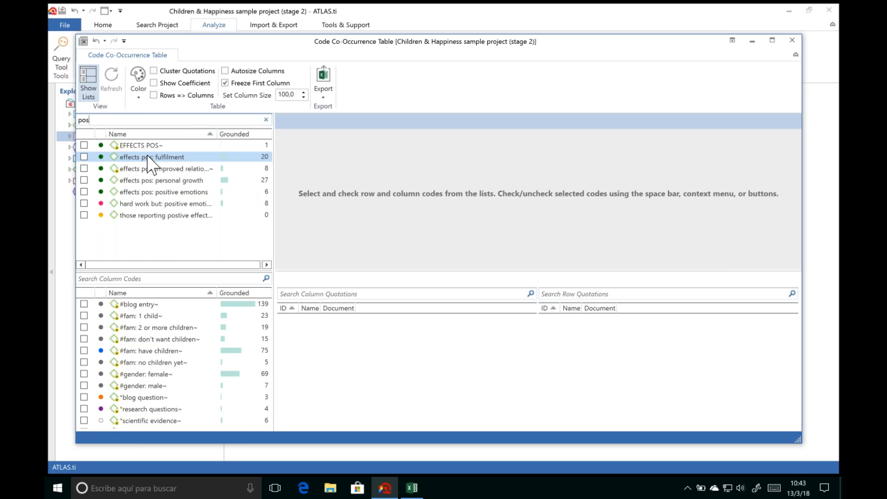
{"action": "left_click", "coordinate": [149, 192], "text": "shift"}
{"action": "key", "text": "space"}
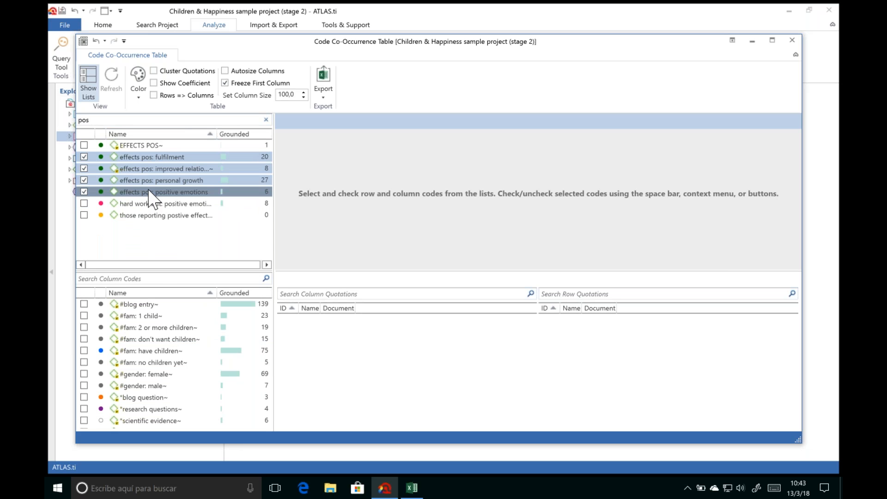
Filter the column codes by "neg", check the six codes from effects neg: less fun to on self, and autosize the table columns.
{"action": "left_click", "coordinate": [149, 279]}
{"action": "type", "text": "neg"}
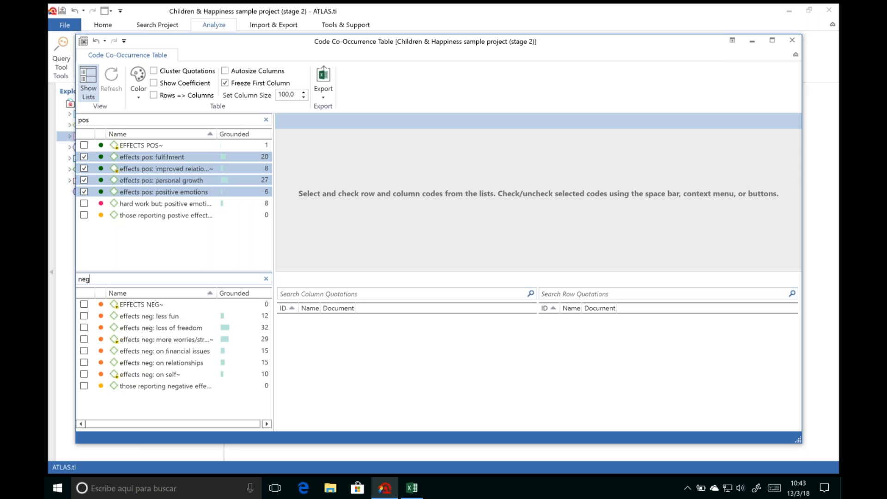
{"action": "left_click", "coordinate": [145, 377]}
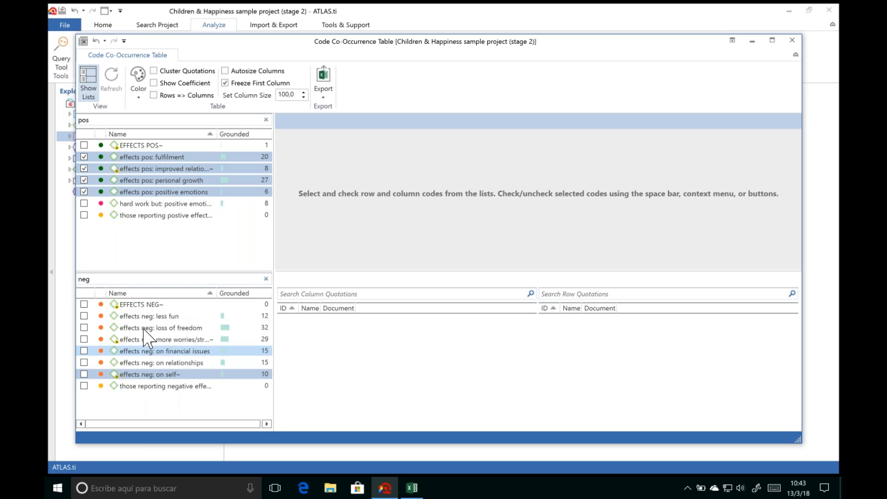
{"action": "left_click", "coordinate": [144, 319]}
{"action": "key", "text": "space"}
{"action": "left_click", "coordinate": [149, 373], "text": "shift"}
{"action": "key", "text": "space"}
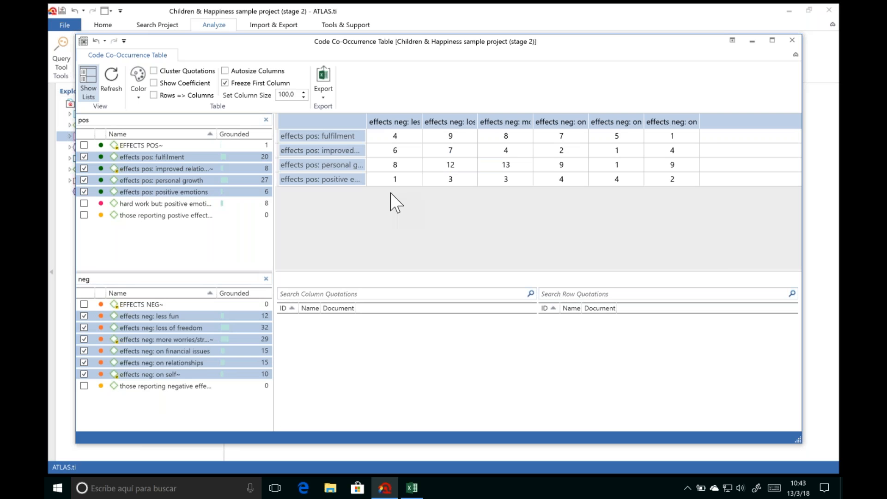
{"action": "left_click", "coordinate": [270, 70]}
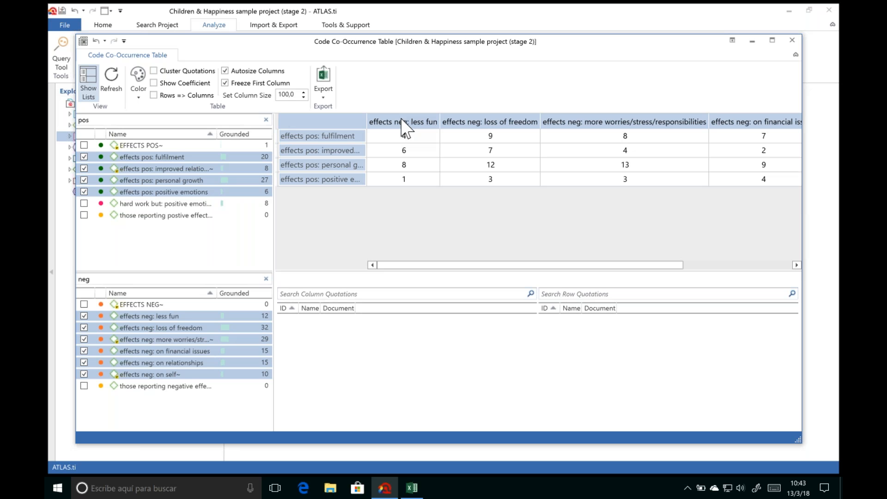
Open quotation 3:17 from the fulfilment and less fun cell, docking the Co-Occurrence Table to view the quotation in its document.
{"action": "left_click", "coordinate": [403, 135]}
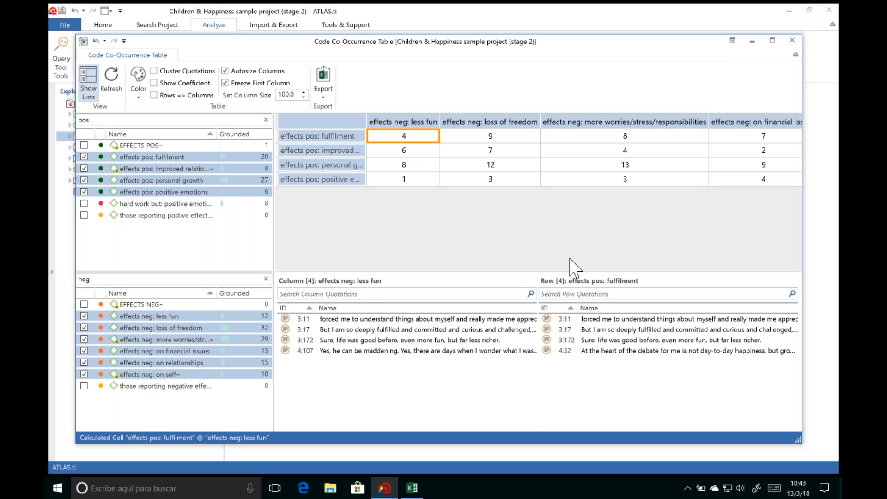
{"action": "double_click", "coordinate": [390, 331]}
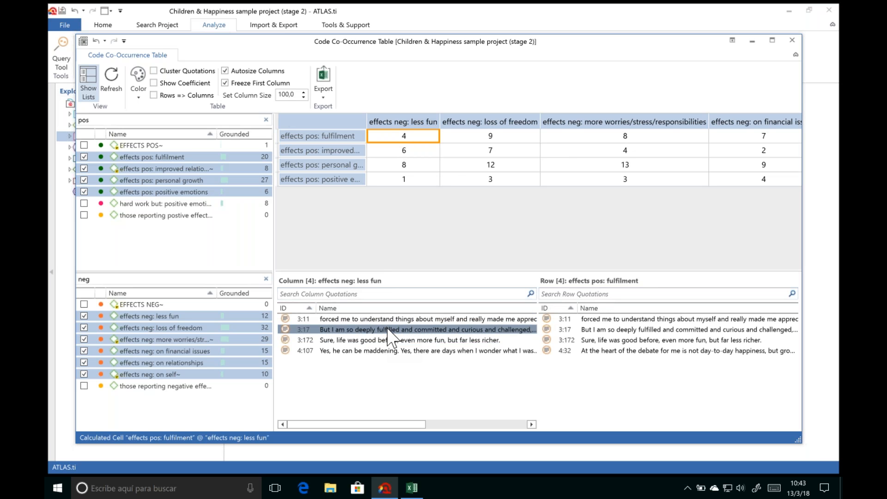
{"action": "left_click_drag", "start_coordinate": [574, 48], "coordinate": [535, 3]}
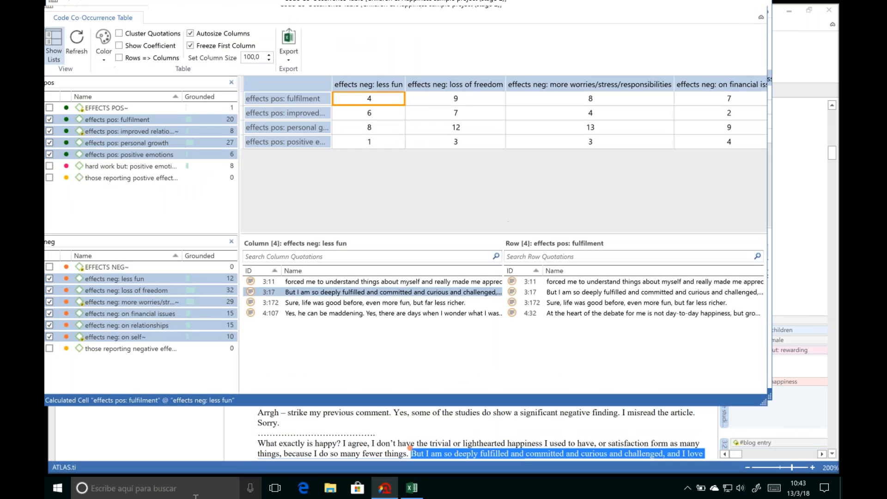
{"action": "left_click", "coordinate": [769, 9]}
{"action": "left_click", "coordinate": [333, 92]}
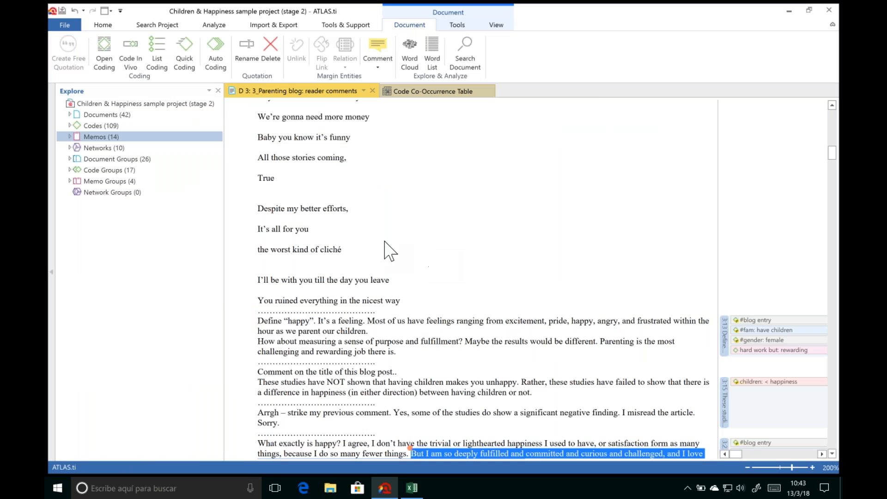
Return to the Code Co-Occurrence Table and float it as a separate window.
{"action": "left_click", "coordinate": [403, 91]}
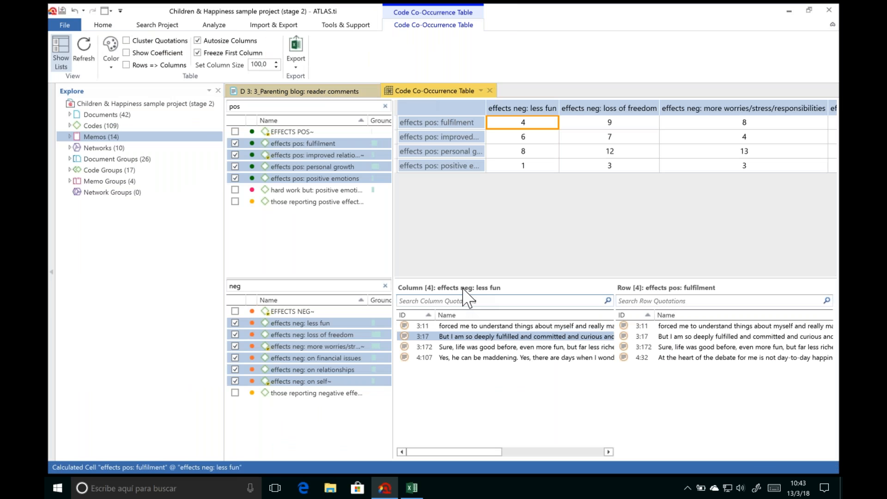
{"action": "left_click", "coordinate": [480, 91]}
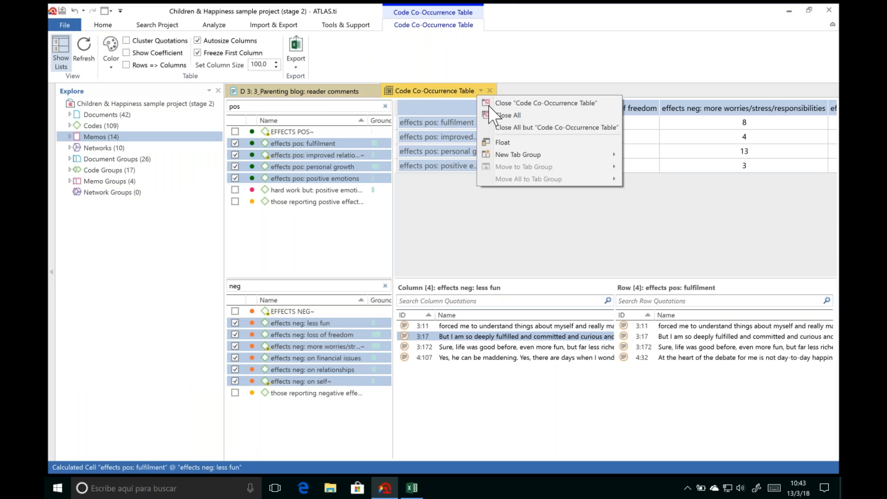
{"action": "left_click", "coordinate": [501, 142]}
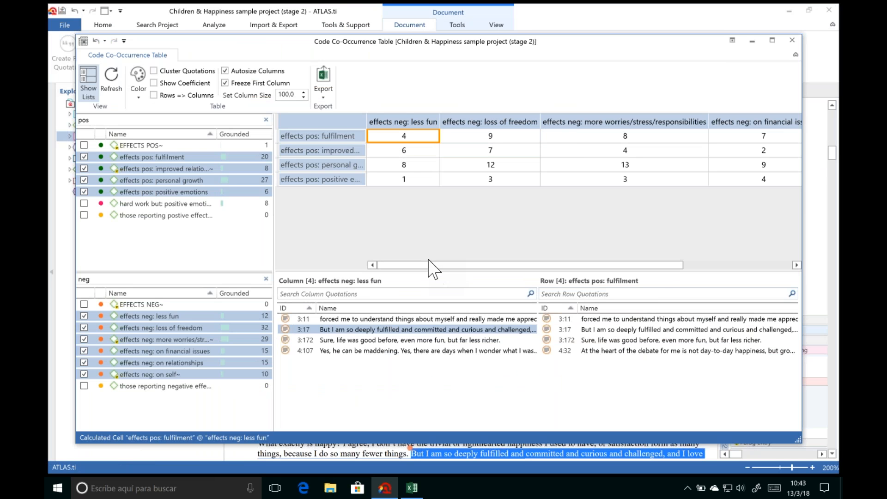
List the quotations where effects pos: personal growth co-occurs with effects neg: more worries/stress/responsibilities.
{"action": "left_click_drag", "start_coordinate": [430, 264], "coordinate": [583, 258]}
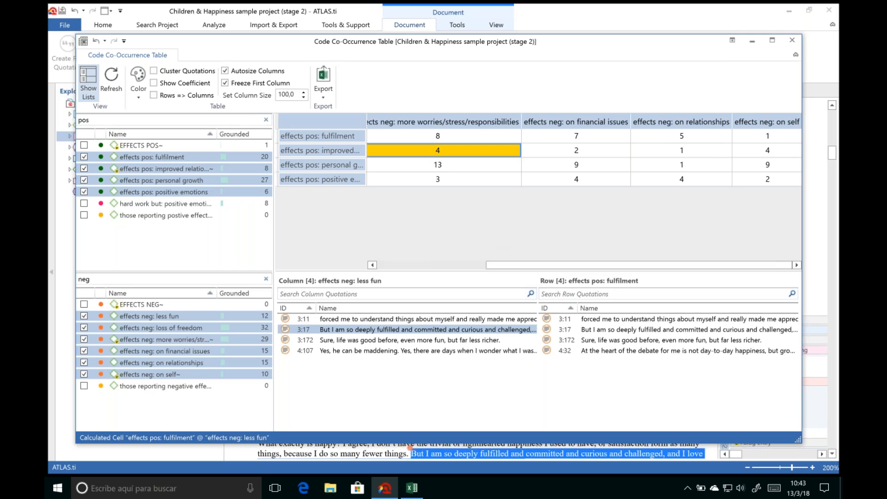
{"action": "left_click_drag", "start_coordinate": [558, 267], "coordinate": [488, 275]}
{"action": "left_click", "coordinate": [614, 165]}
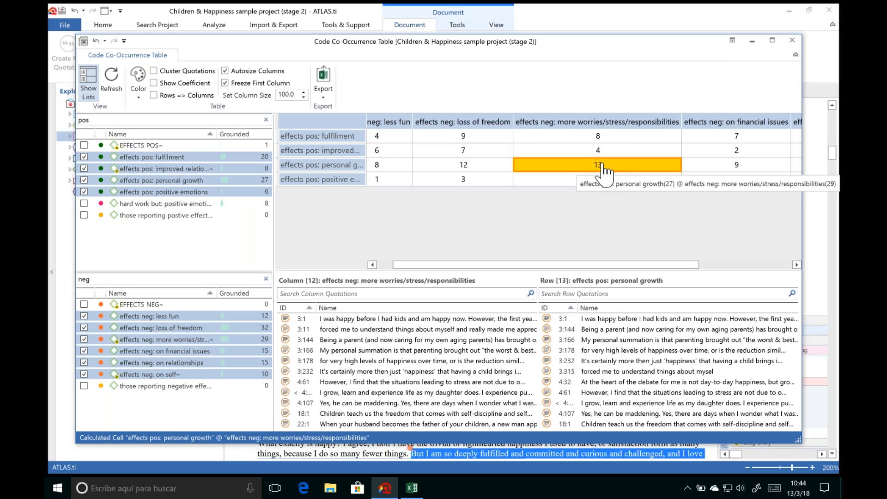
Adjust the row-label column's width and narrow the code lists to give the co-occurrence table more room.
{"action": "left_click_drag", "start_coordinate": [367, 119], "coordinate": [425, 118]}
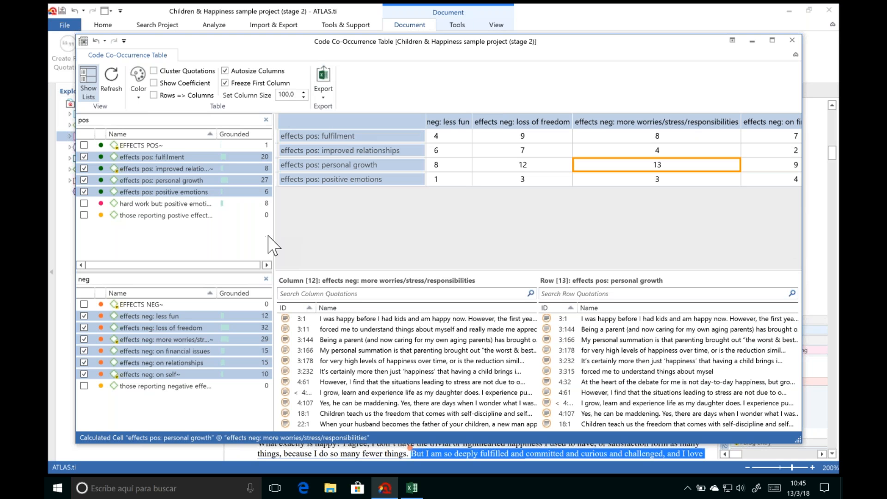
{"action": "left_click_drag", "start_coordinate": [275, 236], "coordinate": [252, 236]}
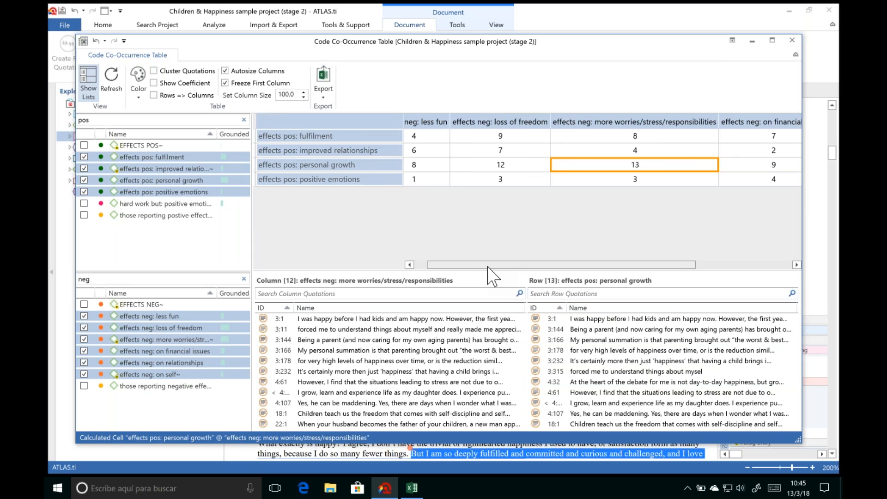
{"action": "left_click_drag", "start_coordinate": [403, 121], "coordinate": [336, 120]}
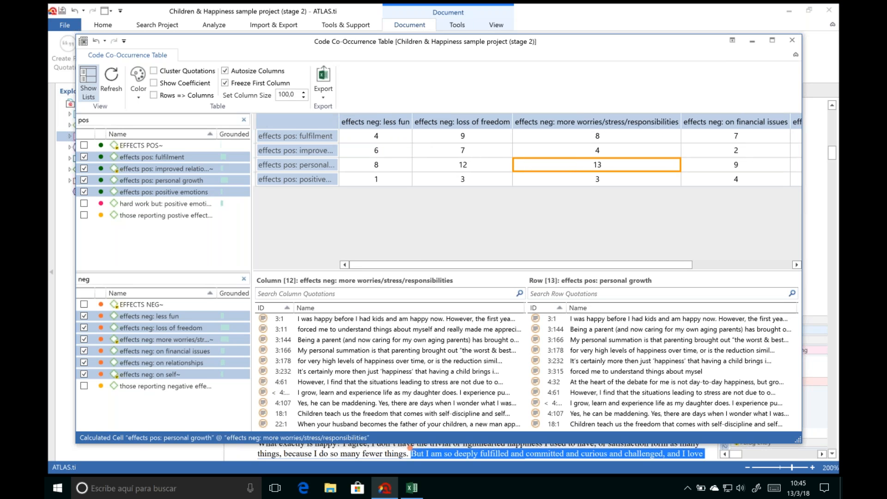
Close the Code Co-Occurrence Table and the Parenting blog: reader comments document, and open the Query Tool.
{"action": "left_click", "coordinate": [792, 40]}
{"action": "left_click", "coordinate": [372, 91]}
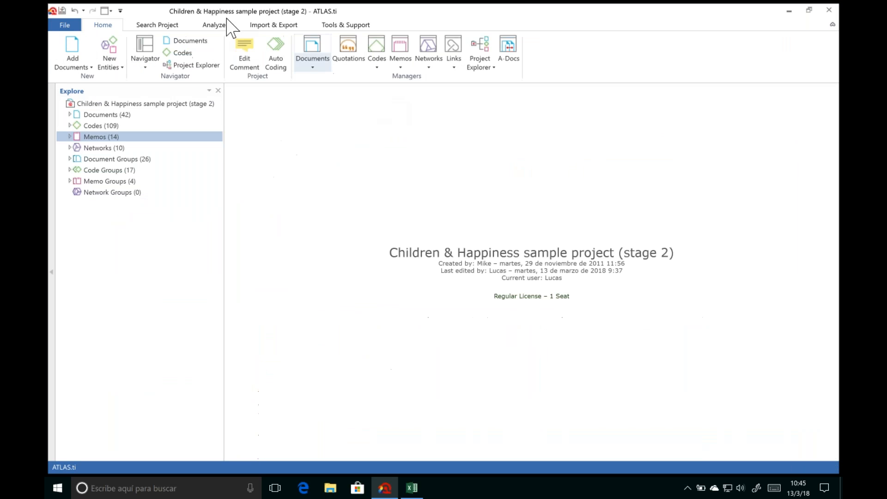
{"action": "left_click", "coordinate": [213, 25]}
{"action": "left_click", "coordinate": [61, 49]}
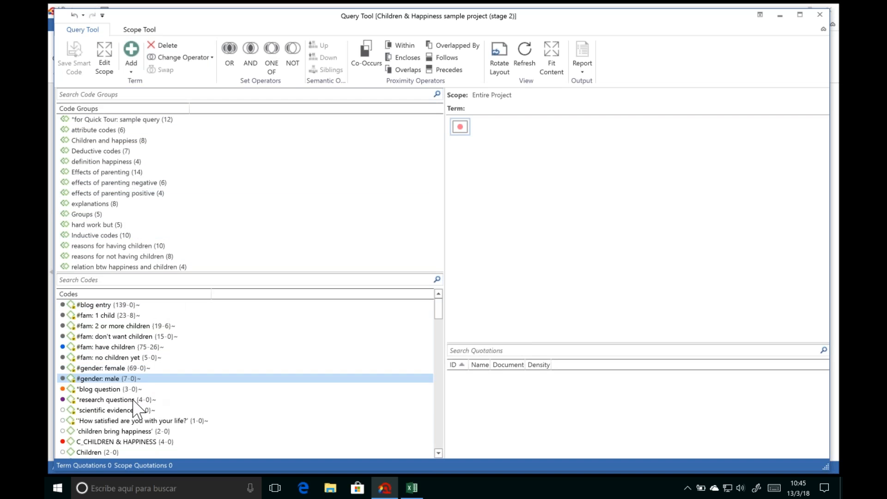
Query the quotations coded with 'children bring happiness' and delete the term to clear the query.
{"action": "double_click", "coordinate": [104, 432]}
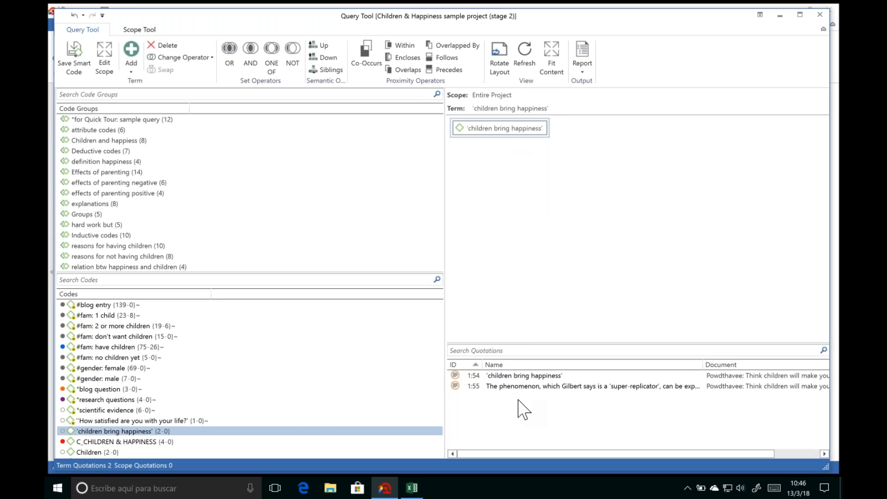
{"action": "left_click", "coordinate": [163, 46]}
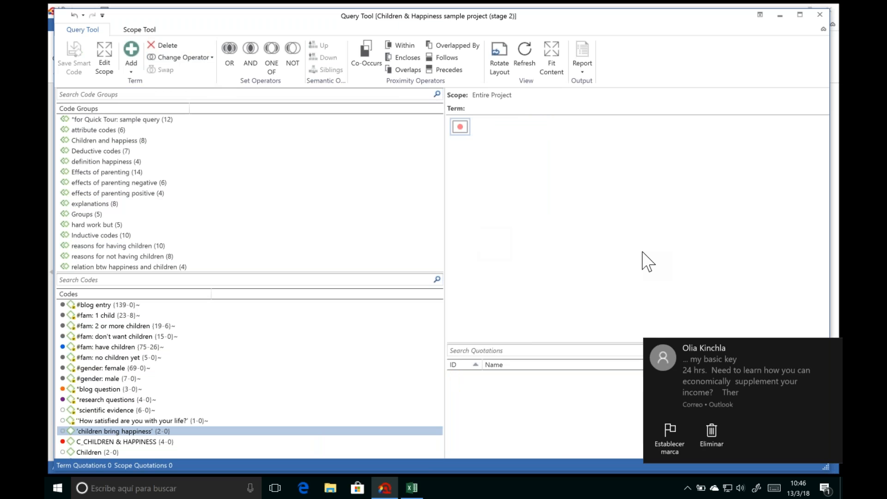
{"action": "left_click", "coordinate": [713, 428]}
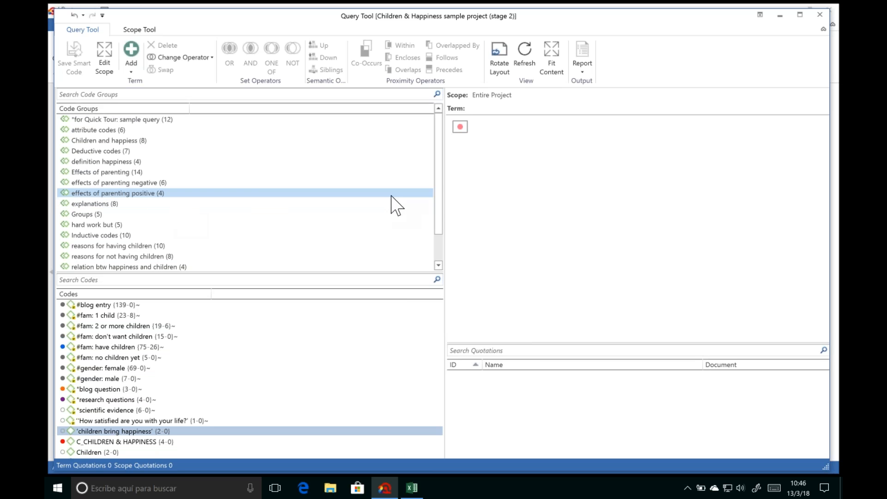
Query quotations matching the code group 'relation btw happiness and children' AND the code '#fam: have children', and enlarge the quotation list.
{"action": "left_click_drag", "start_coordinate": [440, 194], "coordinate": [438, 244]}
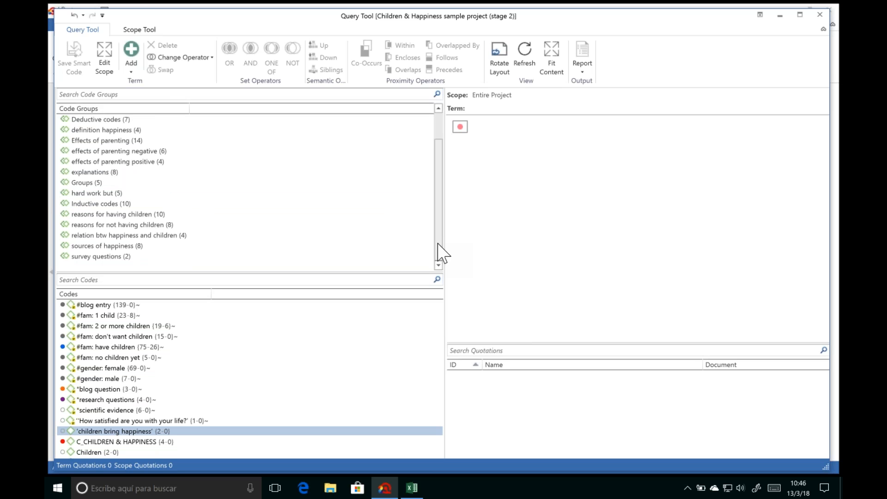
{"action": "double_click", "coordinate": [141, 237]}
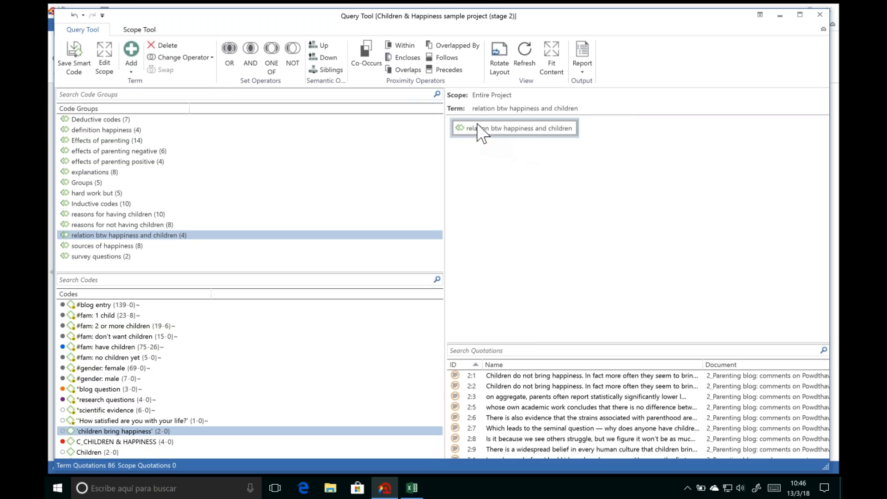
{"action": "left_click", "coordinate": [253, 62]}
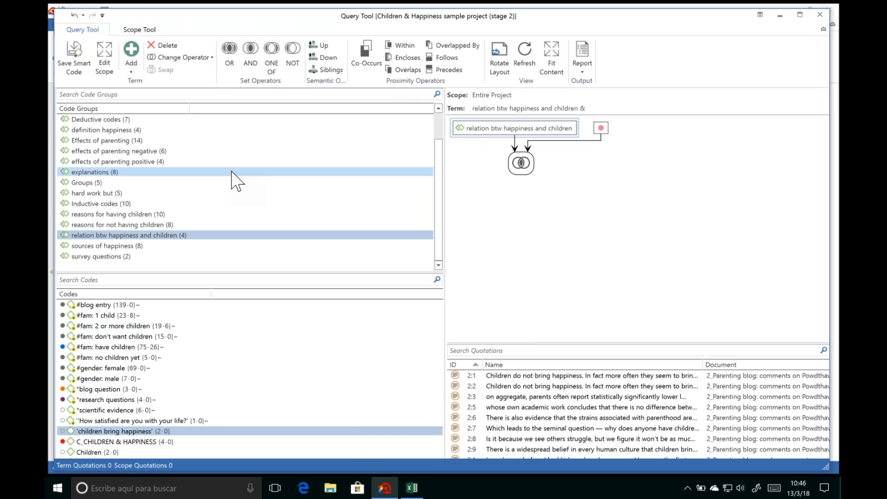
{"action": "left_click", "coordinate": [107, 347]}
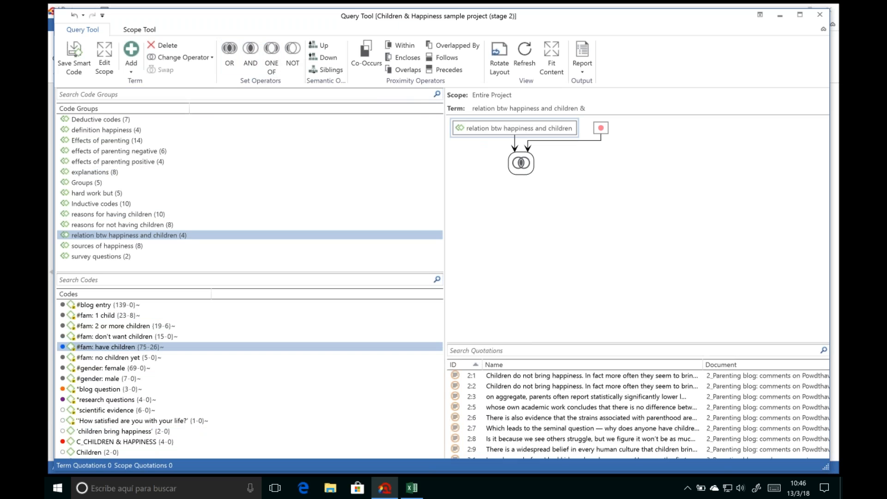
{"action": "left_click_drag", "start_coordinate": [106, 347], "coordinate": [601, 128]}
{"action": "left_click", "coordinate": [524, 165]}
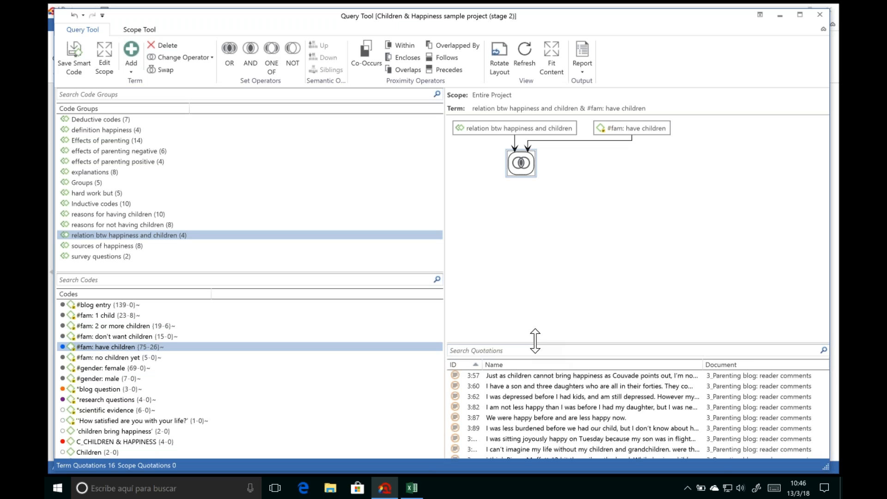
{"action": "left_click_drag", "start_coordinate": [535, 341], "coordinate": [527, 224]}
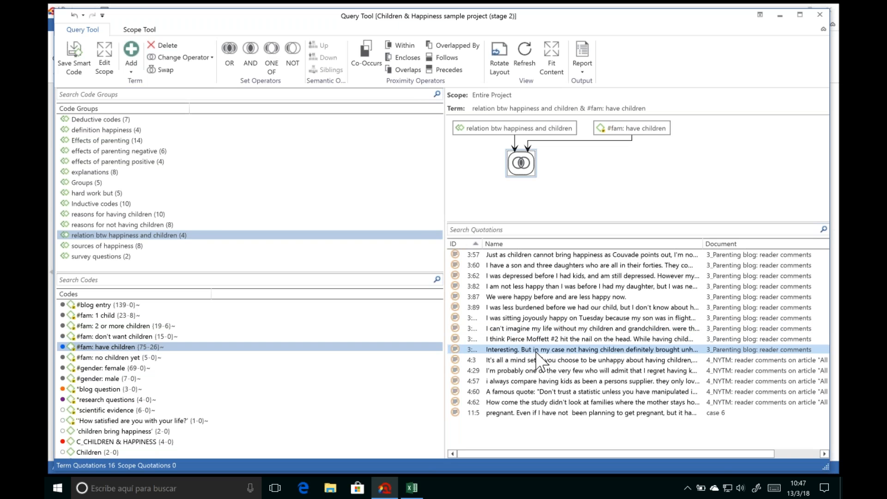
Edit the query scope and restrict it to the document group '*comments by readers'.
{"action": "left_click", "coordinate": [105, 64]}
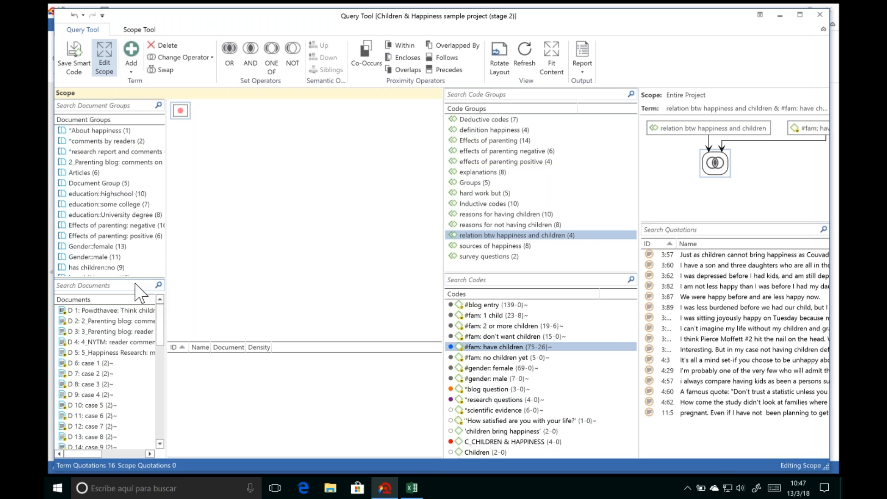
{"action": "left_click", "coordinate": [139, 30]}
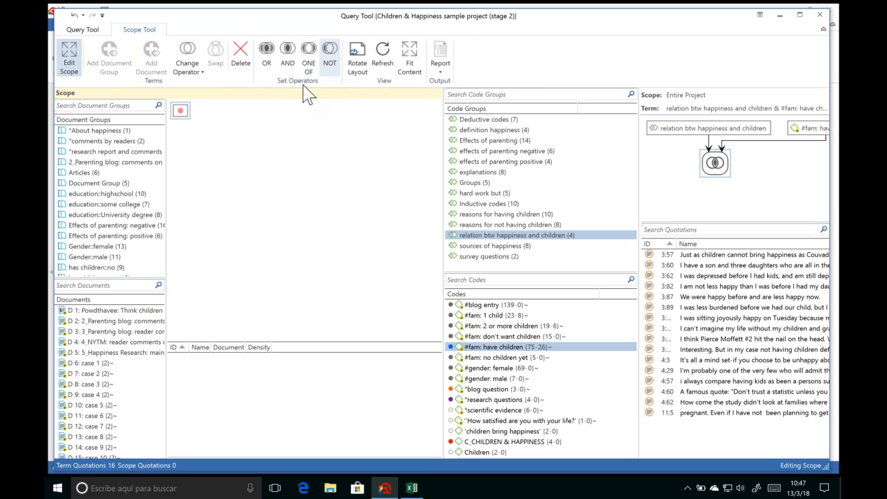
{"action": "left_click", "coordinate": [85, 142]}
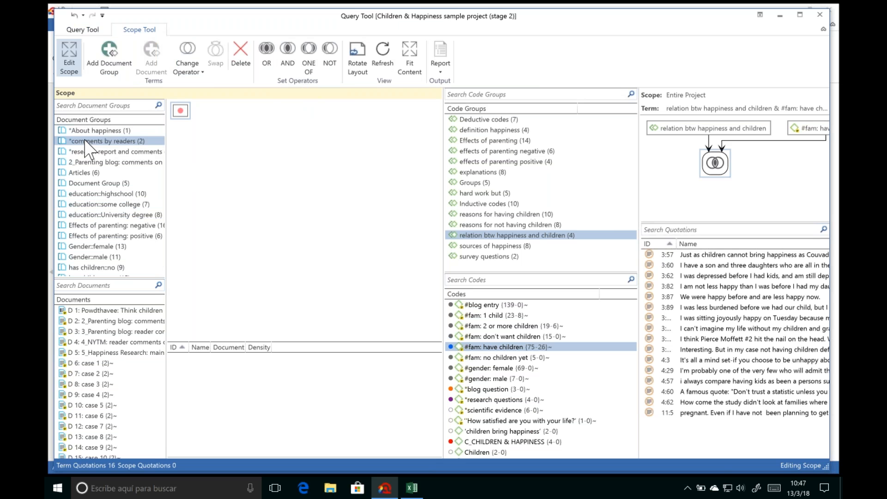
{"action": "left_click_drag", "start_coordinate": [85, 141], "coordinate": [210, 118]}
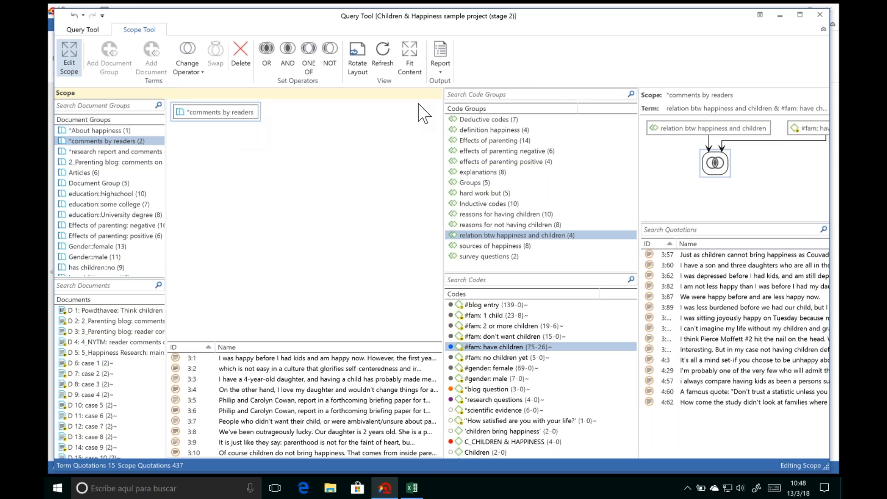
Generate a report of the scope's quotations with full content including comments.
{"action": "left_click", "coordinate": [443, 70]}
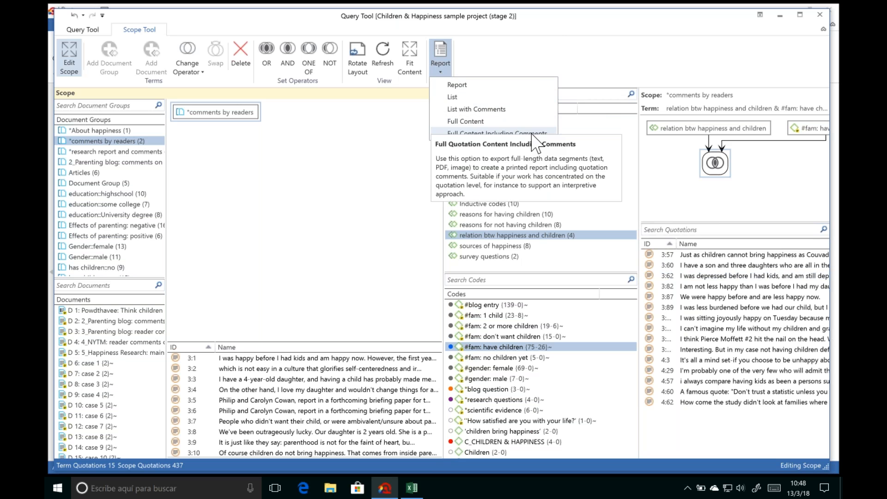
{"action": "left_click", "coordinate": [531, 133]}
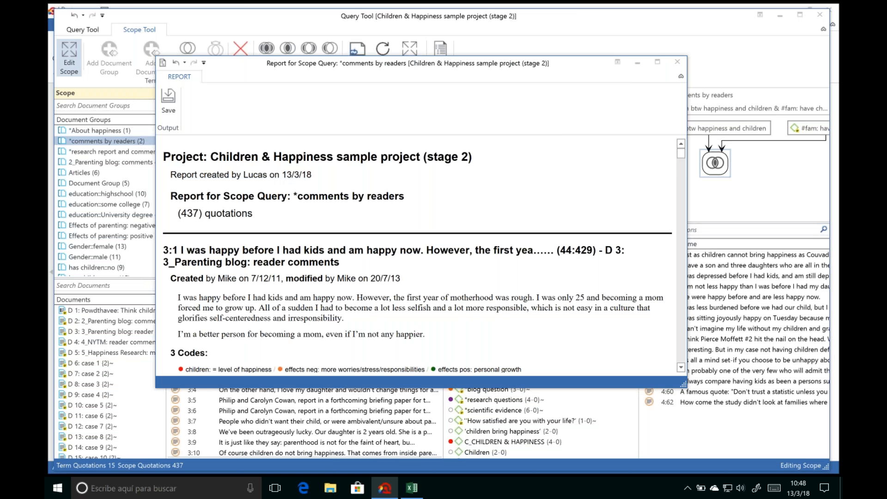
{"action": "left_click_drag", "start_coordinate": [224, 196], "coordinate": [406, 196]}
{"action": "left_click", "coordinate": [470, 209]}
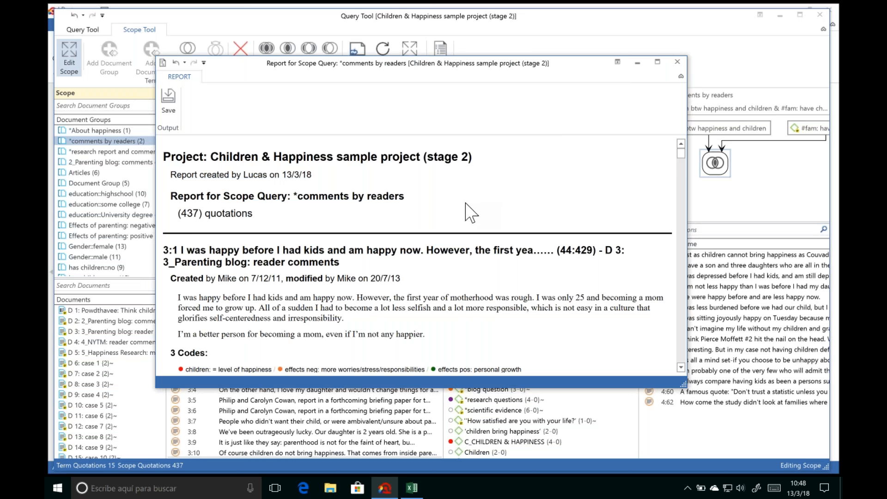
Review quotation 3:4 and its codes in the scope query report, and close the report.
{"action": "left_click_drag", "start_coordinate": [680, 150], "coordinate": [682, 154]}
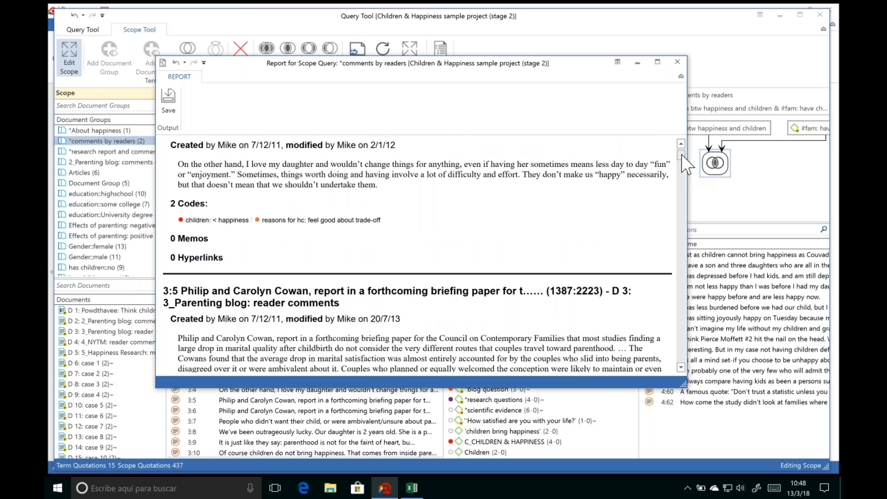
{"action": "left_click", "coordinate": [681, 143]}
{"action": "left_click", "coordinate": [681, 144]}
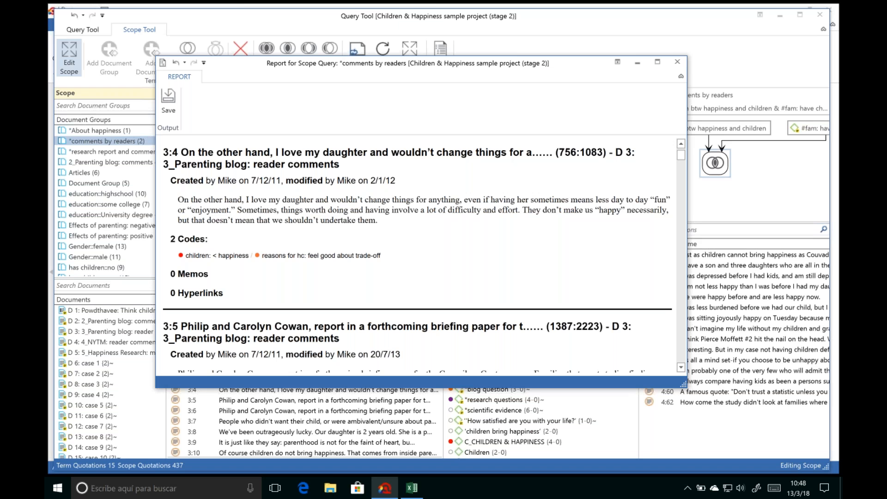
{"action": "triple_click", "coordinate": [256, 208]}
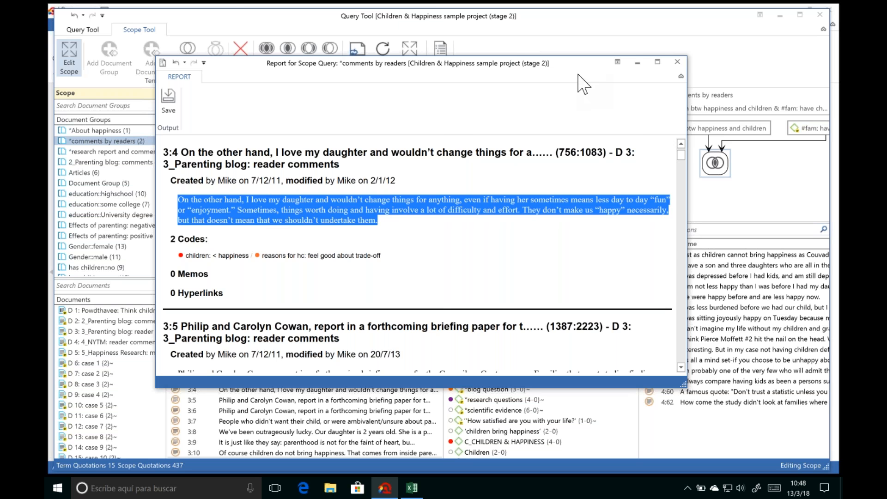
{"action": "left_click", "coordinate": [677, 62]}
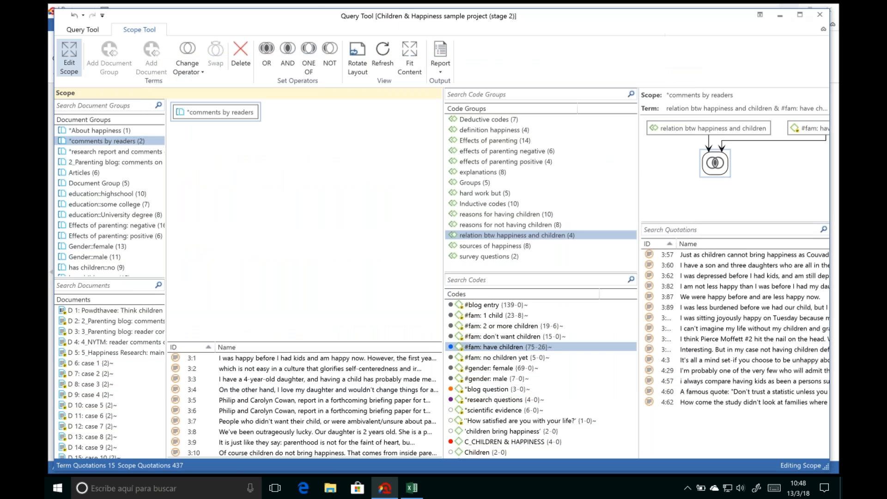
Close the Query Tool and view the options for adding documents to the project.
{"action": "left_click", "coordinate": [820, 14]}
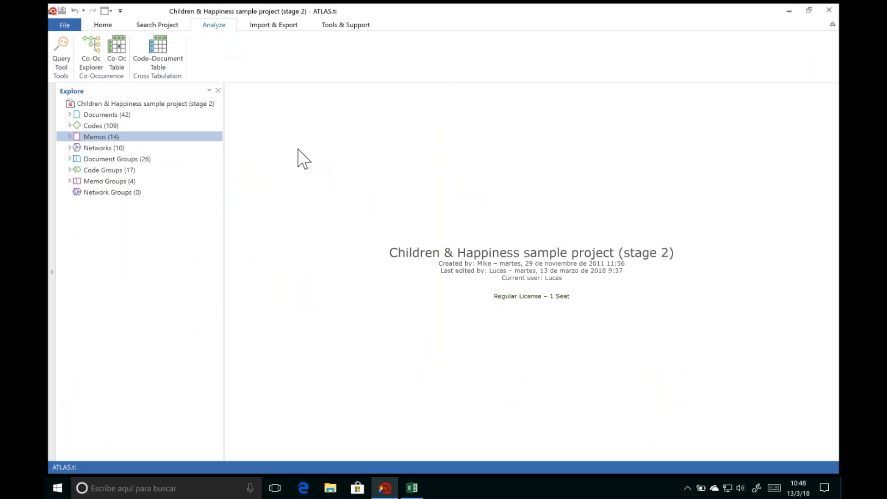
{"action": "left_click", "coordinate": [108, 26]}
{"action": "left_click", "coordinate": [81, 59]}
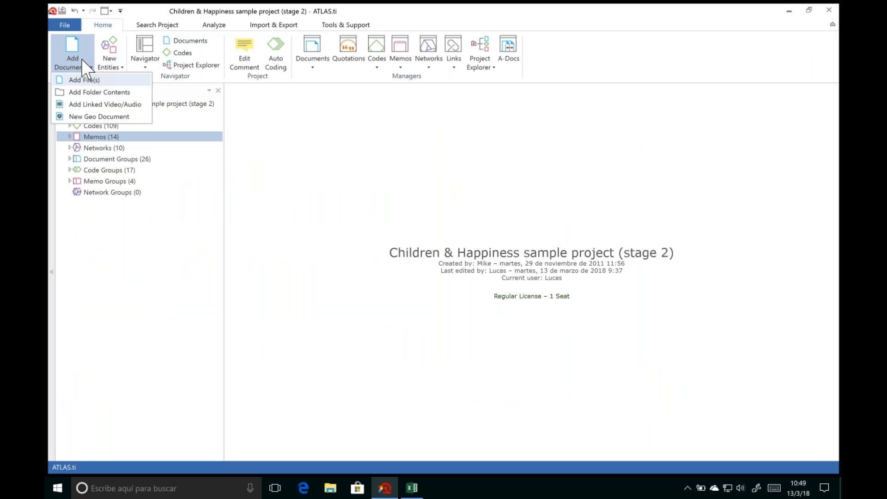
{"action": "left_click", "coordinate": [295, 170]}
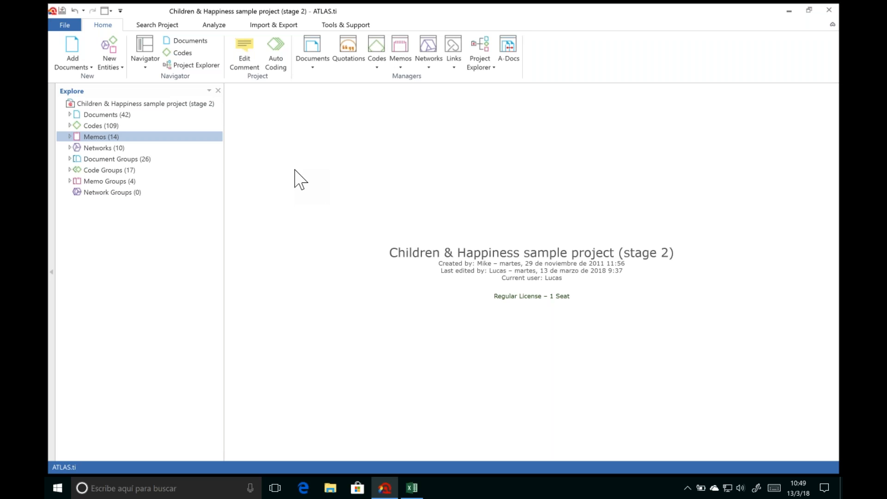
View the Twitter import settings without importing any tweets, and expand Document Groups in the project explorer to examine the groups.
{"action": "left_click", "coordinate": [215, 26]}
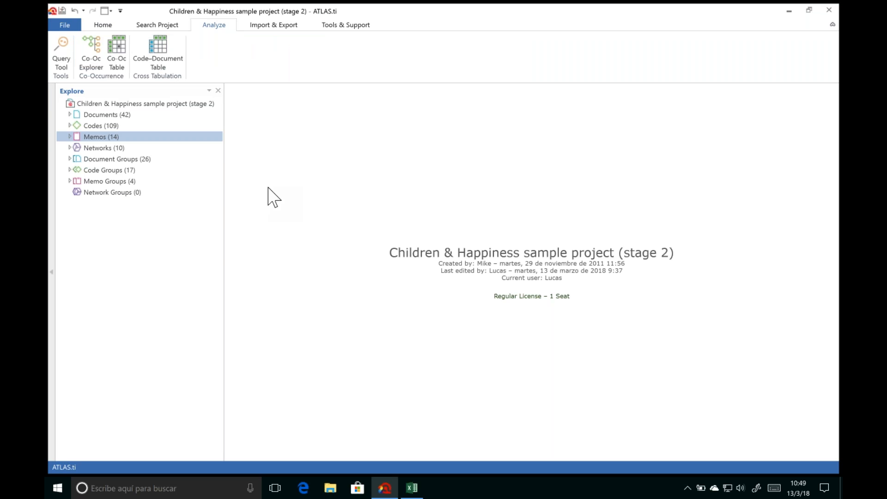
{"action": "left_click", "coordinate": [266, 26]}
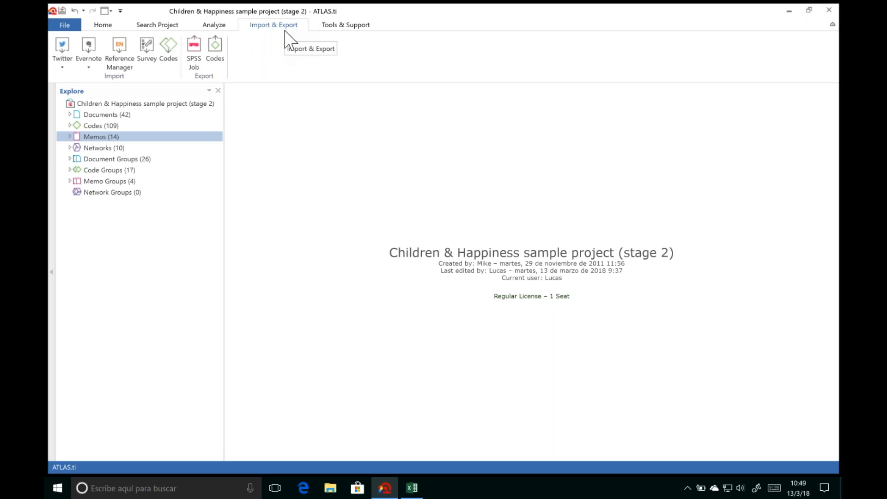
{"action": "left_click", "coordinate": [64, 47]}
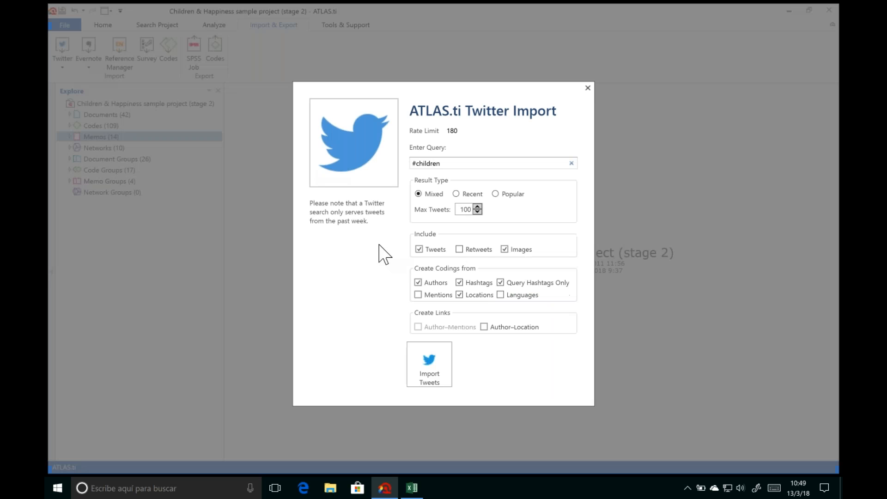
{"action": "left_click", "coordinate": [587, 88]}
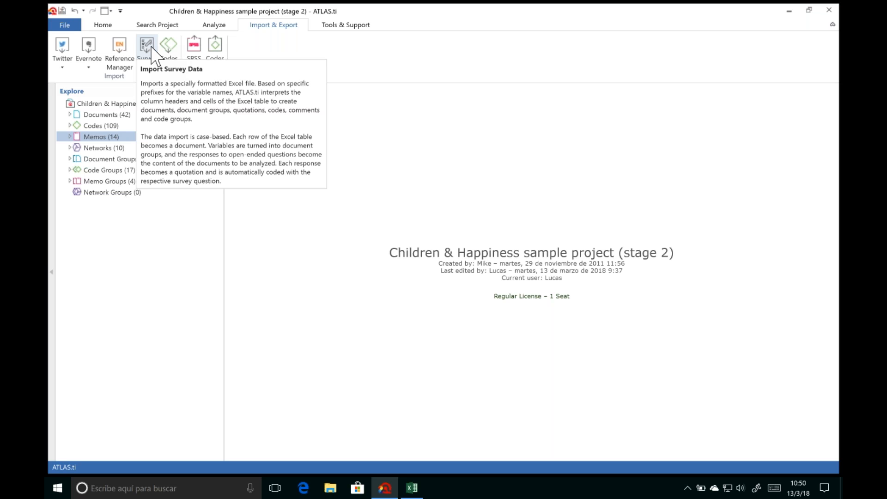
{"action": "left_click", "coordinate": [70, 158]}
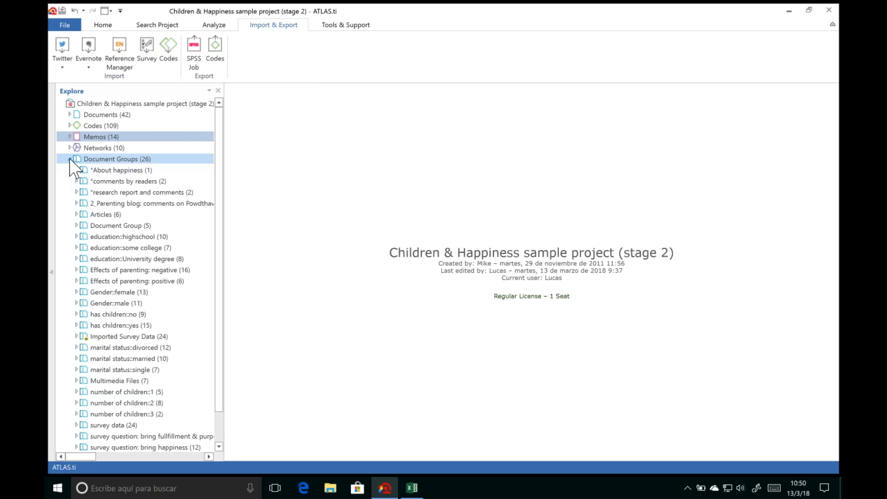
{"action": "scroll", "coordinate": [217, 244], "scroll_direction": "down", "scroll_amount": 1}
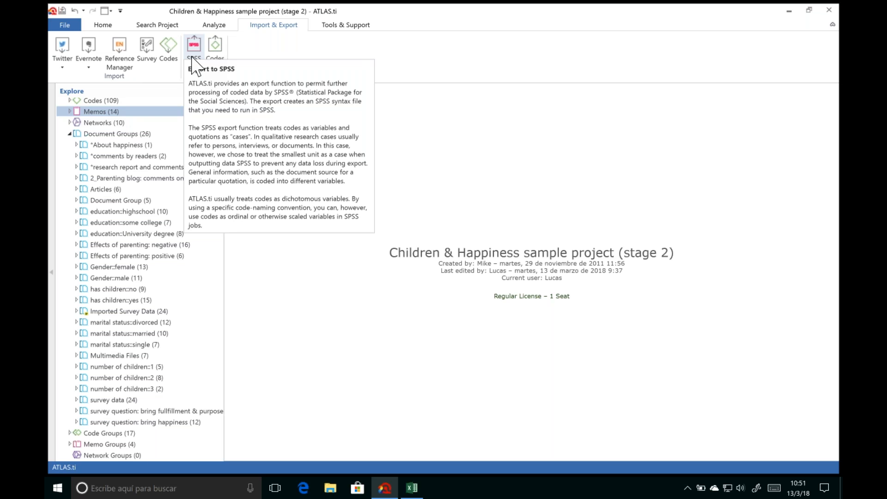
Look through the useful support links, from the resources to the social media entries, and dismiss the list.
{"action": "left_click", "coordinate": [351, 24]}
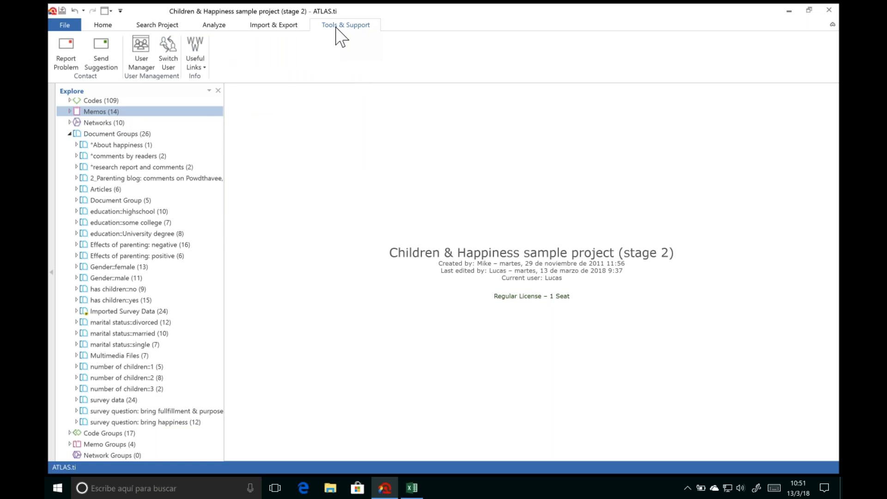
{"action": "left_click", "coordinate": [195, 62]}
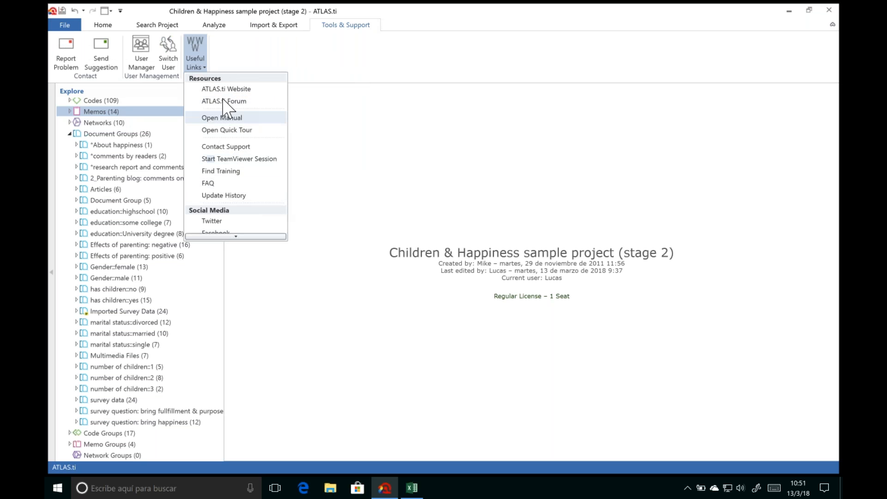
{"action": "scroll", "coordinate": [256, 153], "scroll_direction": "down", "scroll_amount": 1}
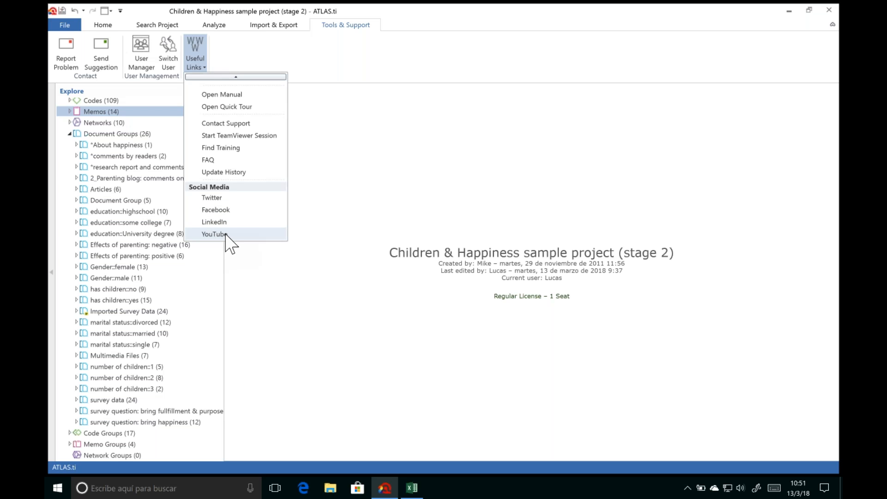
{"action": "left_click", "coordinate": [282, 287]}
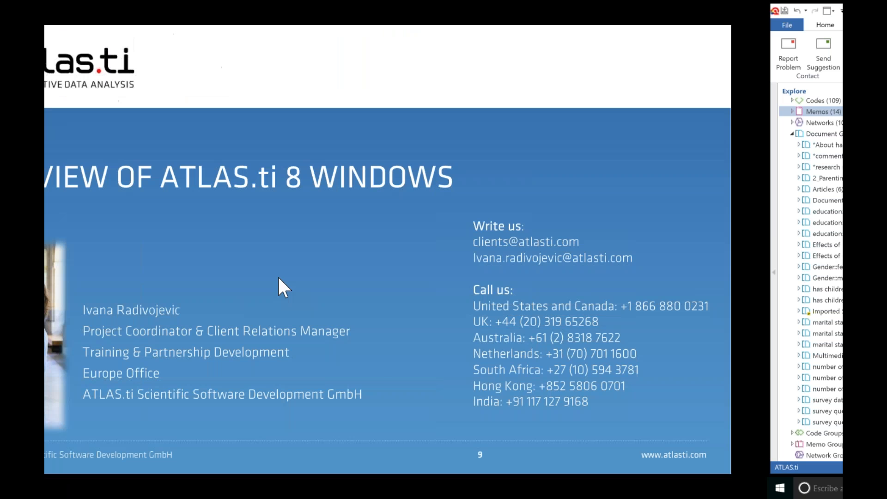